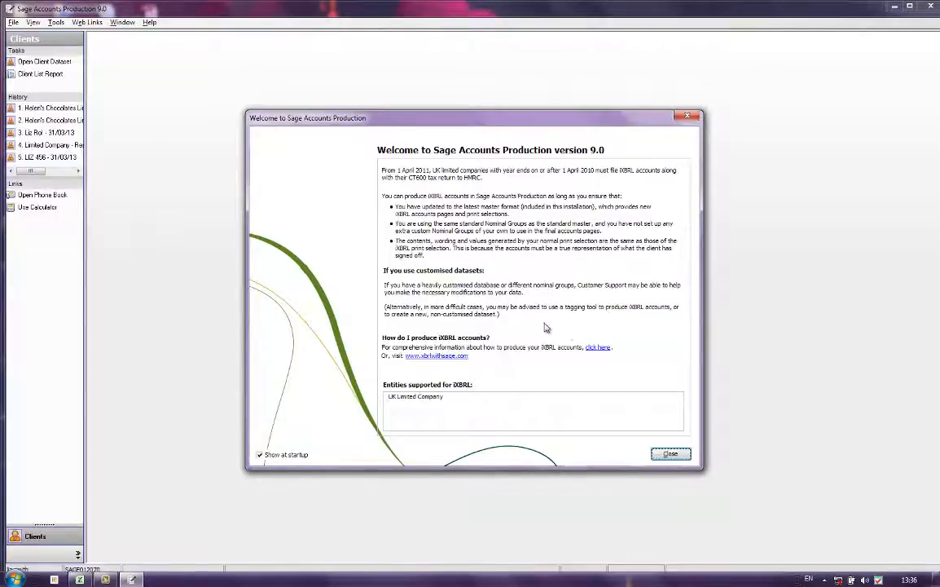
Dismiss the welcome window and highlight the COMPANY, PARTNER and SOLE master clients in the client list.
left_click(671, 453)
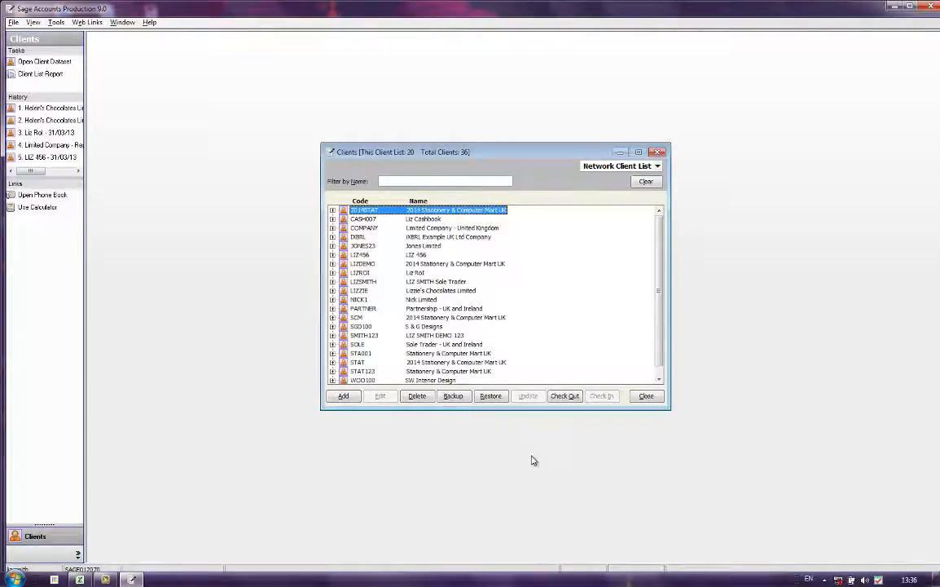
left_click(365, 229)
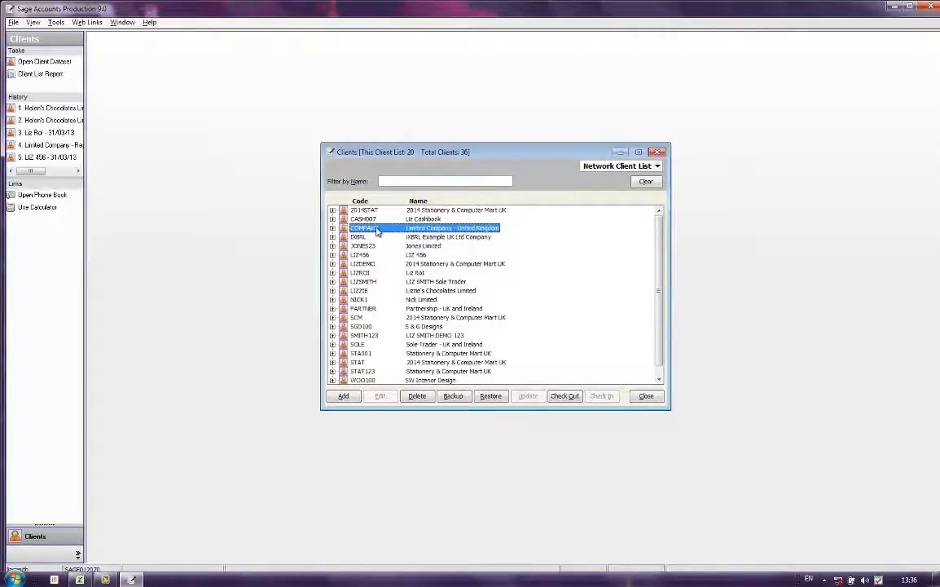
left_click(402, 310)
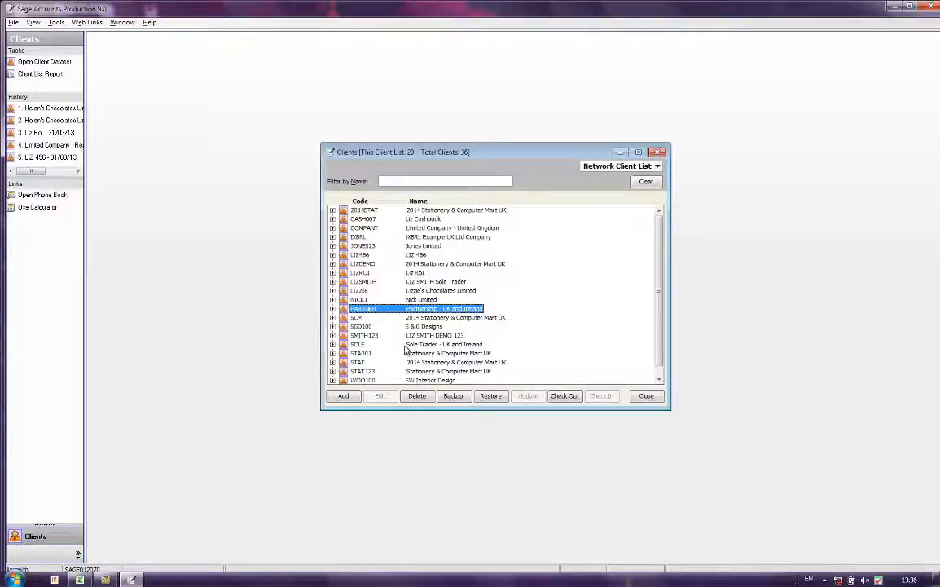
left_click(405, 347)
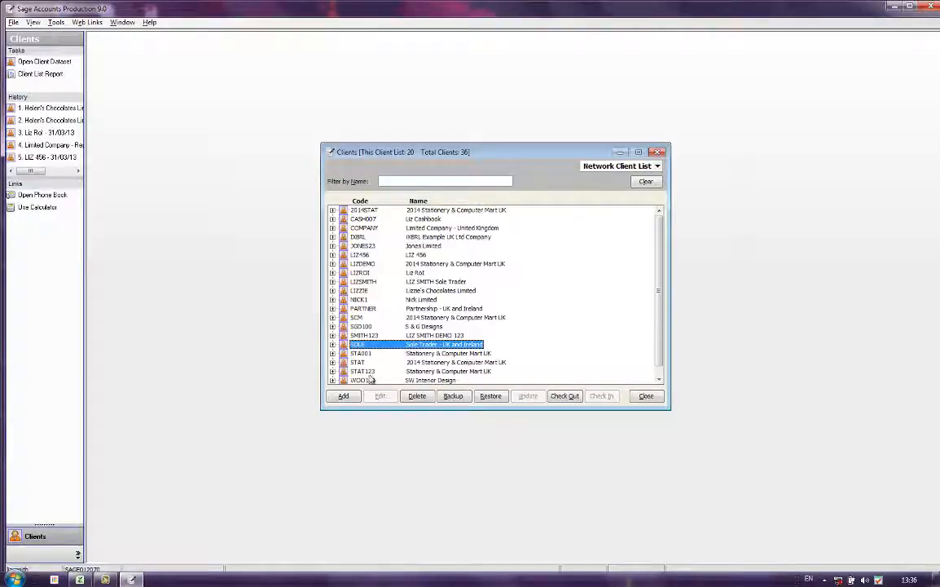
View the master clients available for creating a new dataset, and cancel adding the dataset.
left_click(339, 397)
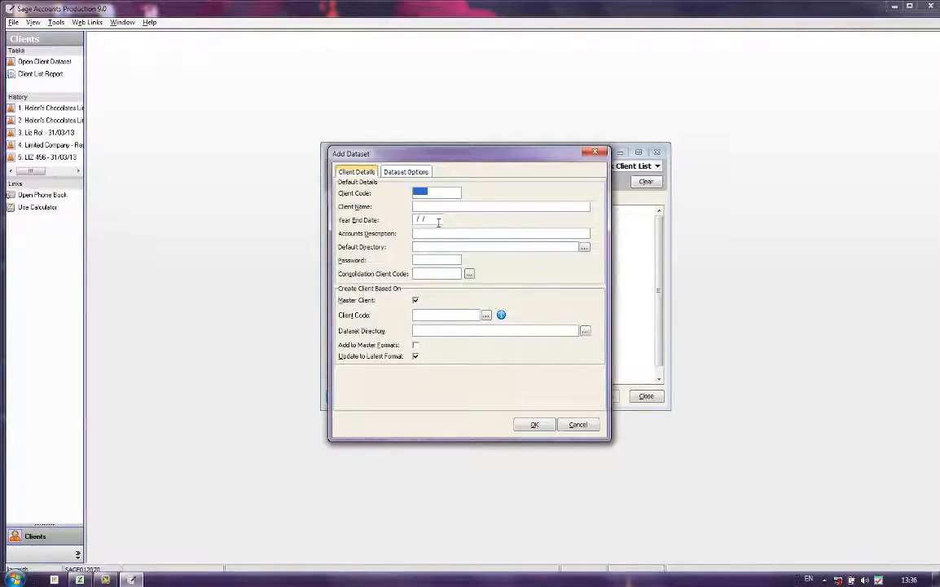
left_click(486, 314)
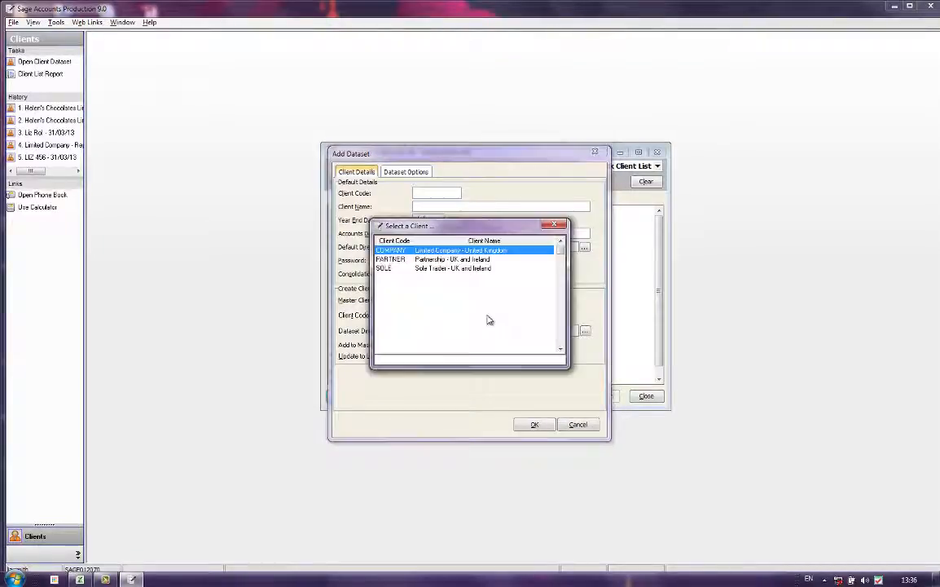
left_click(563, 226)
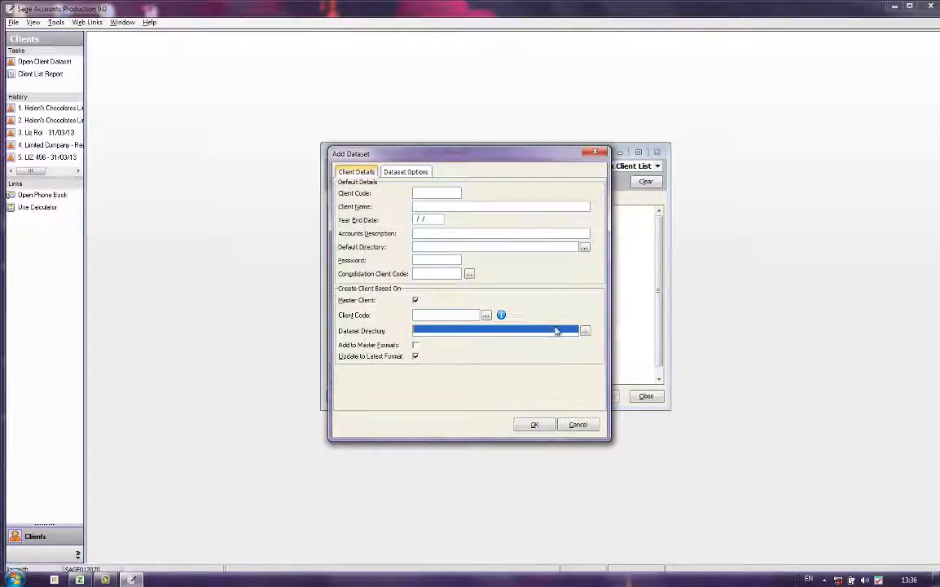
left_click(582, 425)
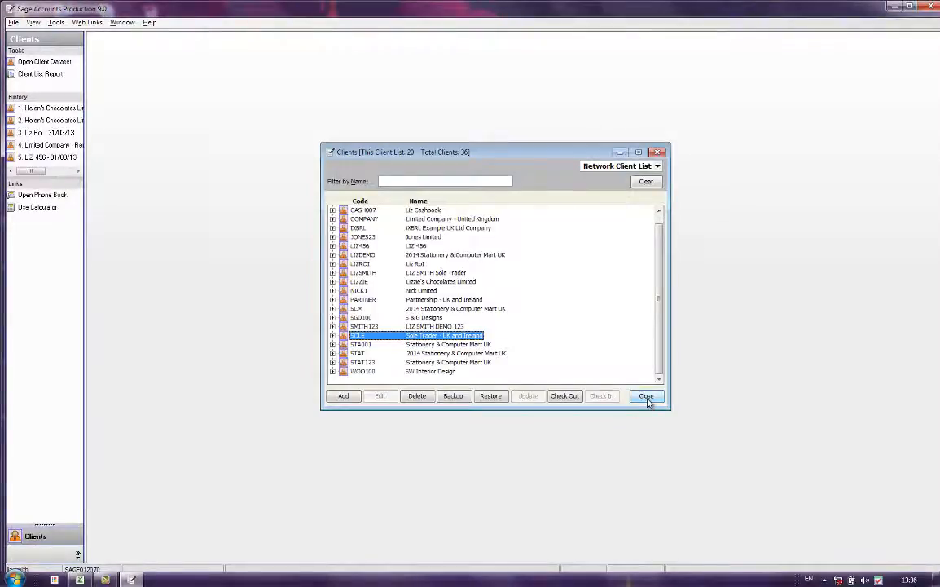
Open the 31st January 2012 dataset of Lizzie's Chocolates Limited stored in C:\APEXDATA\LIZZIE\310112 and maximise the application window.
left_click(332, 282)
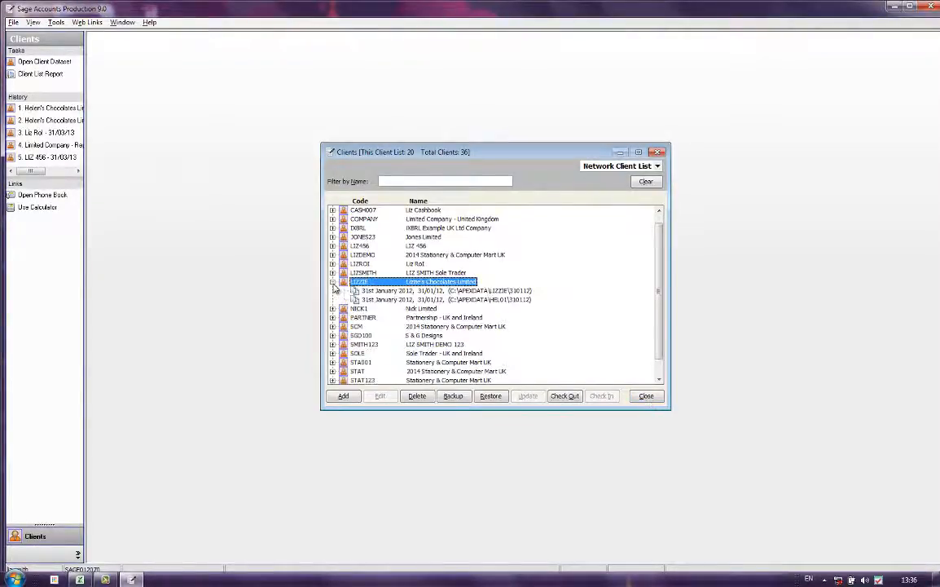
double_click(393, 291)
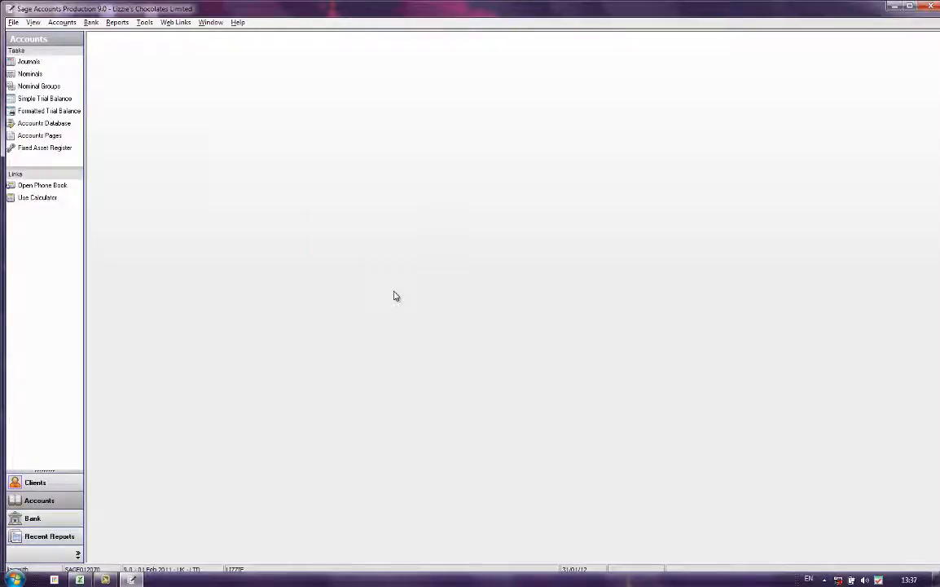
left_click(910, 7)
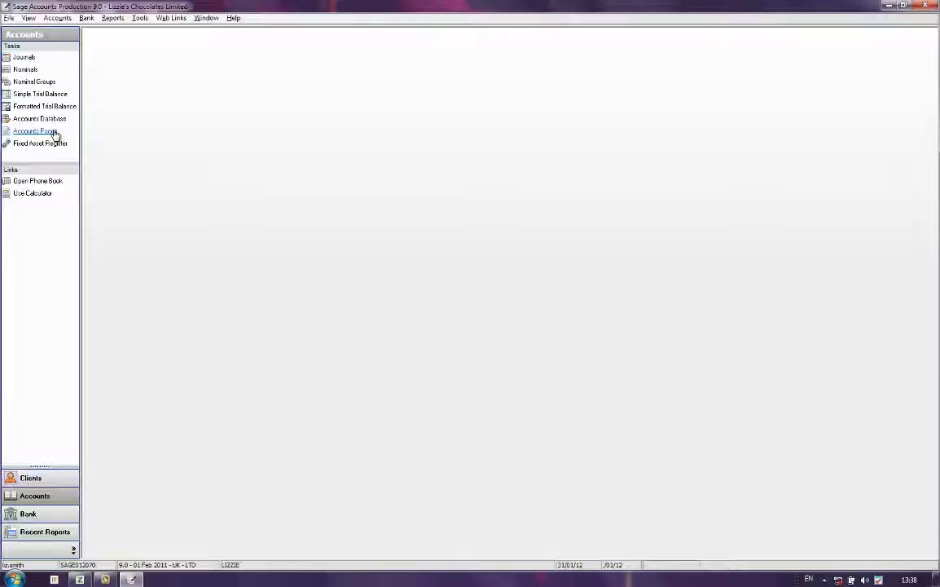
Open the journals list and inspect the JNL2 Accountancy accrual in its editing form, leaving without changes.
left_click(24, 59)
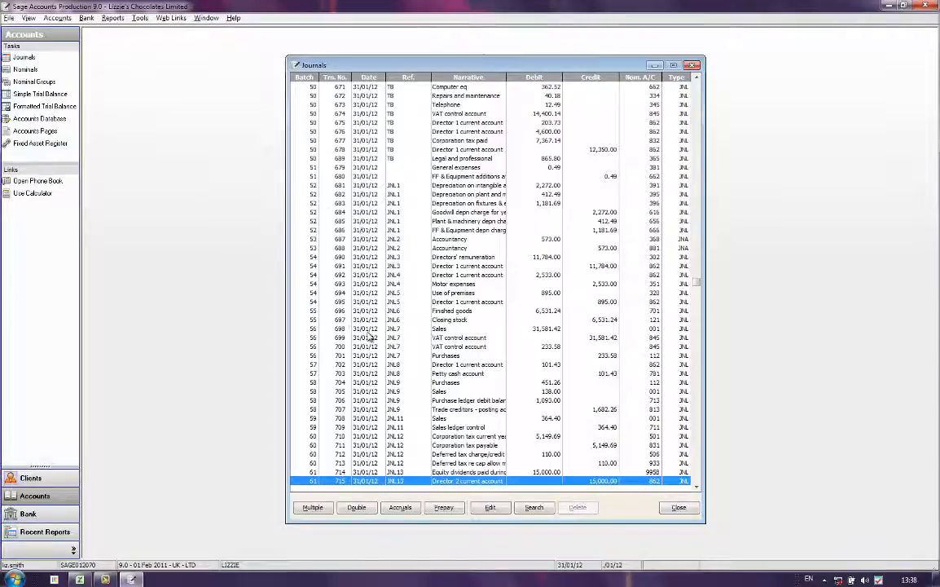
left_click(438, 239)
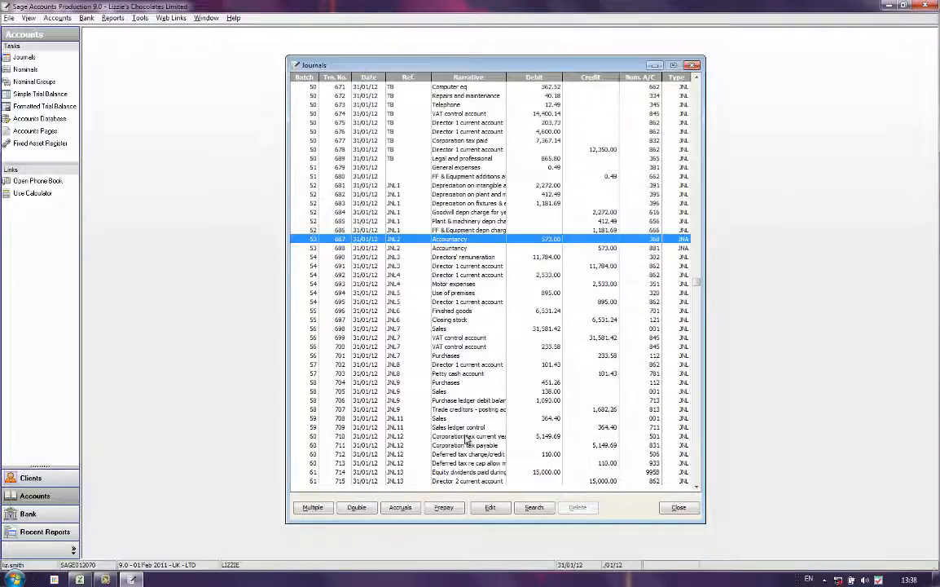
left_click(491, 506)
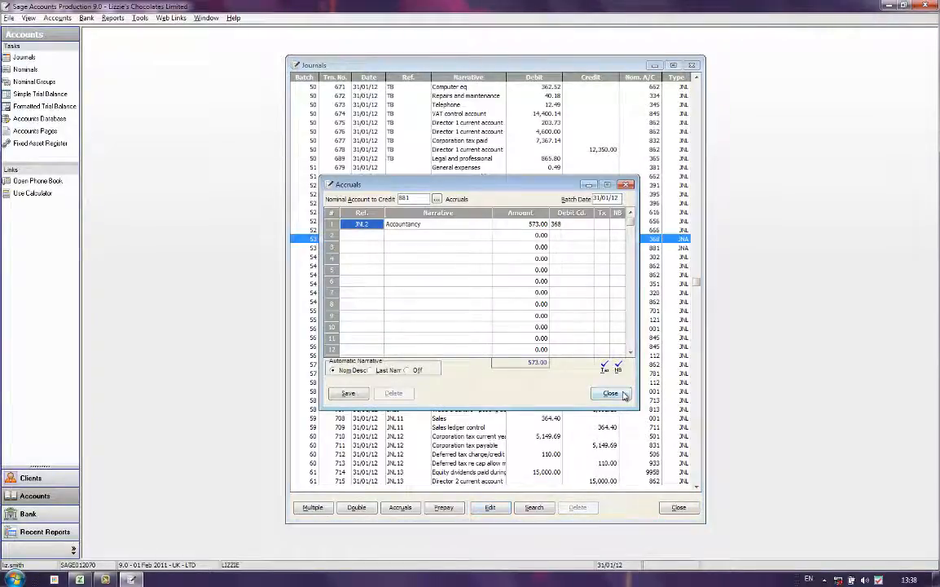
left_click(611, 393)
left_click(514, 330)
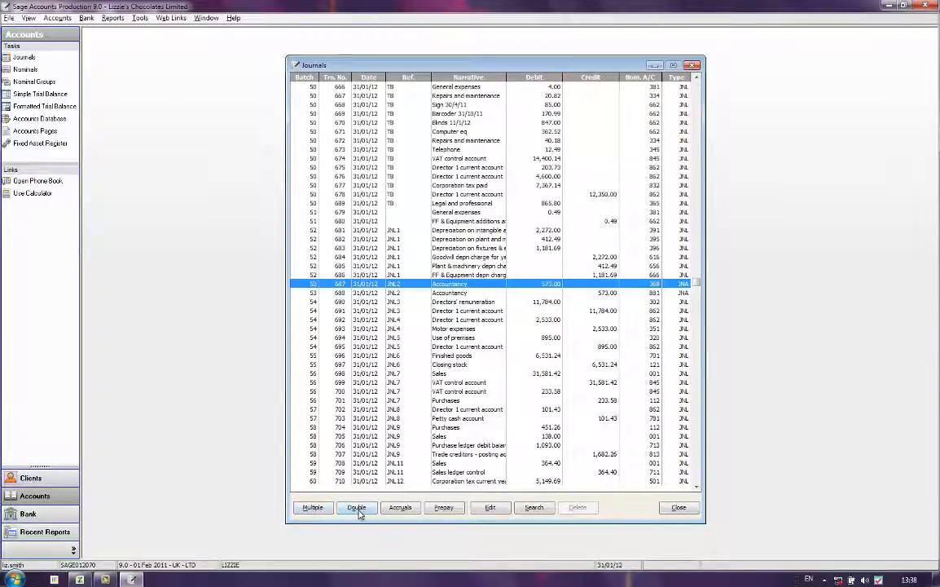
Look up "telephone" and pick nominal account 345 in a multiple entry journal, discarding the journal and closing the journals list.
left_click(309, 511)
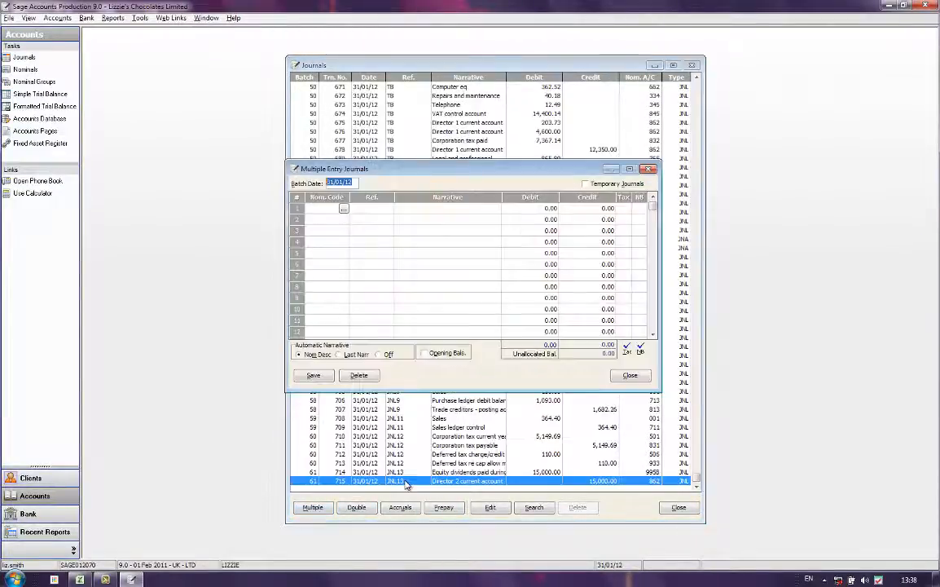
left_click(344, 209)
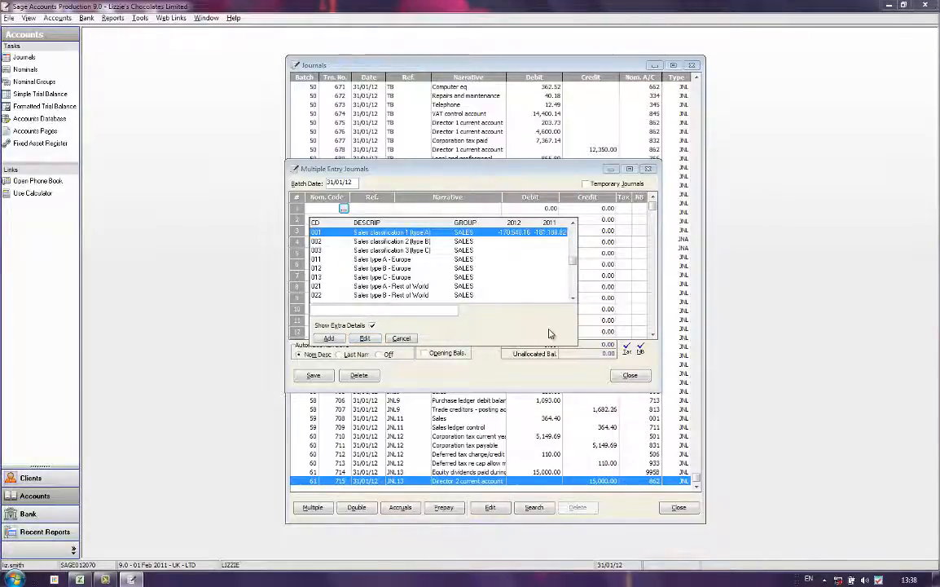
type("tele")
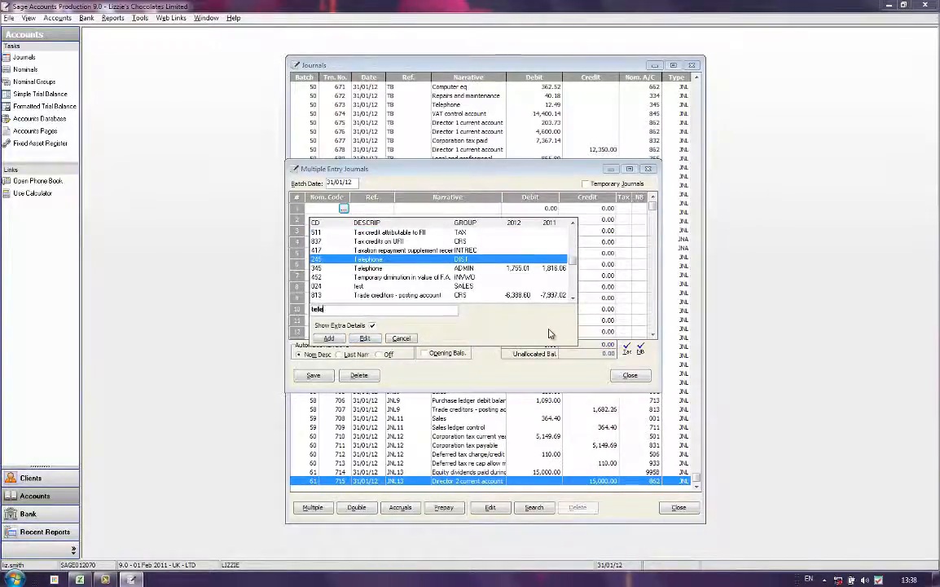
type("phone")
left_click(376, 268)
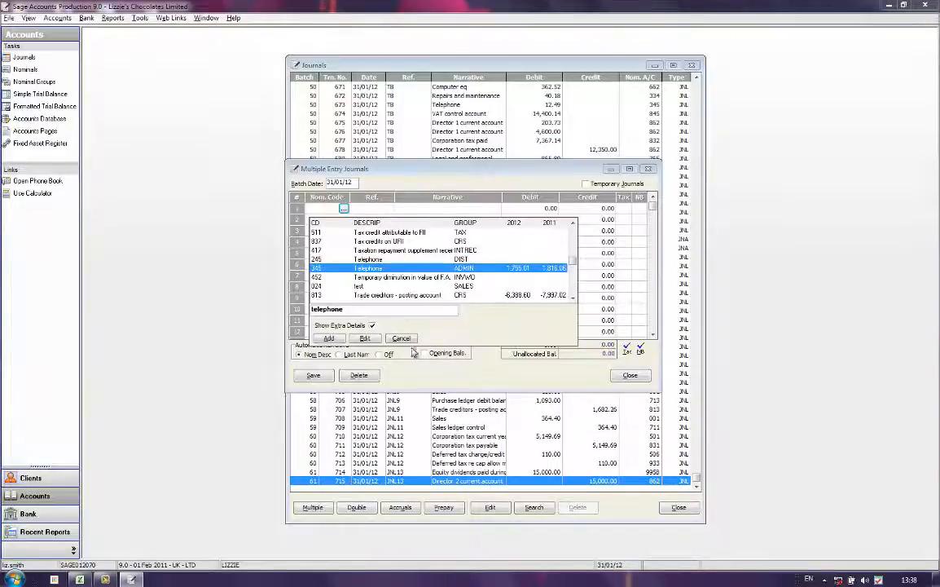
double_click(359, 270)
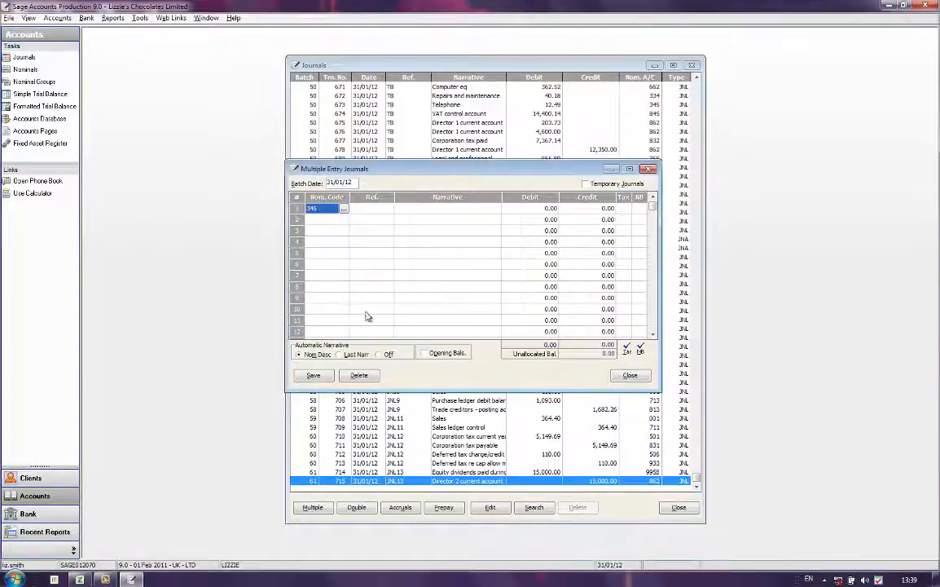
left_click(642, 377)
left_click(500, 331)
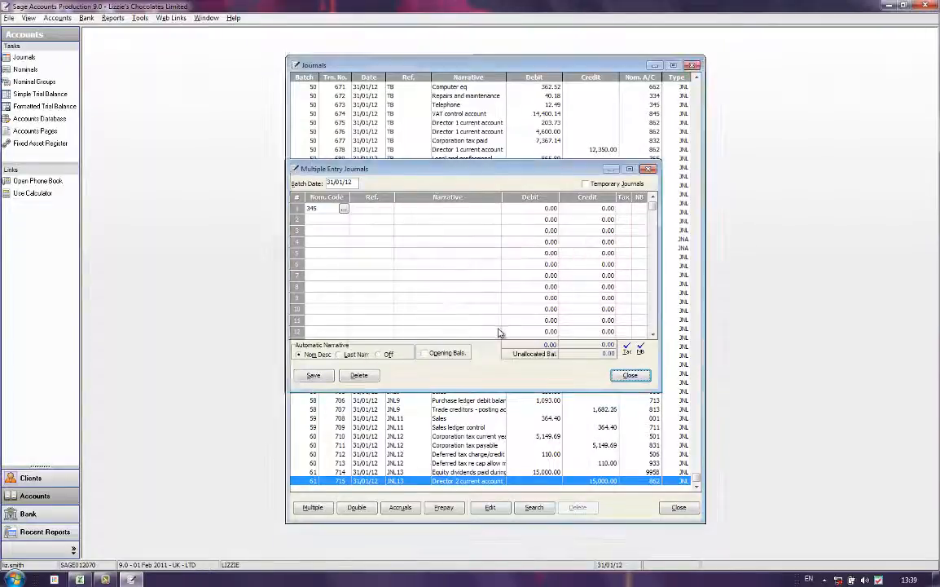
left_click(679, 508)
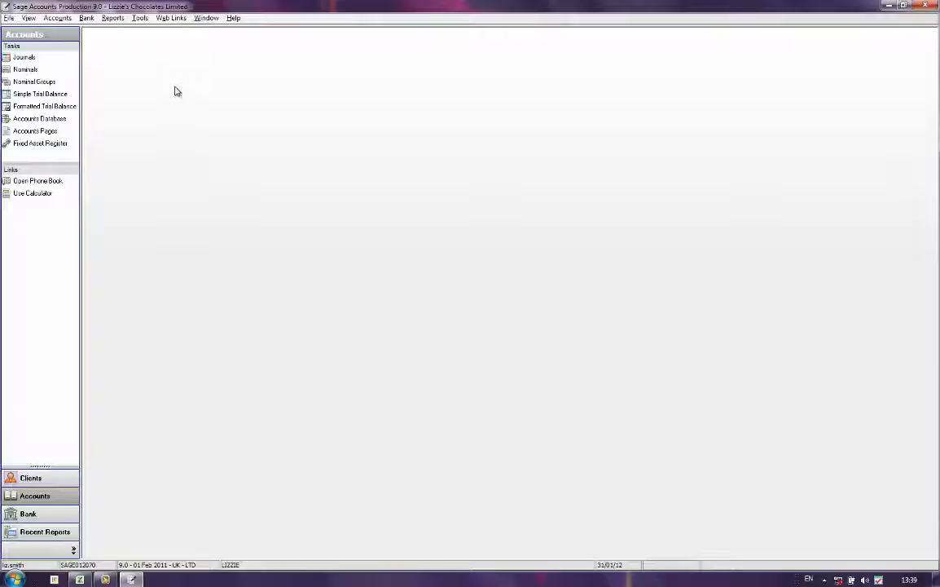
Start a full transaction import from Sage 50/Instant Accounts, using the default client list as the data source.
left_click(140, 19)
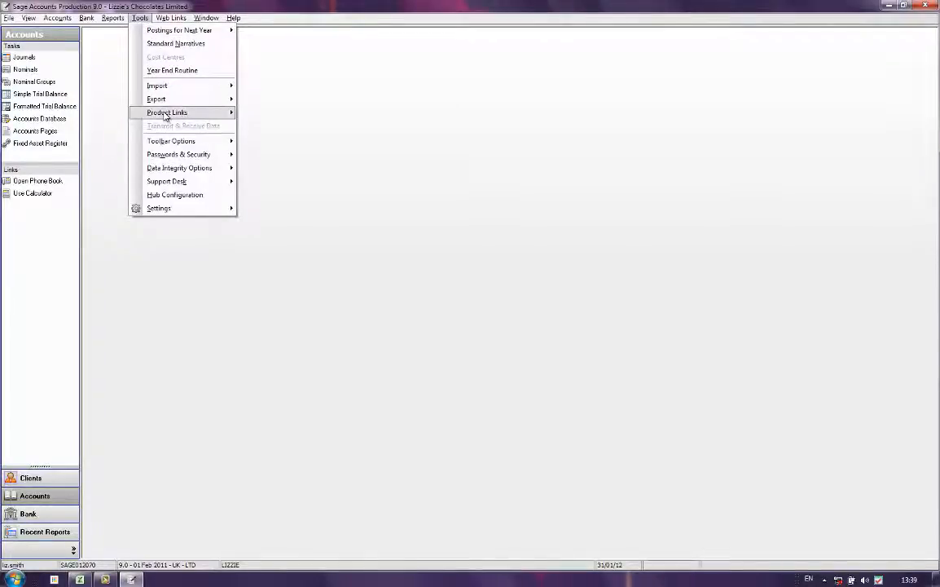
mouse_move(166, 115)
mouse_move(332, 118)
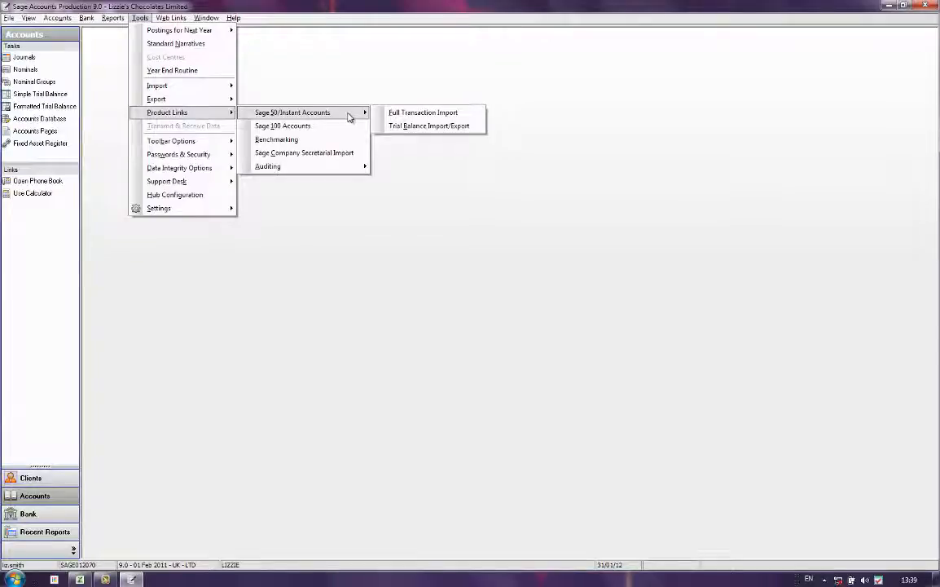
left_click(472, 117)
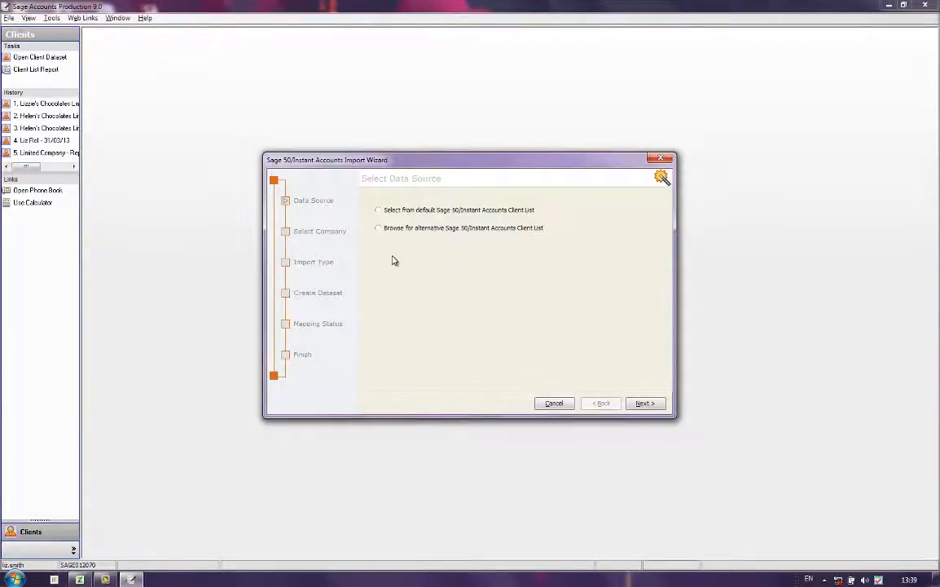
left_click(377, 210)
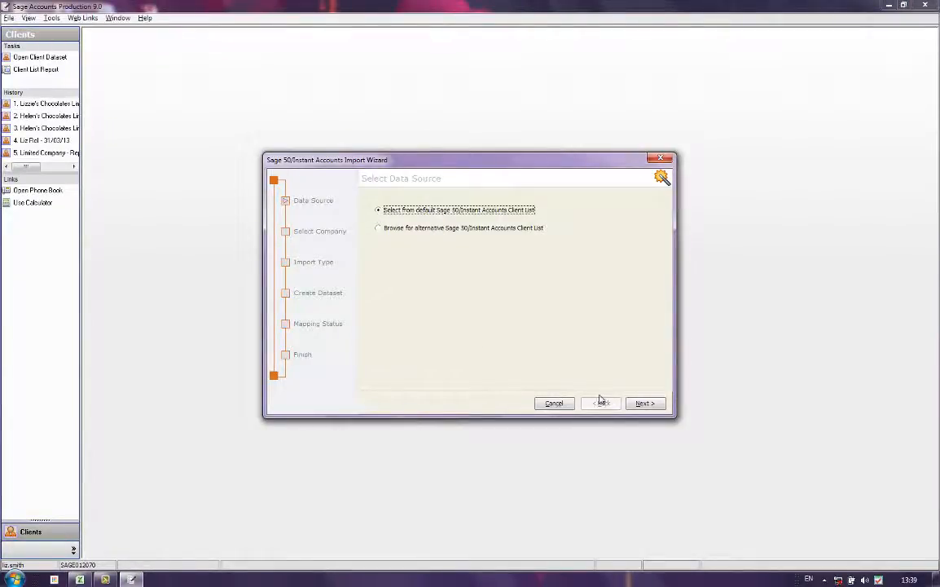
left_click(648, 403)
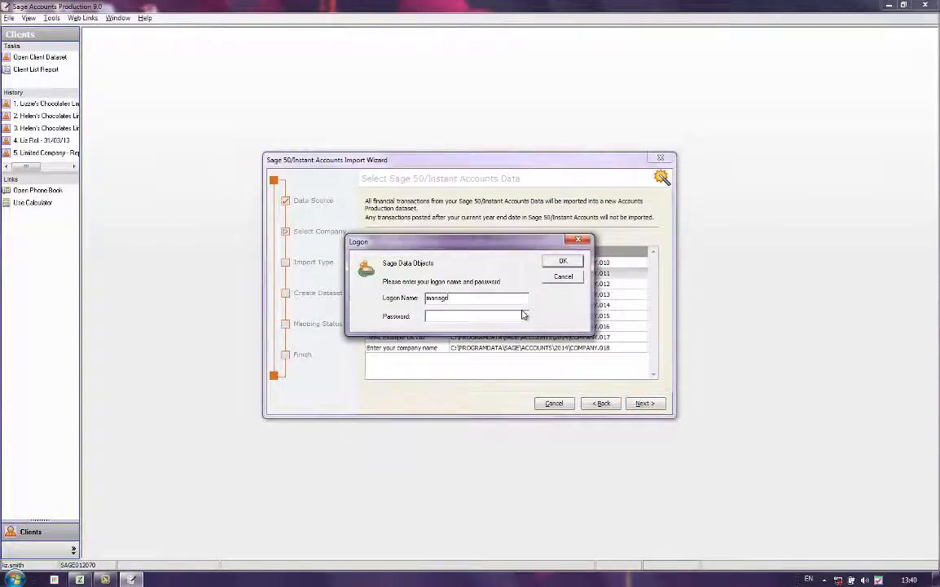
Log on to the 2014 Stationery & Computer data in COMPANY.011 and choose to import it into a new dataset.
key("Return")
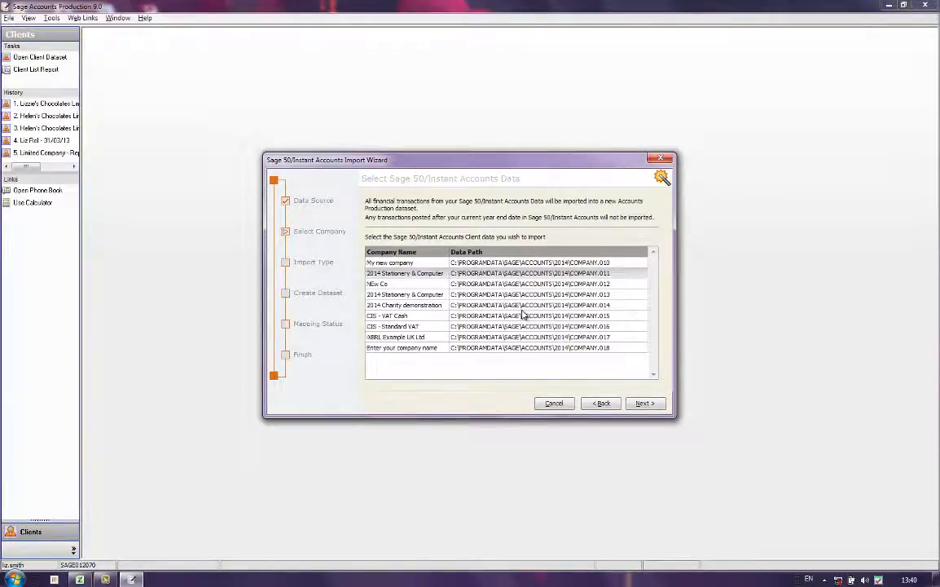
left_click(645, 403)
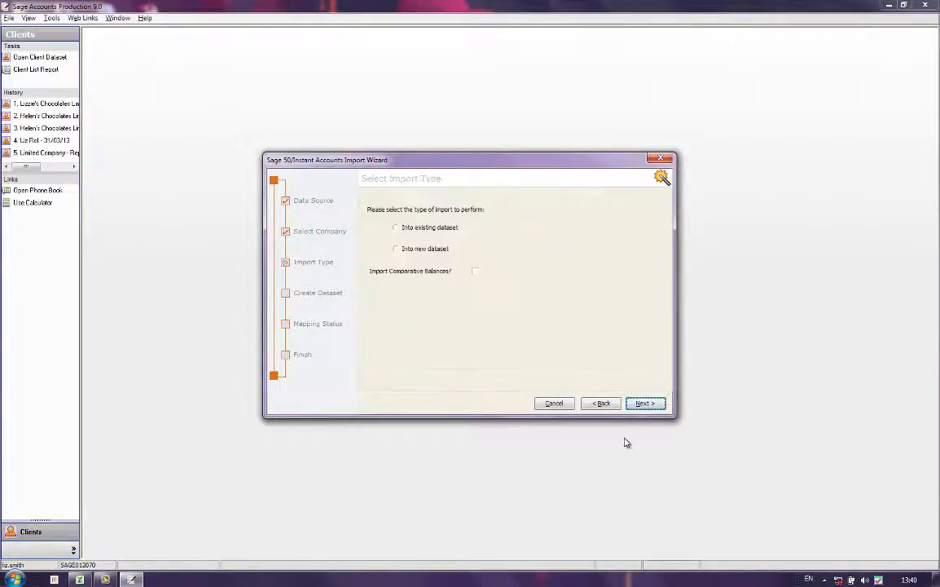
left_click(396, 251)
left_click(652, 404)
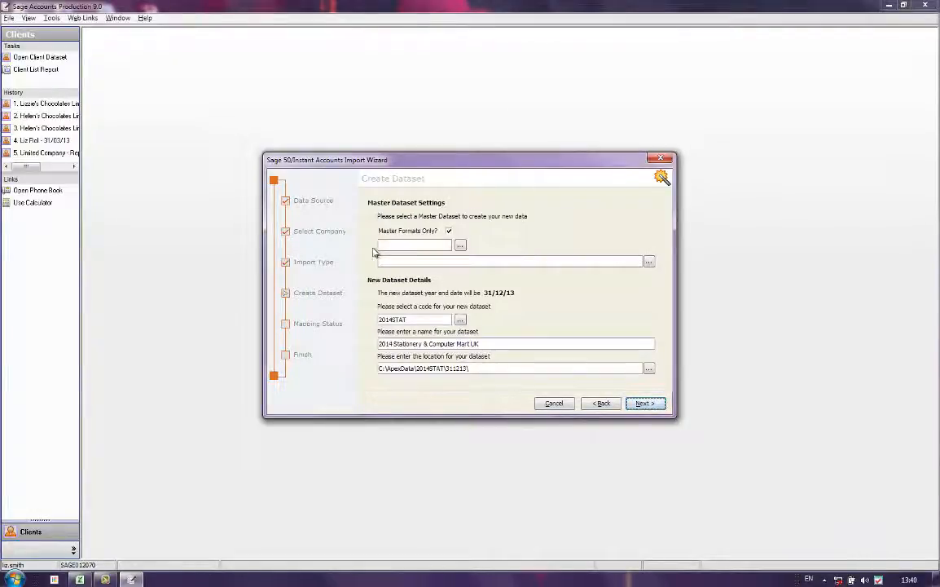
Base the new dataset on the COMPANY master, using its 1st February 2011 Limited Company - United Kingdom dataset.
left_click(461, 245)
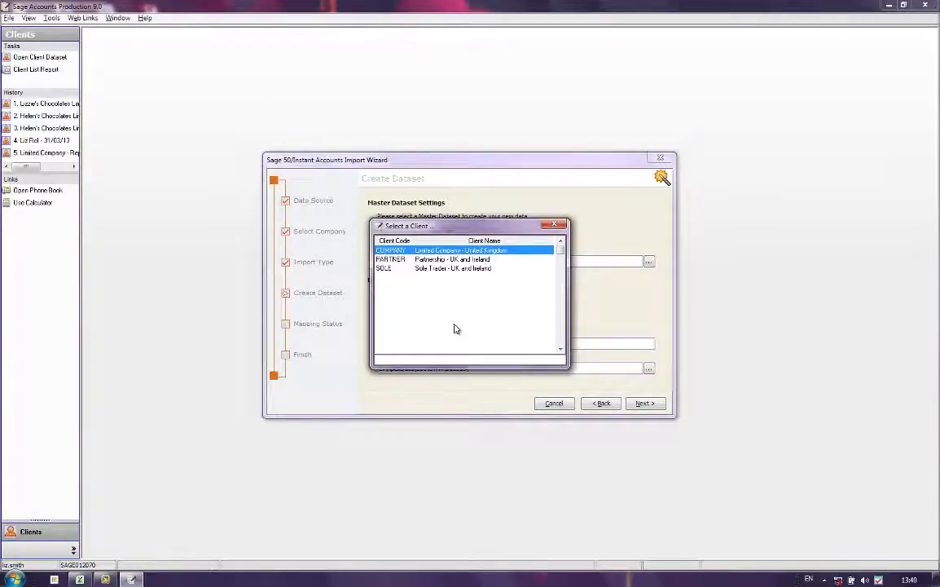
double_click(424, 250)
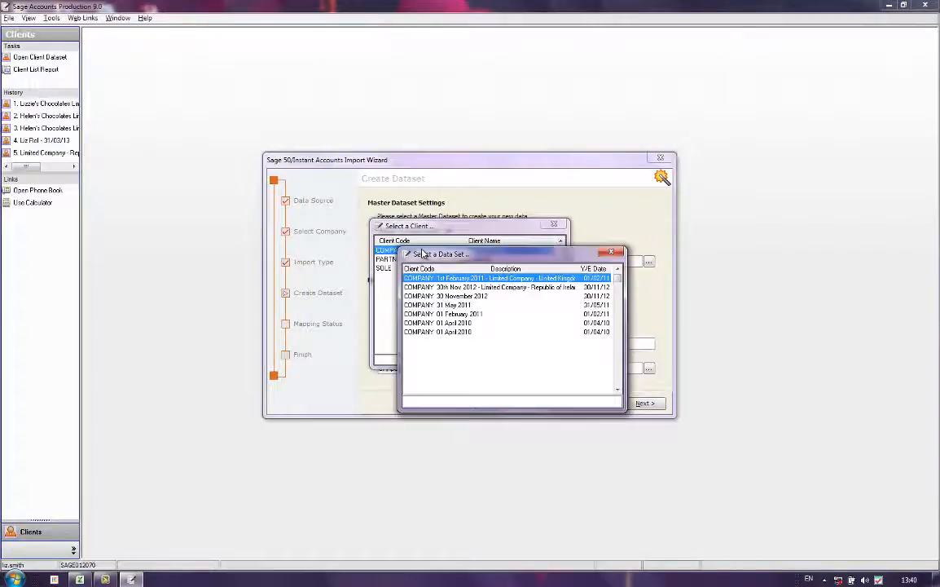
double_click(492, 278)
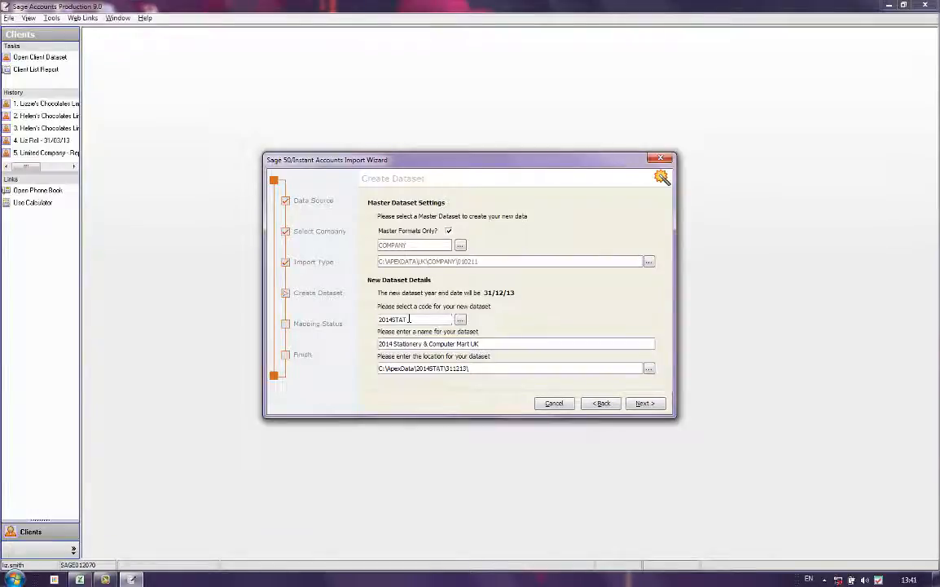
Set the new dataset's code to 201445 and continue to the nominal mapping status.
key("BackSpace")
key("BackSpace")
key("BackSpace")
key("BackSpace")
type("45")
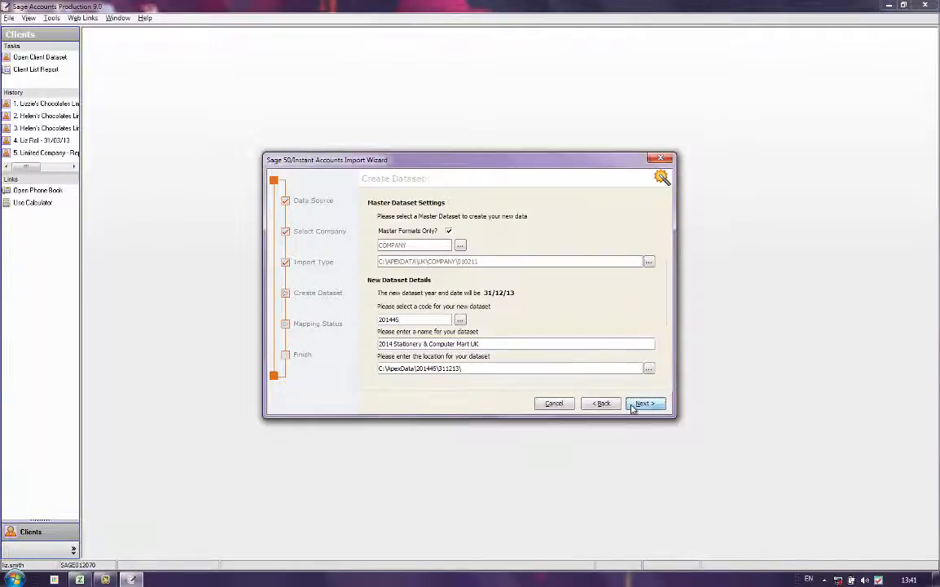
left_click(639, 404)
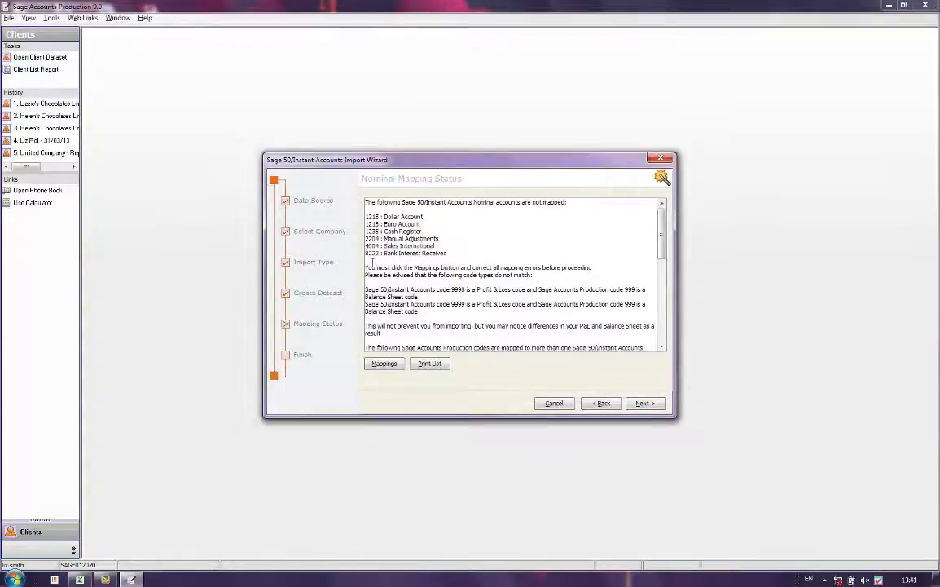
Open the nominal mappings without printing the unmapped list, and map the Dollar Account (1215) to Accounts Production code 771.
left_click(390, 365)
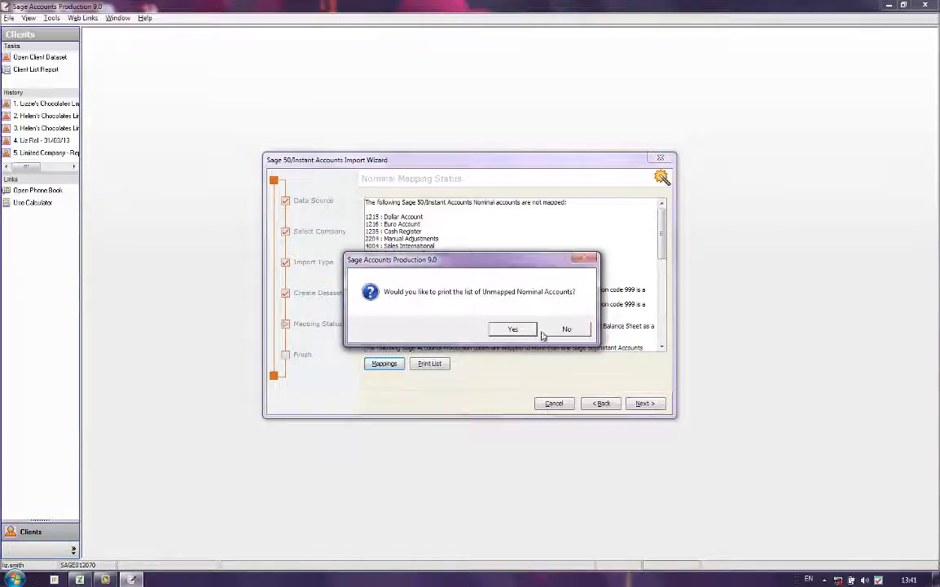
left_click(568, 329)
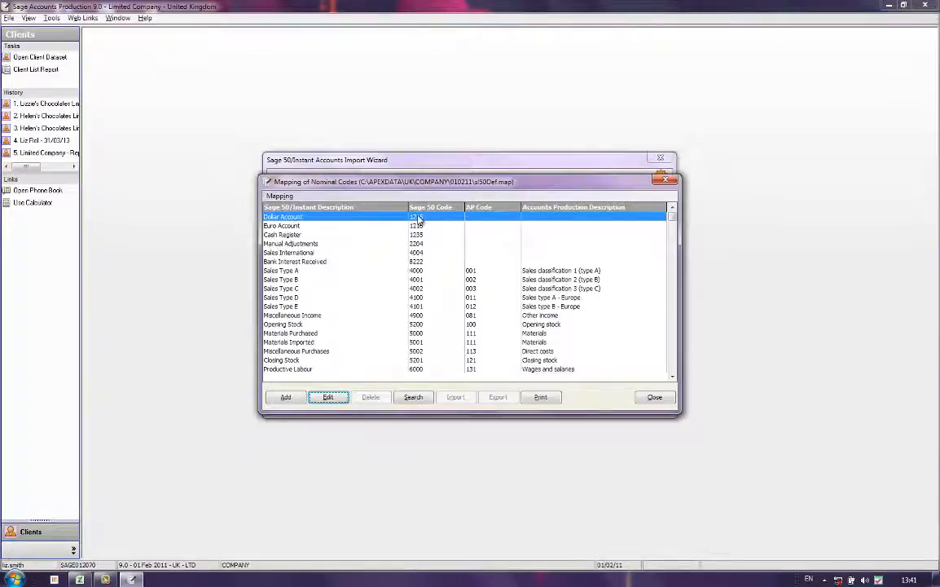
left_click(329, 397)
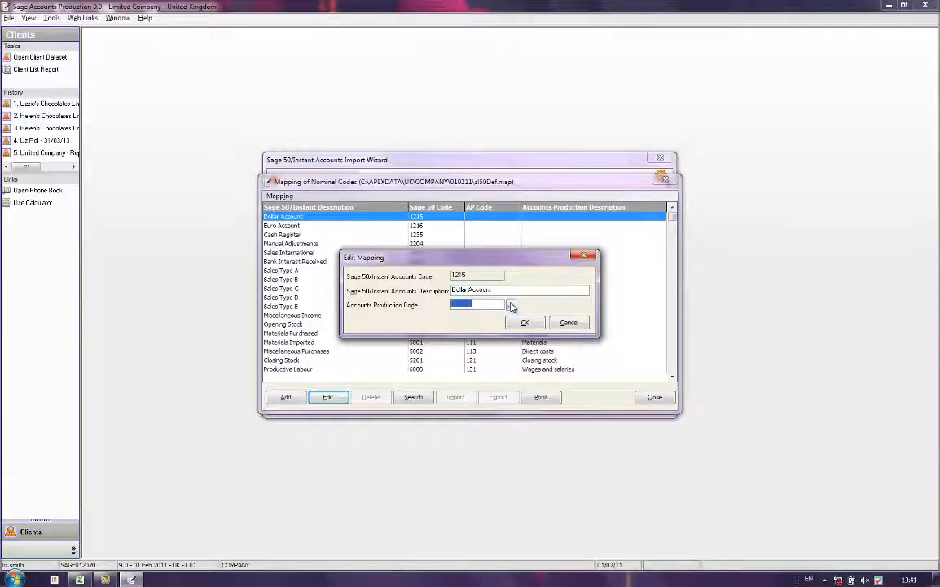
type("77")
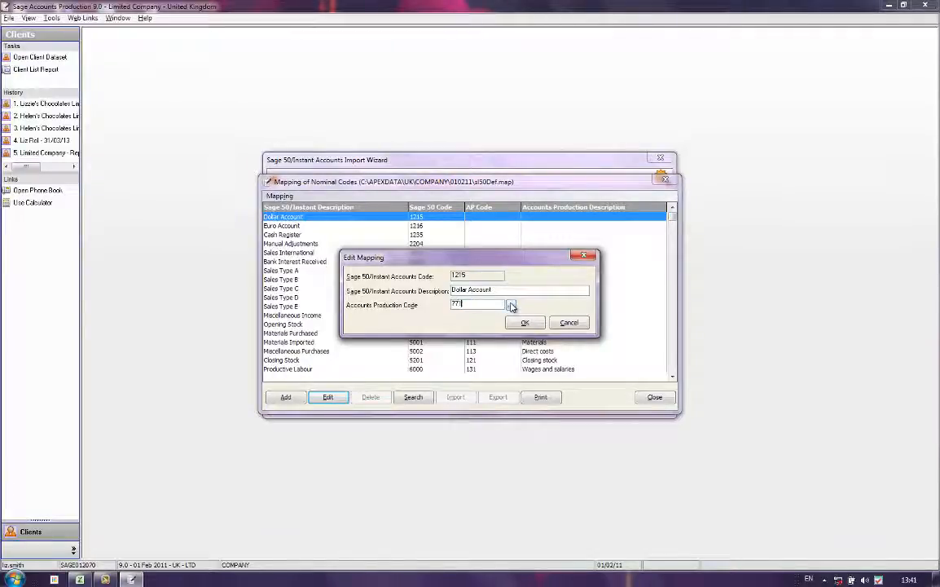
type("1")
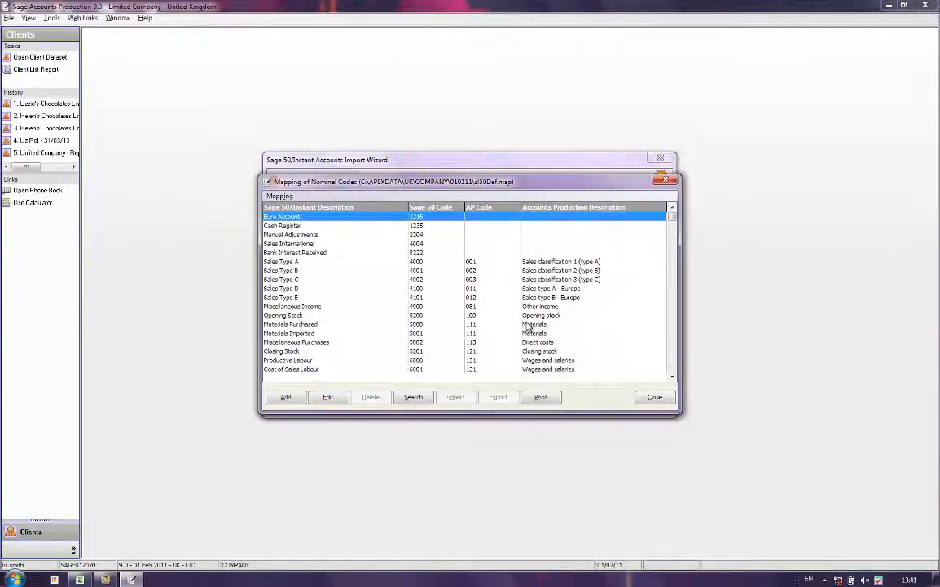
left_click(525, 323)
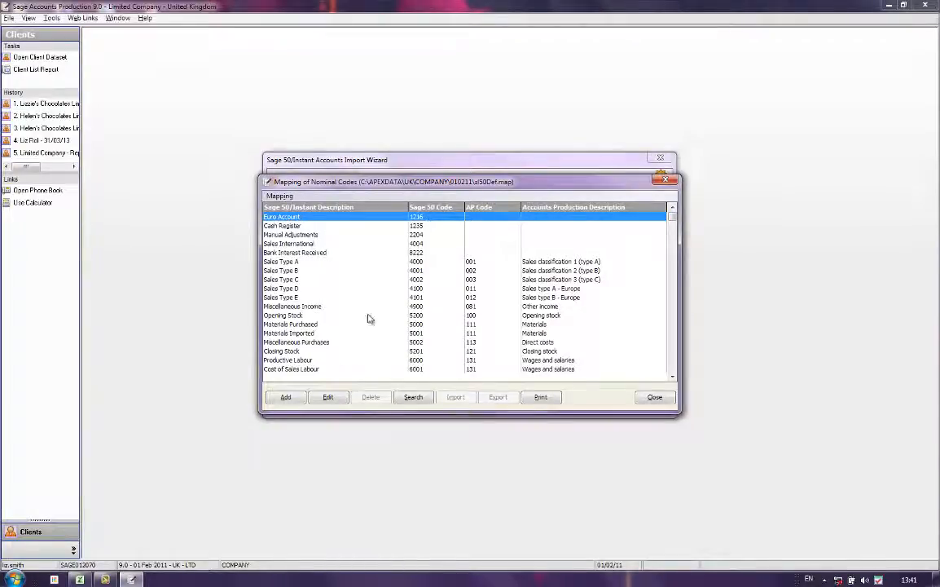
Map the Euro Account (1216) to Accounts Production code 776, Bank current account 6.
left_click(328, 396)
left_click(511, 305)
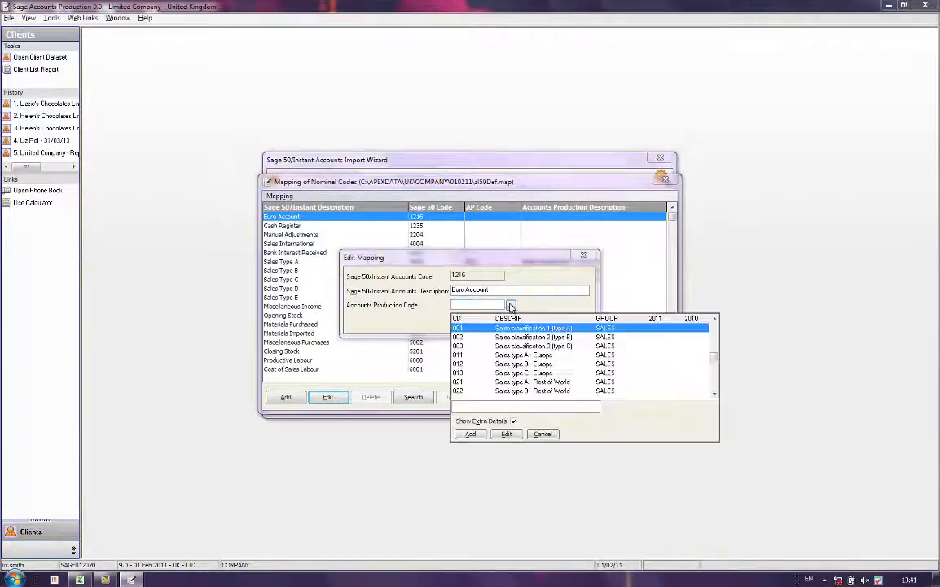
type("771")
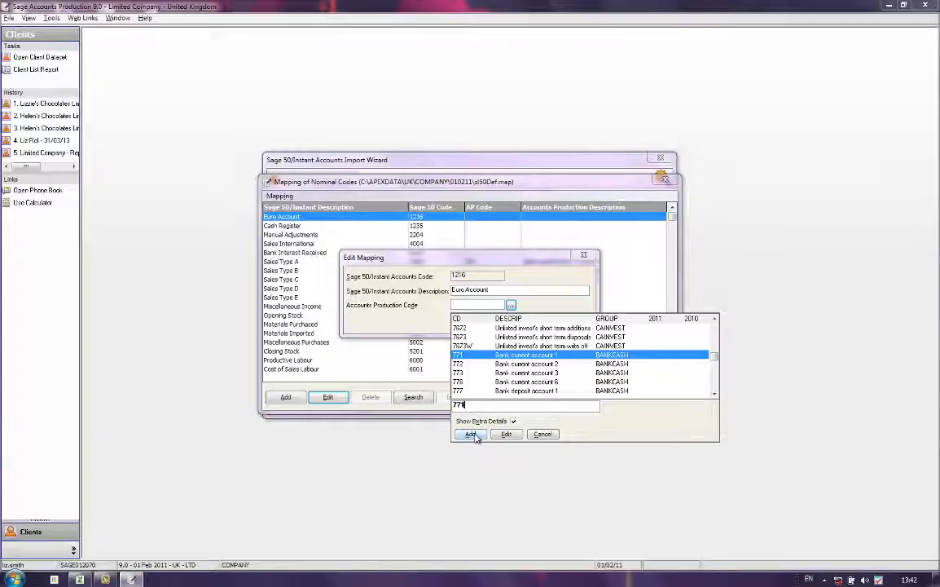
double_click(504, 382)
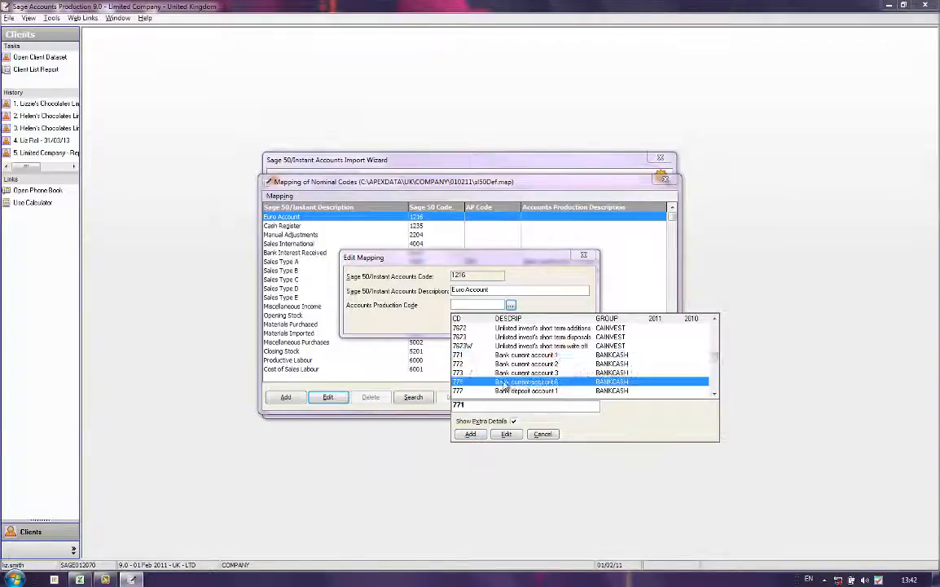
left_click(526, 324)
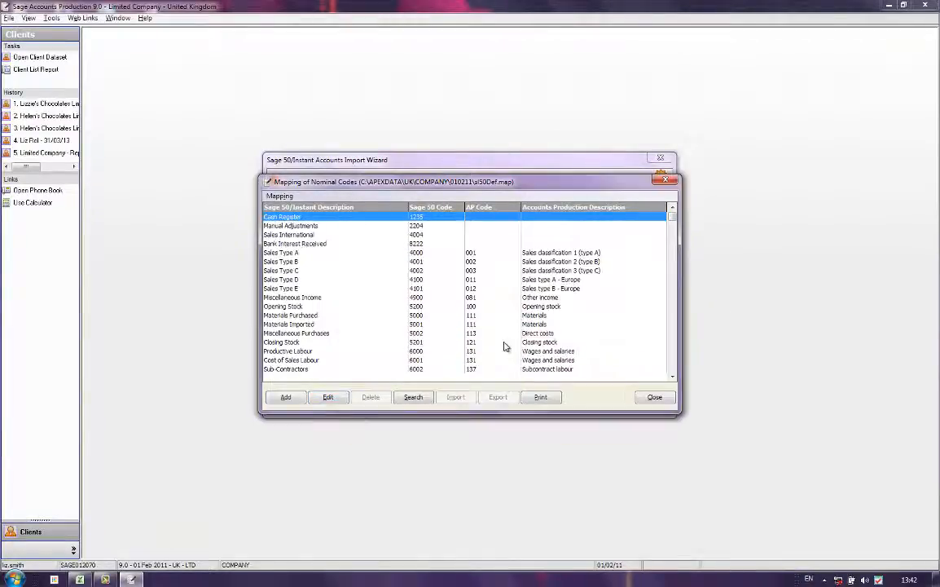
Map Cash Register (1235) and Manual Adjustments (2204) to Accounts Production code 771.
left_click(328, 397)
type("771")
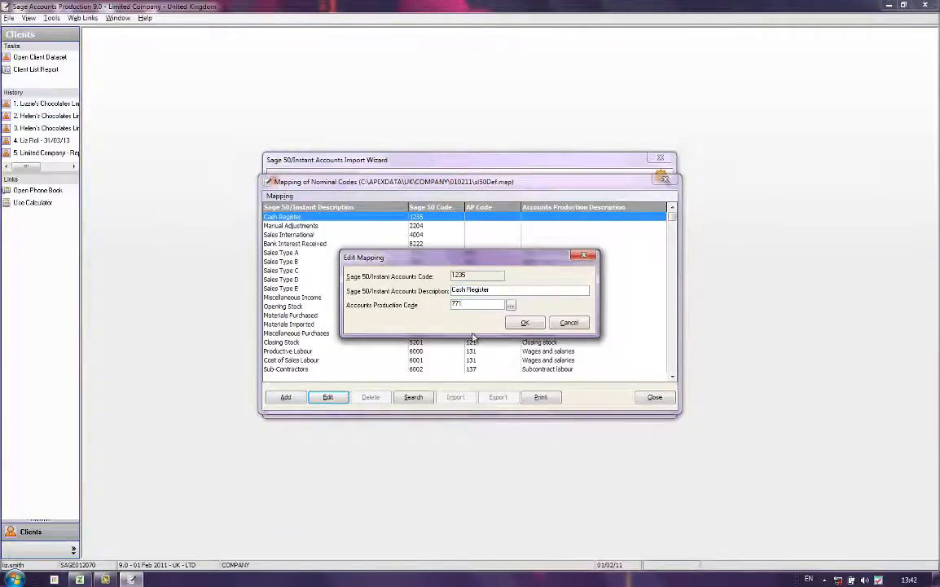
left_click(523, 324)
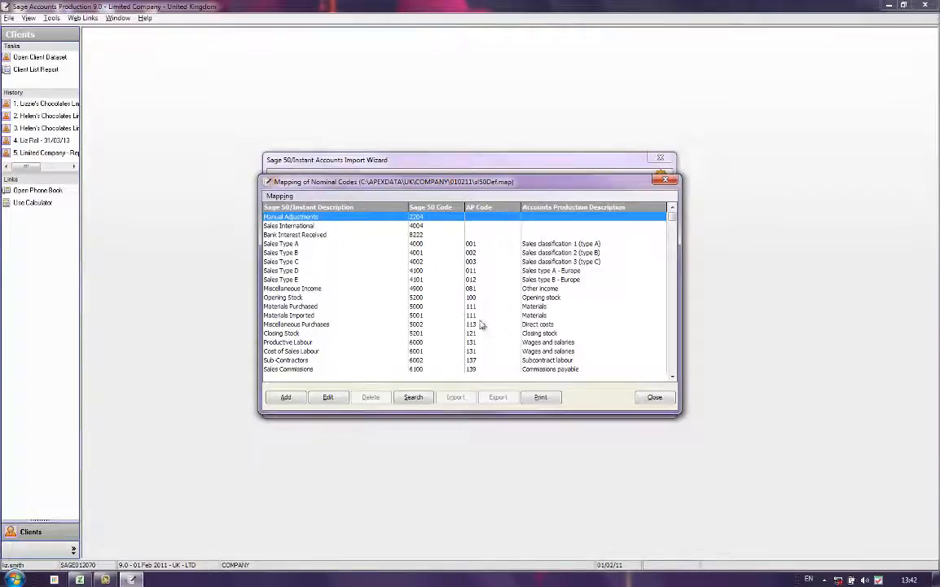
left_click(328, 397)
type("770")
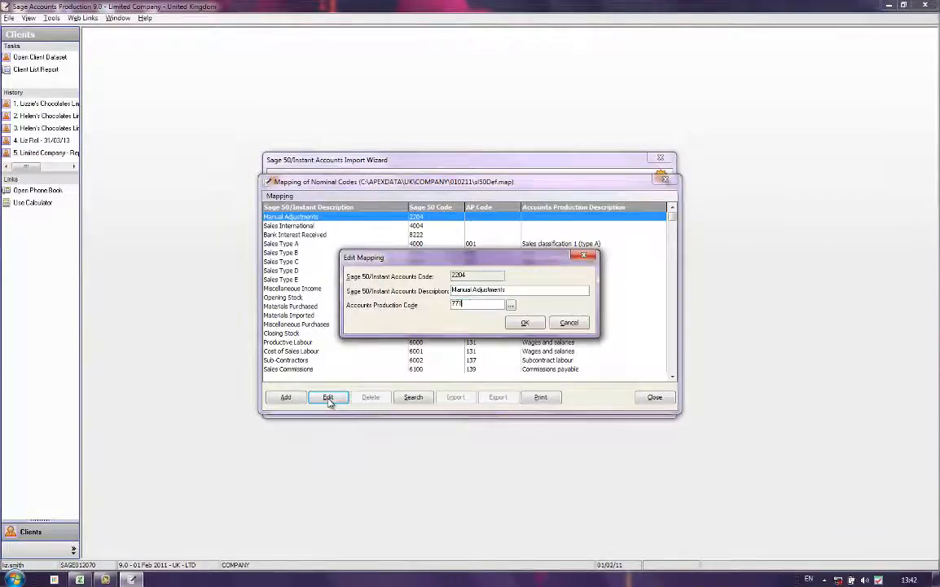
left_click(524, 323)
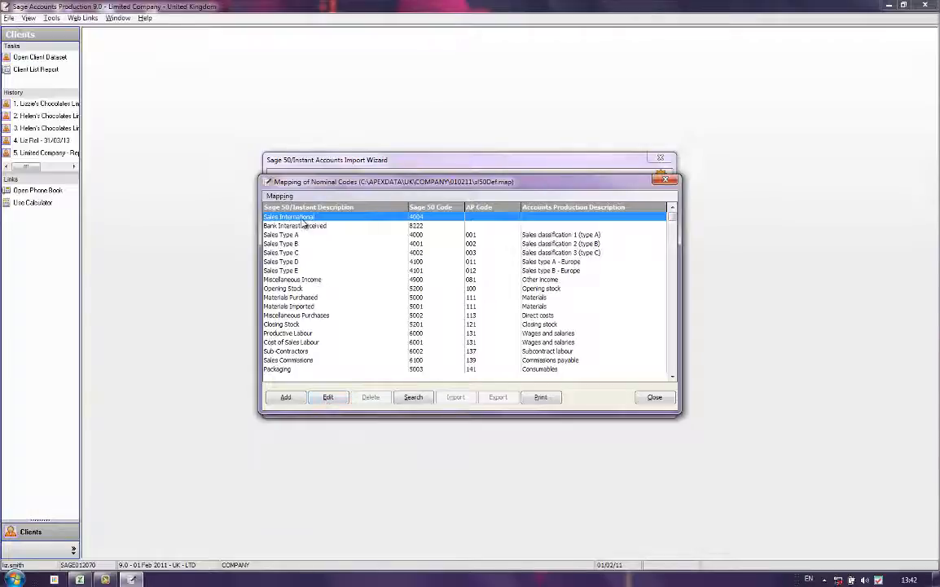
Map Sales International (4004) to Accounts Production code 003, Sales classification 3 (type C).
left_click(338, 399)
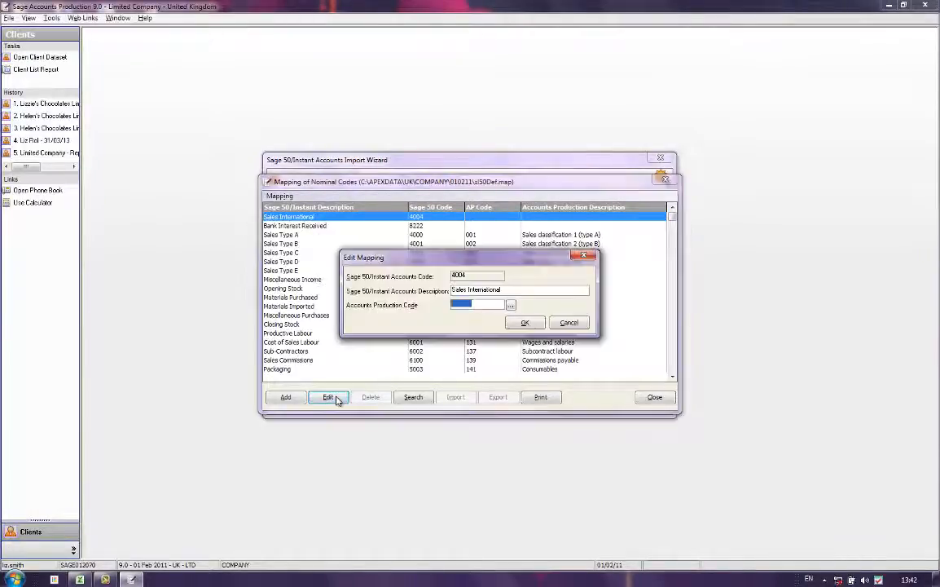
left_click(510, 305)
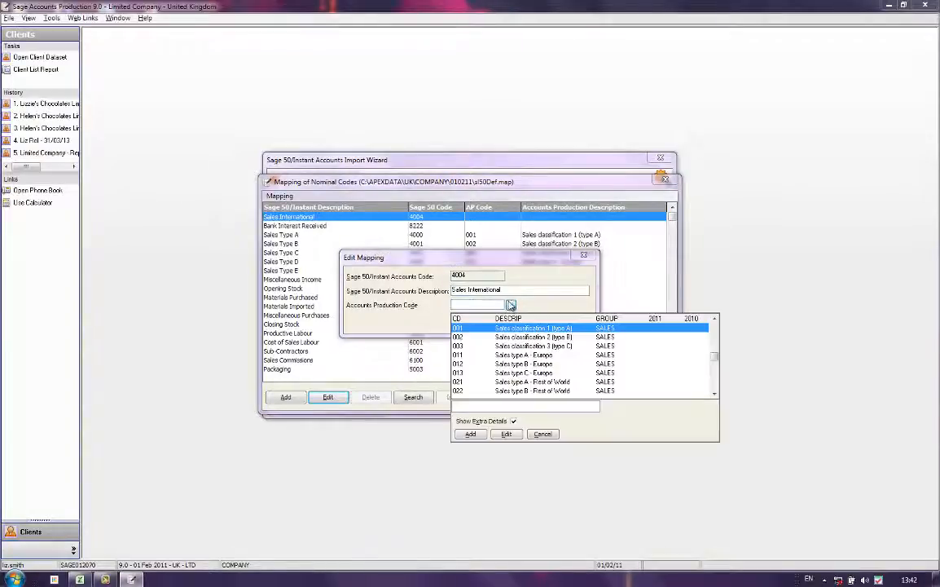
double_click(519, 346)
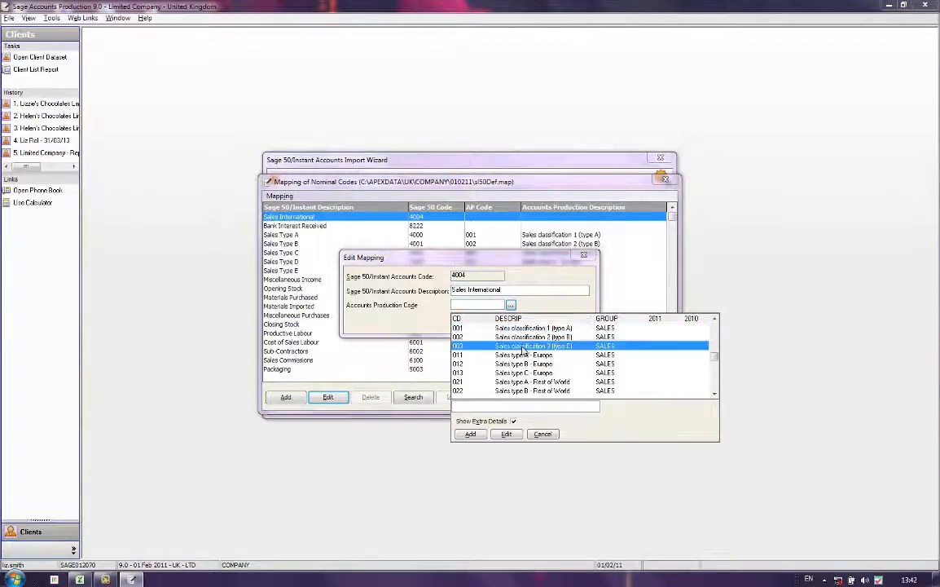
left_click(522, 323)
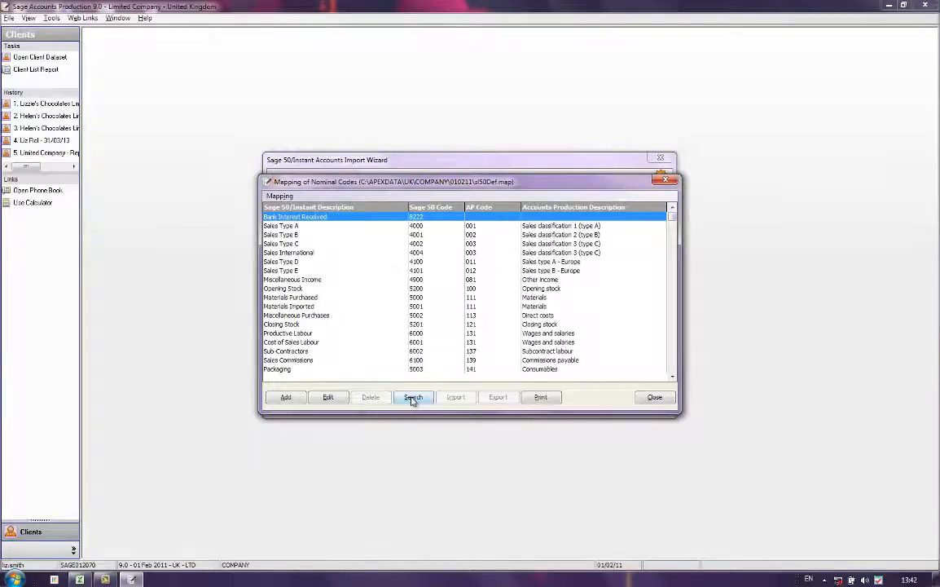
Find Bank interest received in the code list, map Bank Interest Received (8222) to code 411, and close the mappings.
left_click(326, 397)
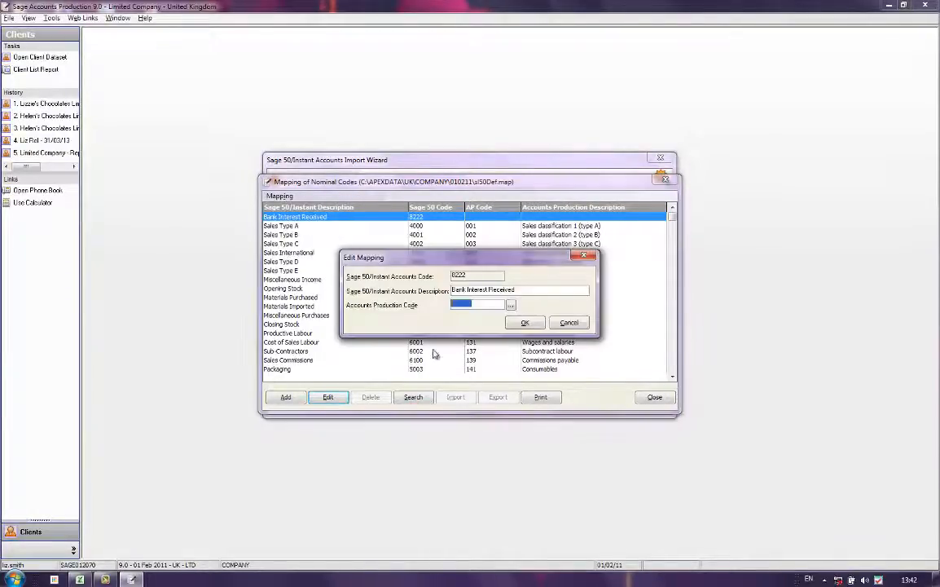
left_click(511, 305)
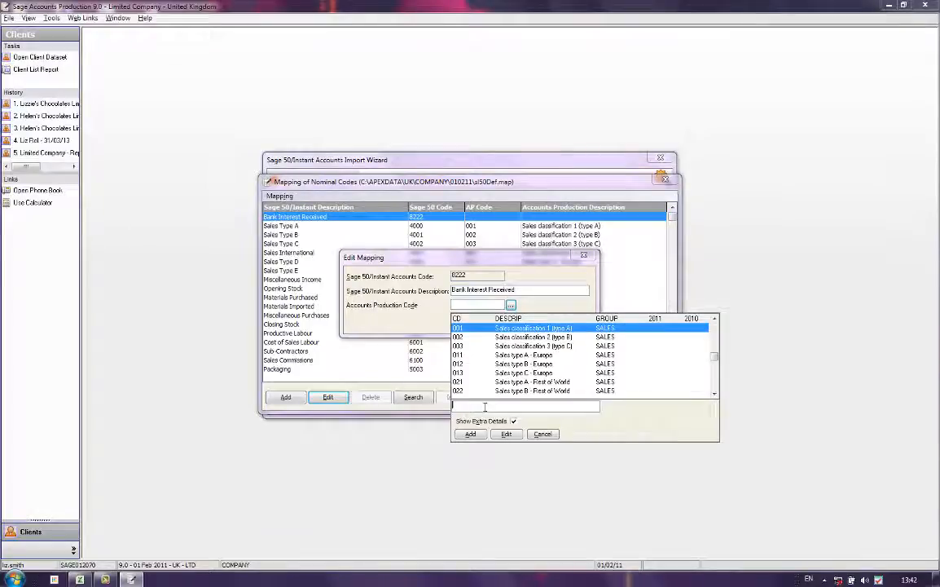
type("bank int")
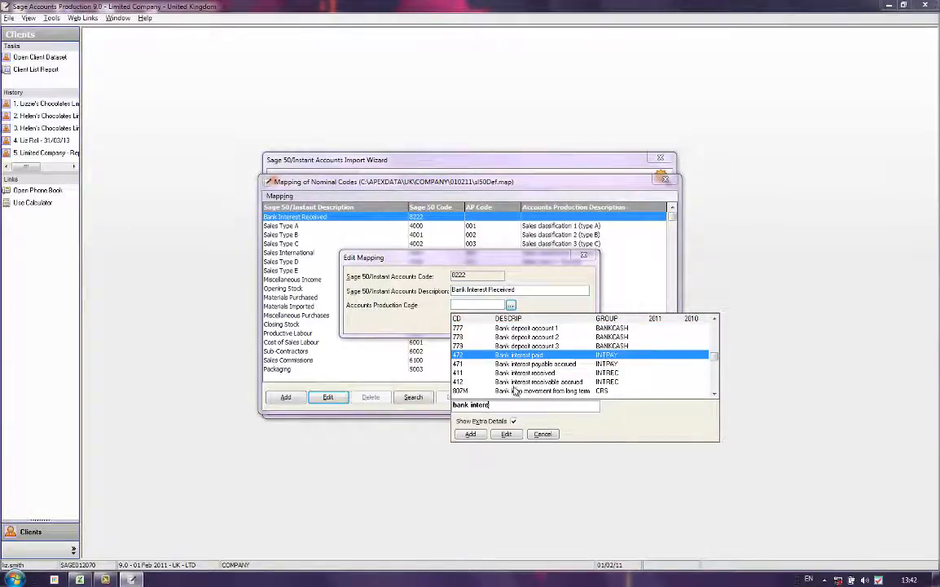
type("ere")
left_click(519, 374)
double_click(522, 376)
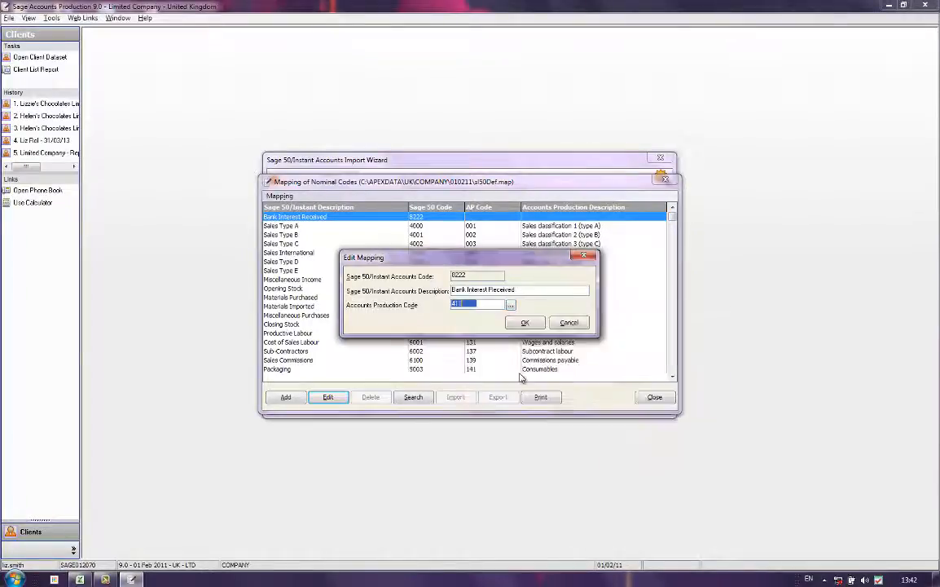
left_click(525, 325)
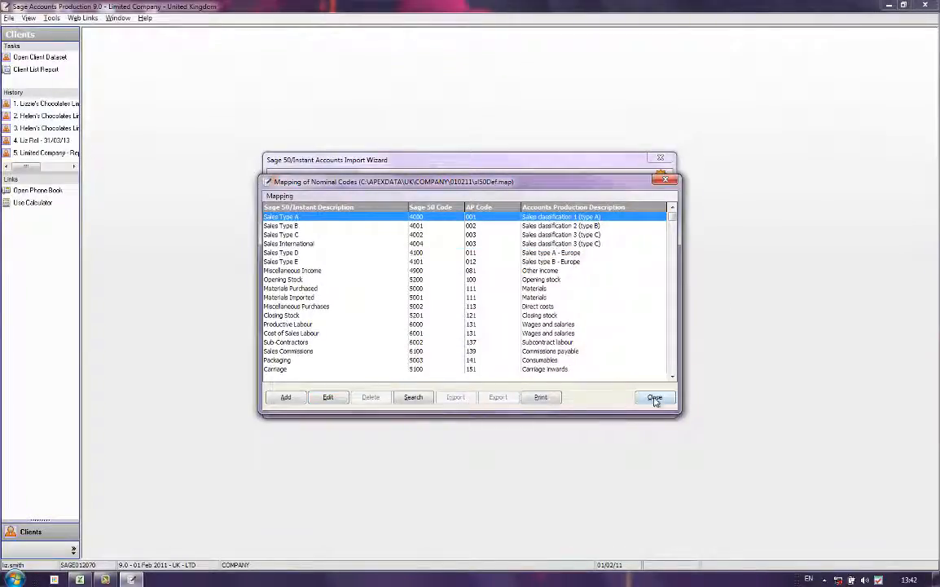
left_click(652, 400)
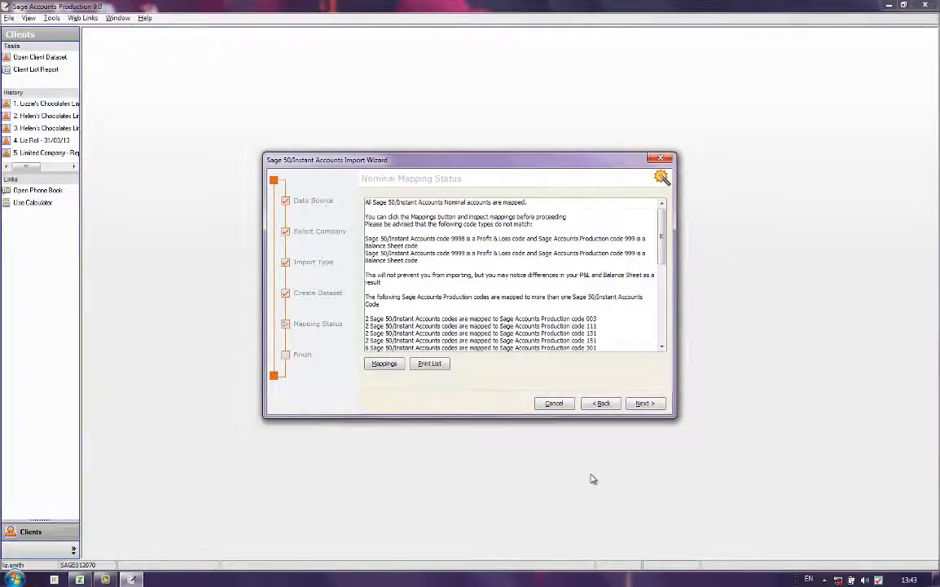
Run the import into client 201445 with the dataset added to the Client List automatically, and acknowledge the import messages.
left_click(644, 403)
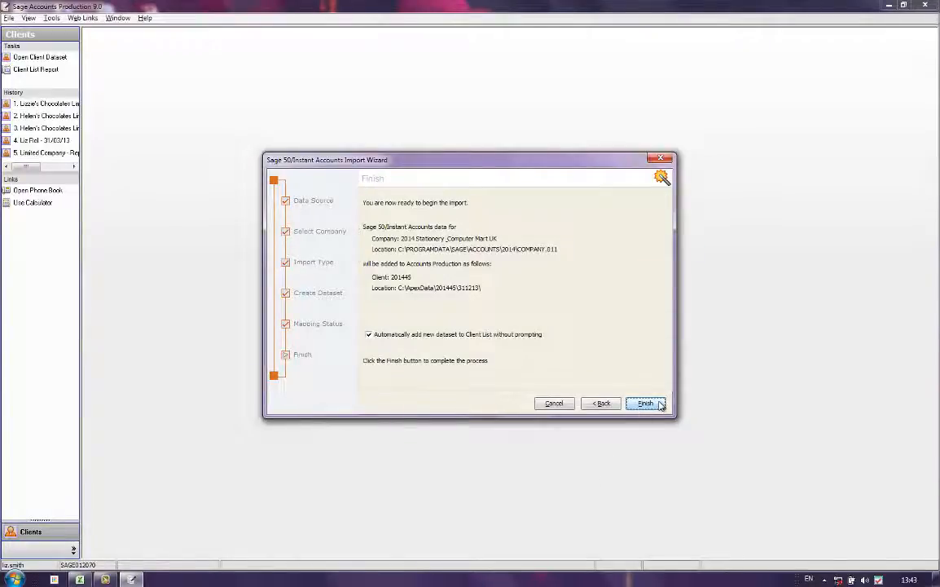
left_click(660, 404)
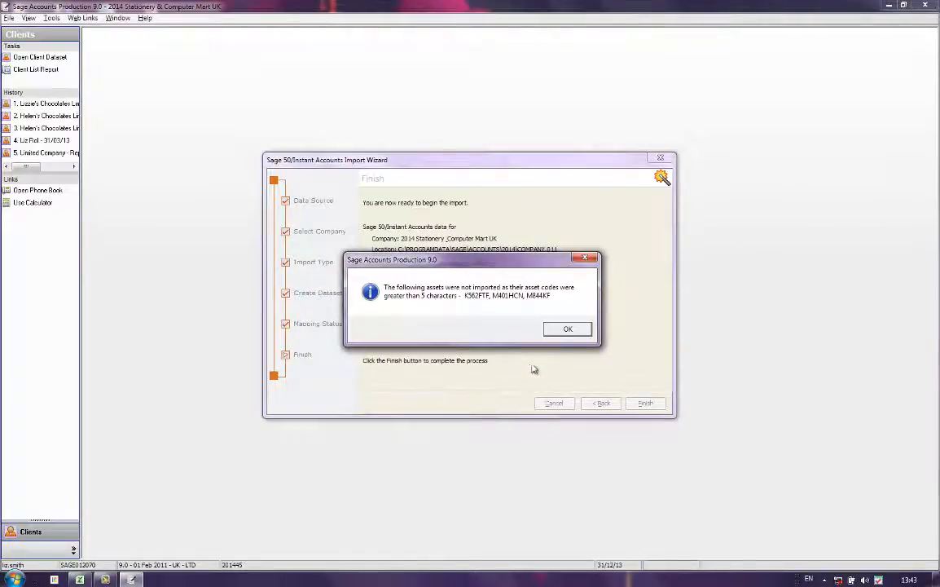
left_click(568, 330)
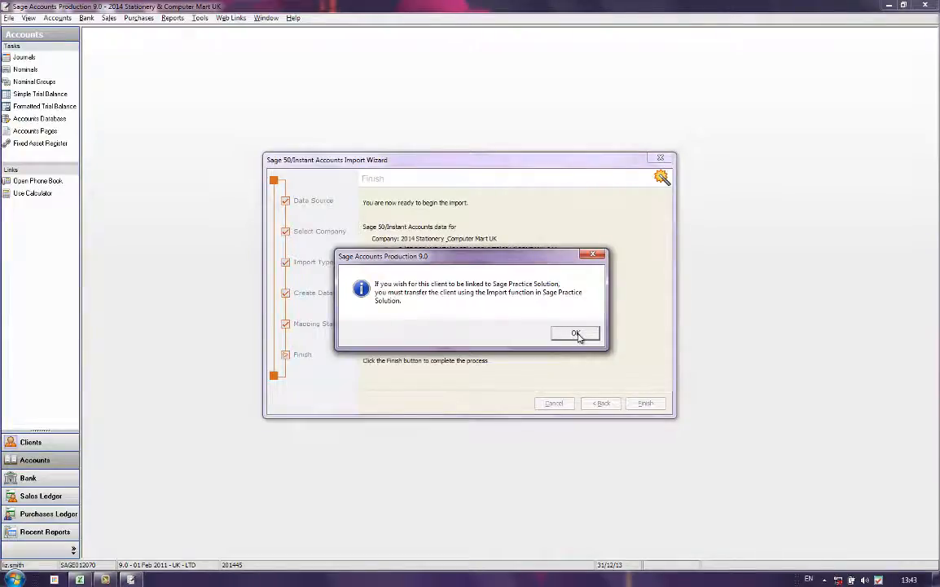
left_click(577, 334)
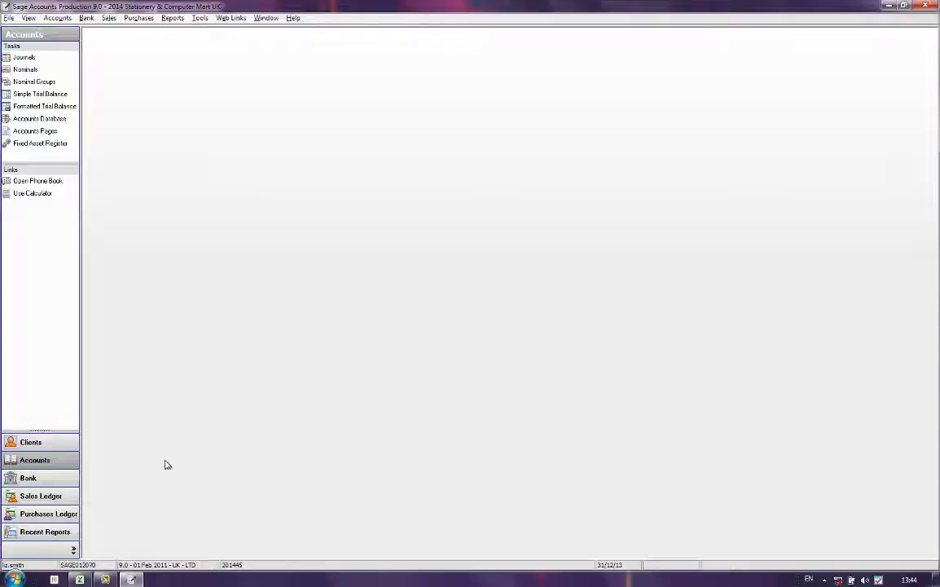
Review the imported journals back to the opening balances dated 01/01/13, and close the journal list.
left_click(24, 58)
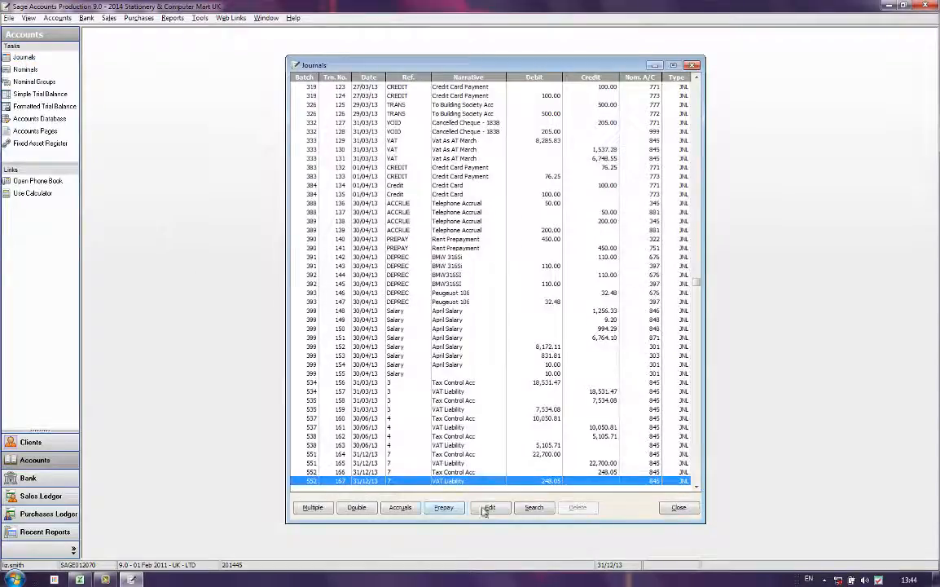
left_click(697, 96)
left_click(697, 95)
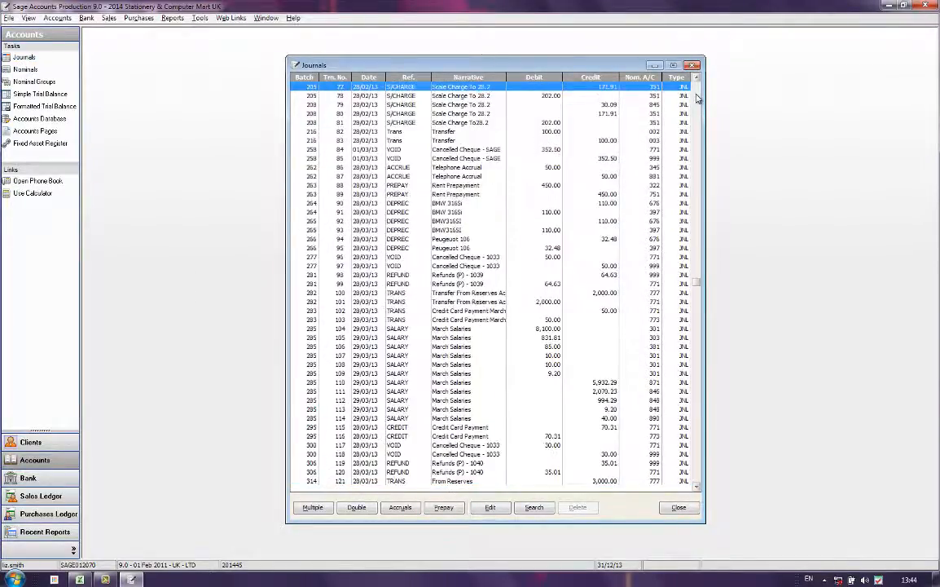
left_click(697, 96)
left_click(697, 95)
left_click(697, 95)
left_click(697, 96)
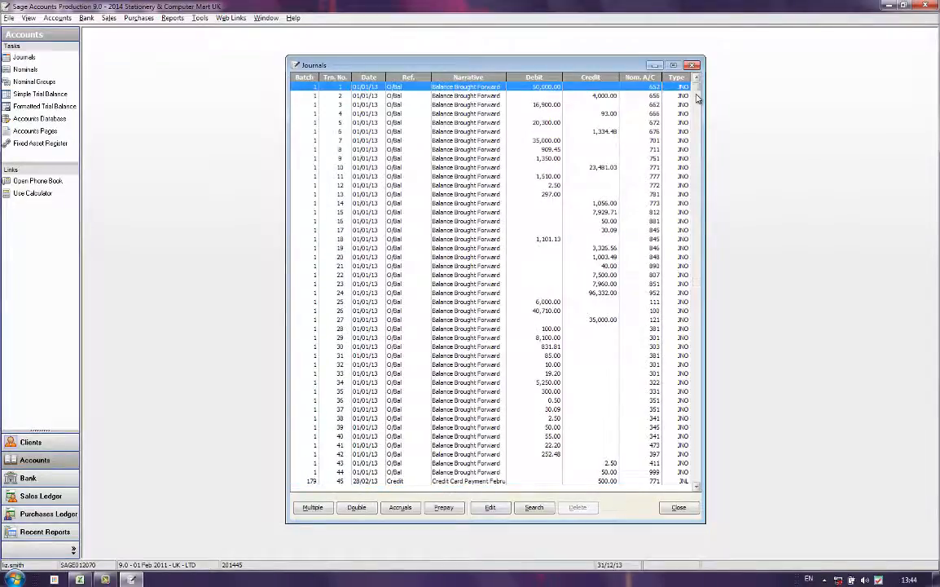
left_click(679, 507)
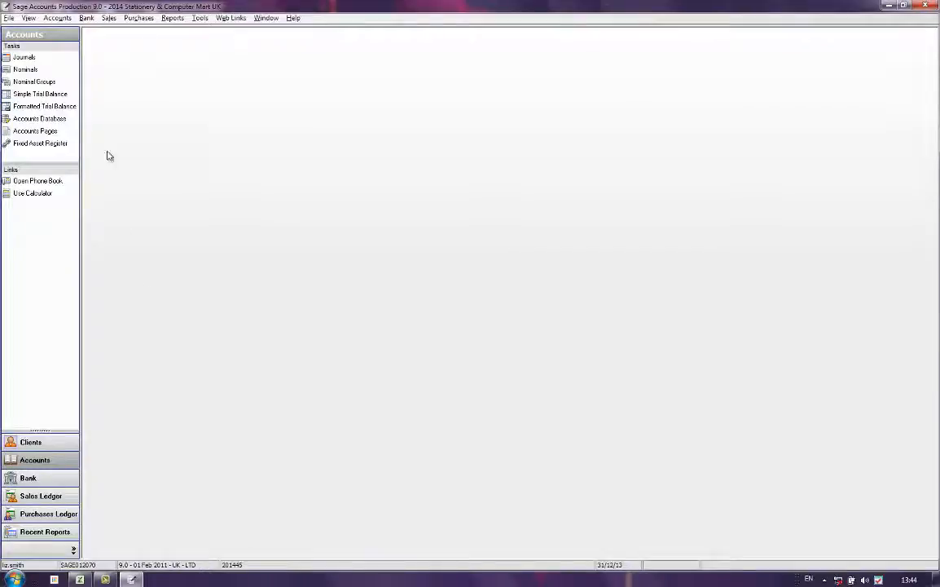
Open the simple trial balance and inspect the ledger card for code 003, Sales classification 3 (type C).
left_click(29, 96)
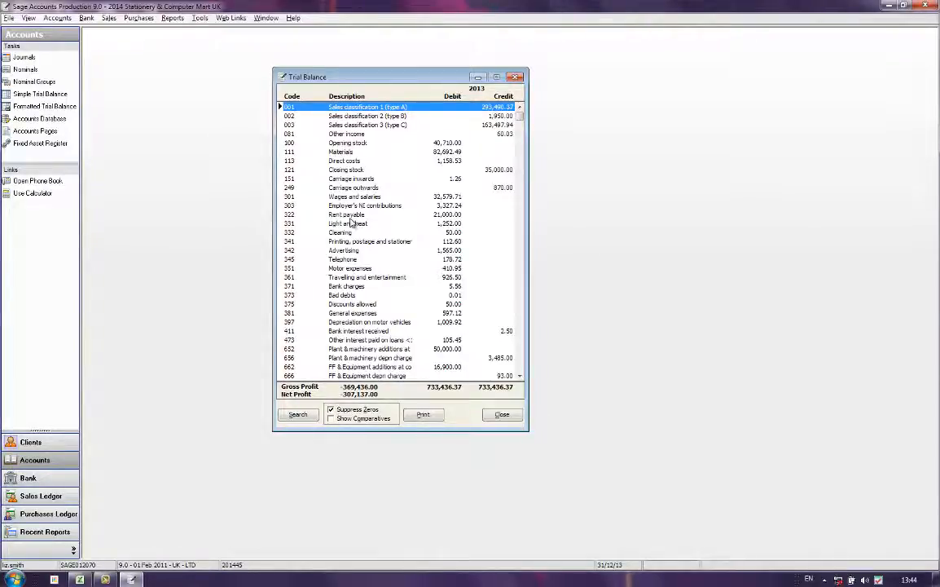
double_click(356, 126)
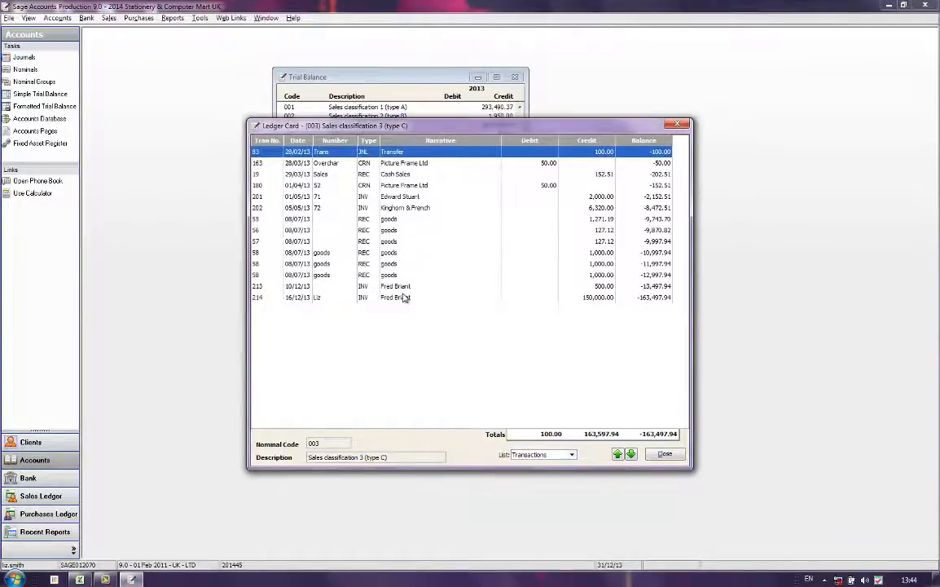
left_click(663, 454)
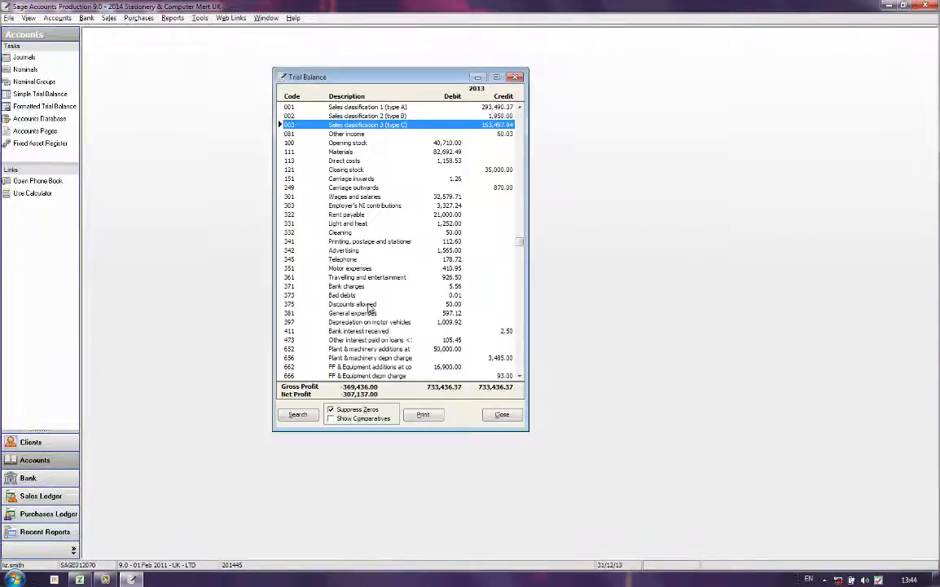
Show comparatives in the simple trial balance, check it with zero balances unsuppressed, suppress zeros again, and close it.
left_click(331, 418)
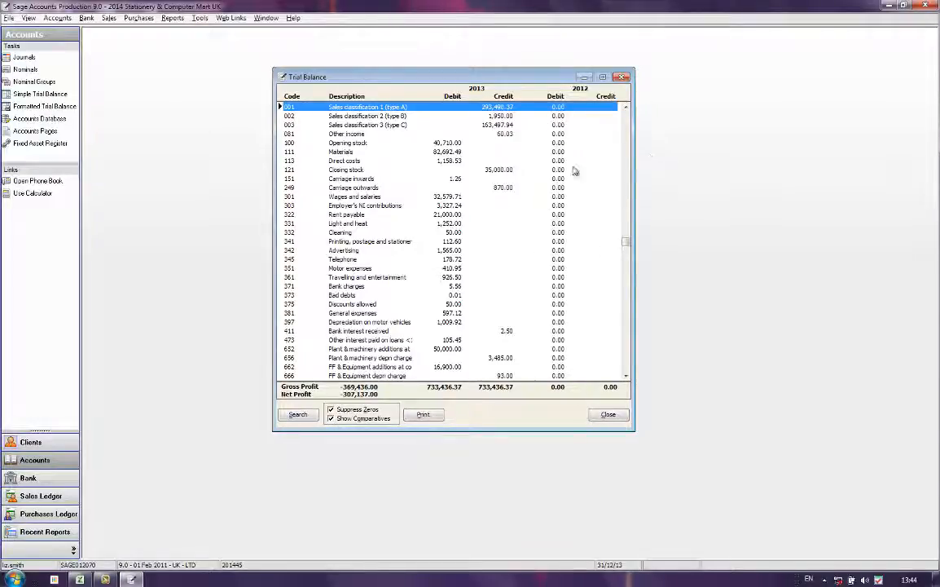
left_click(331, 411)
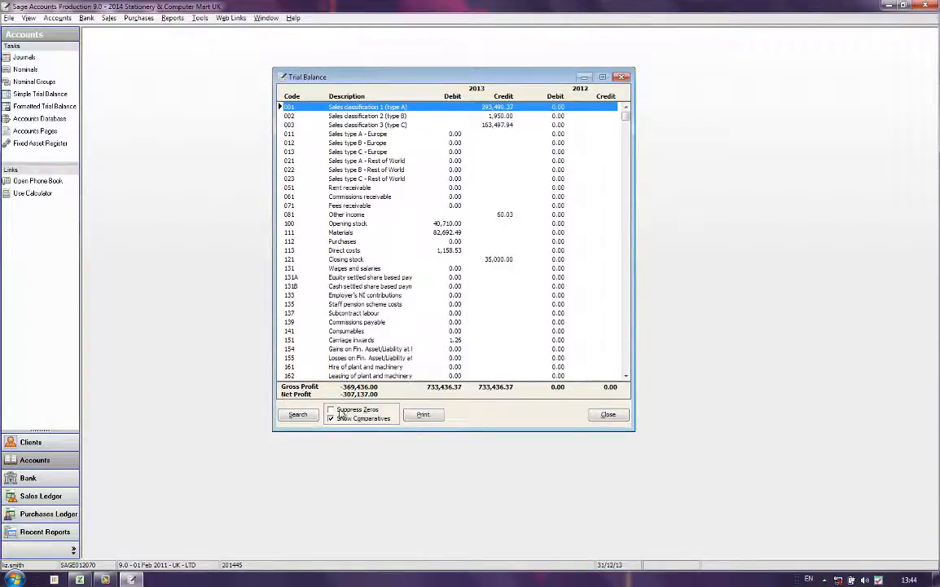
left_click(332, 410)
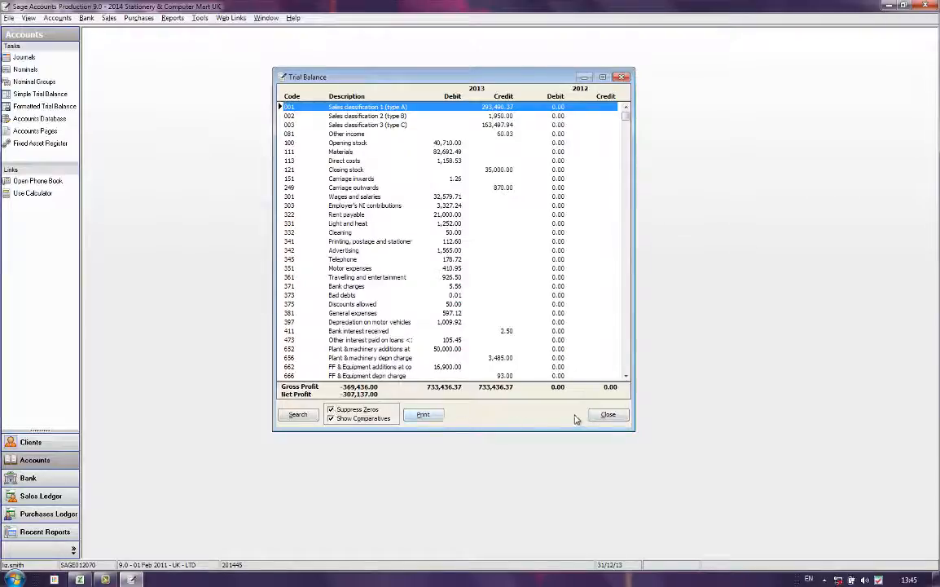
left_click(603, 417)
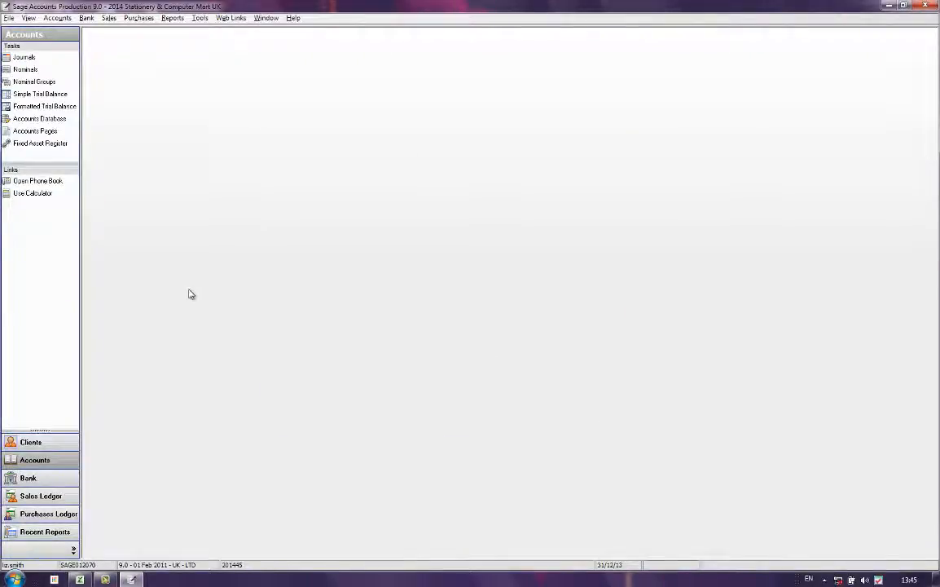
Preview the formatted trial balance for Year to Date, review all four pages, and close the report.
left_click(29, 108)
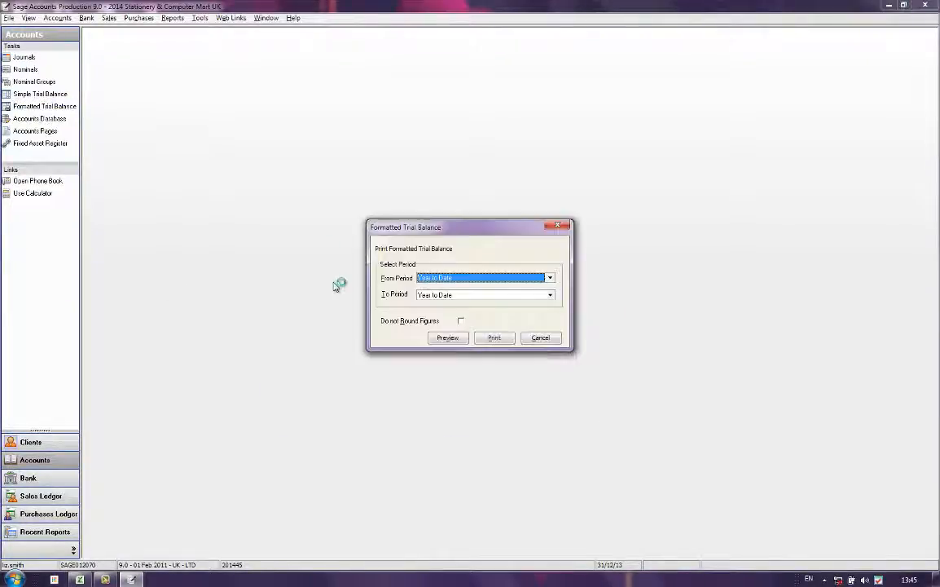
left_click(447, 337)
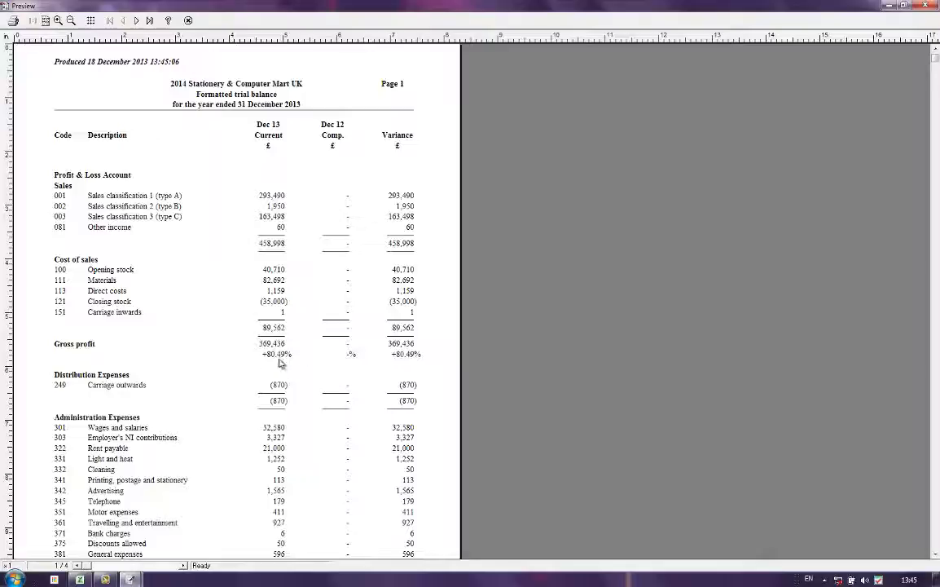
scroll(206, 361, "down", 5)
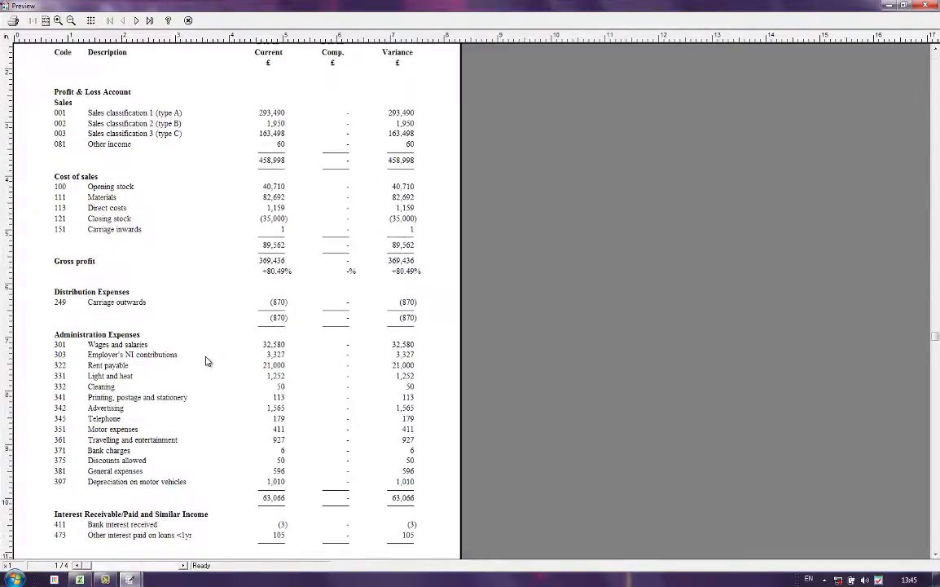
scroll(206, 361, "down", 1)
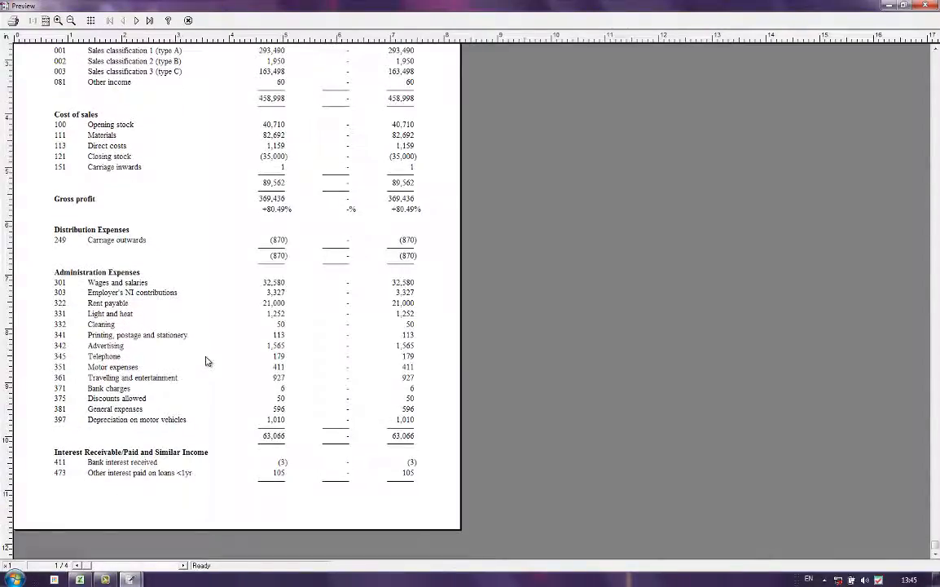
left_click(136, 20)
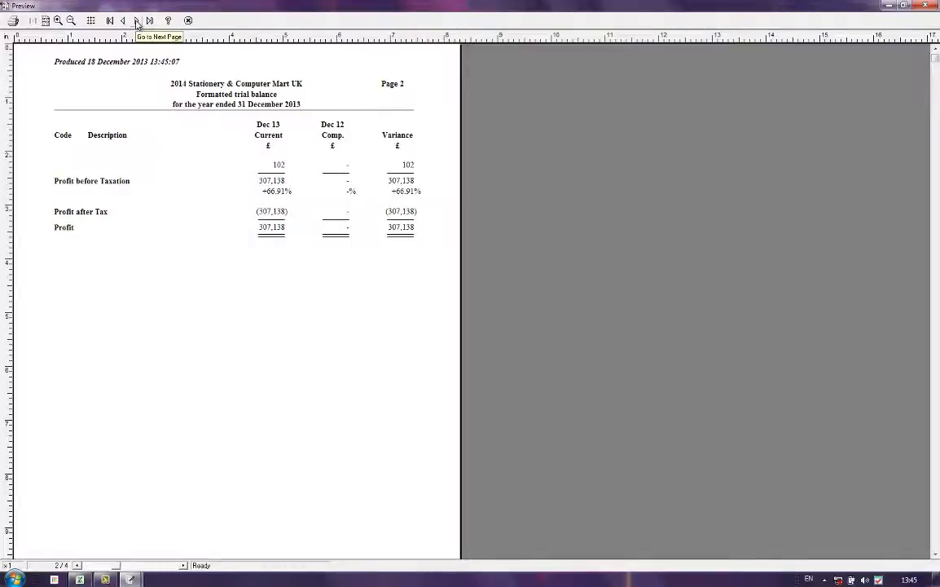
left_click(137, 21)
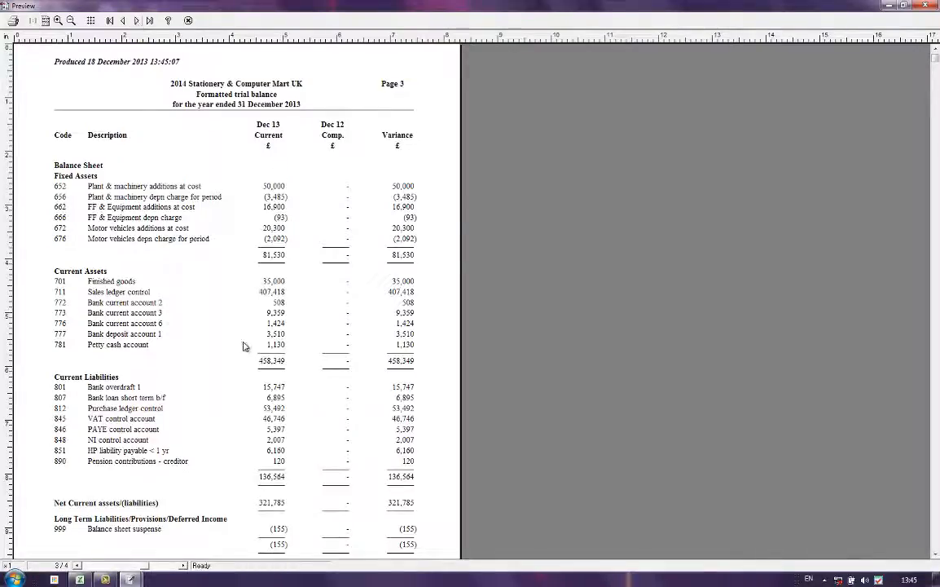
scroll(228, 347, "down", 1)
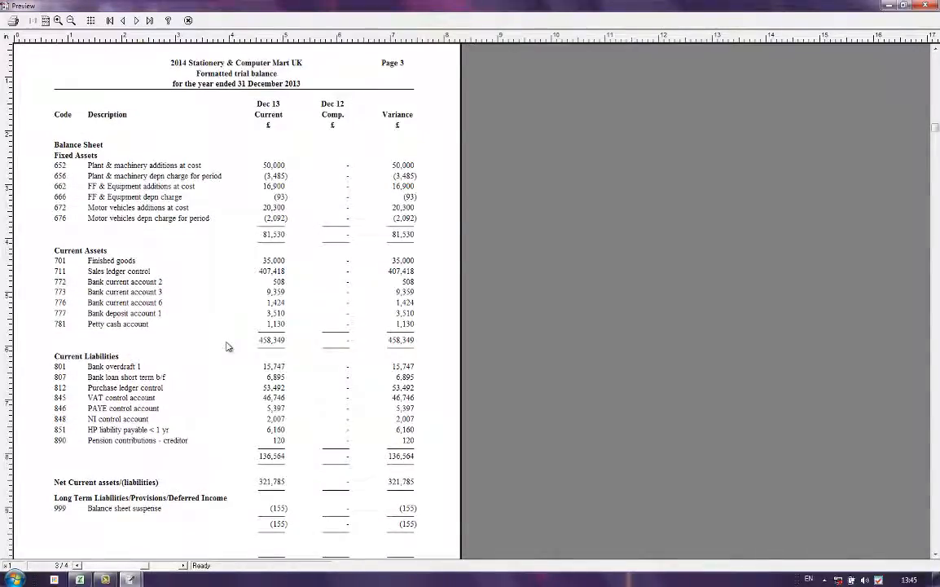
left_click(137, 20)
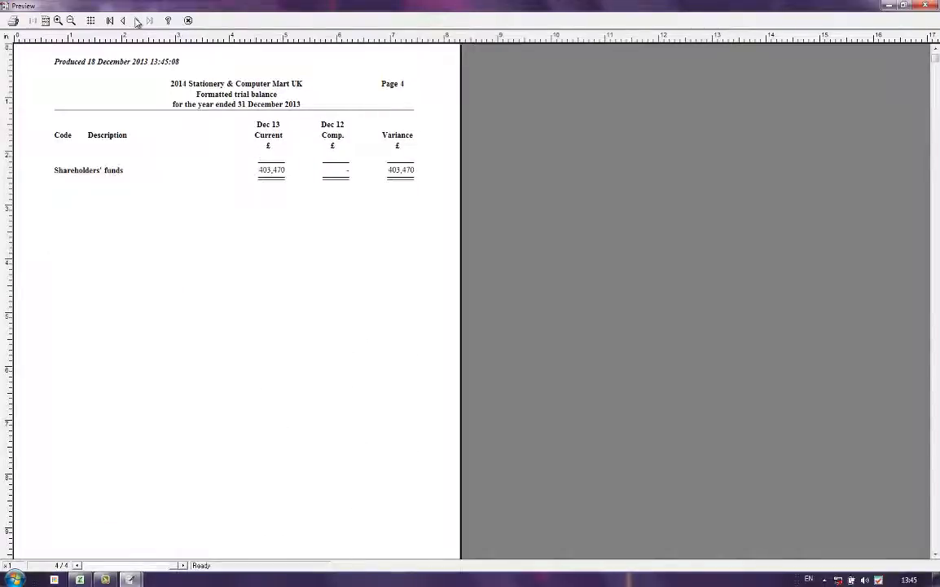
left_click(188, 21)
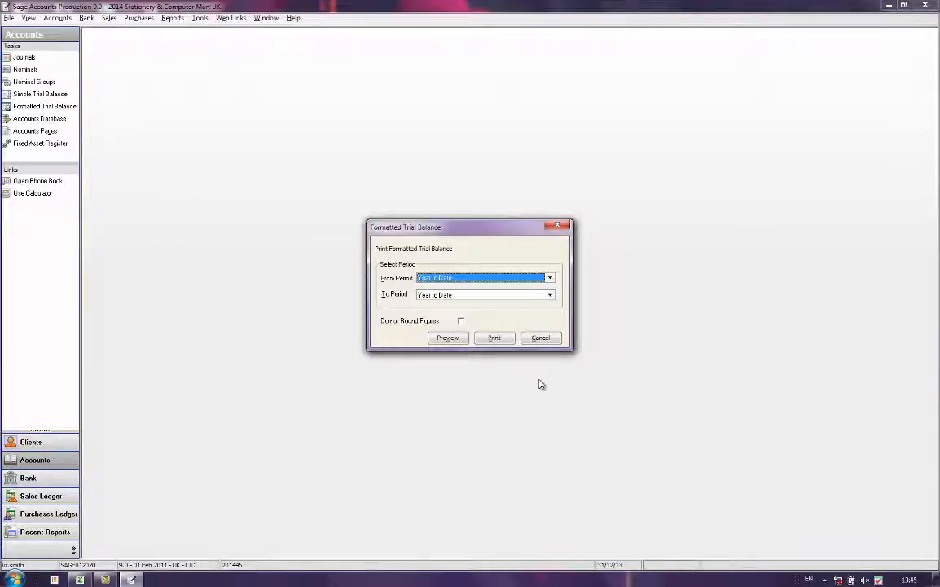
left_click(547, 339)
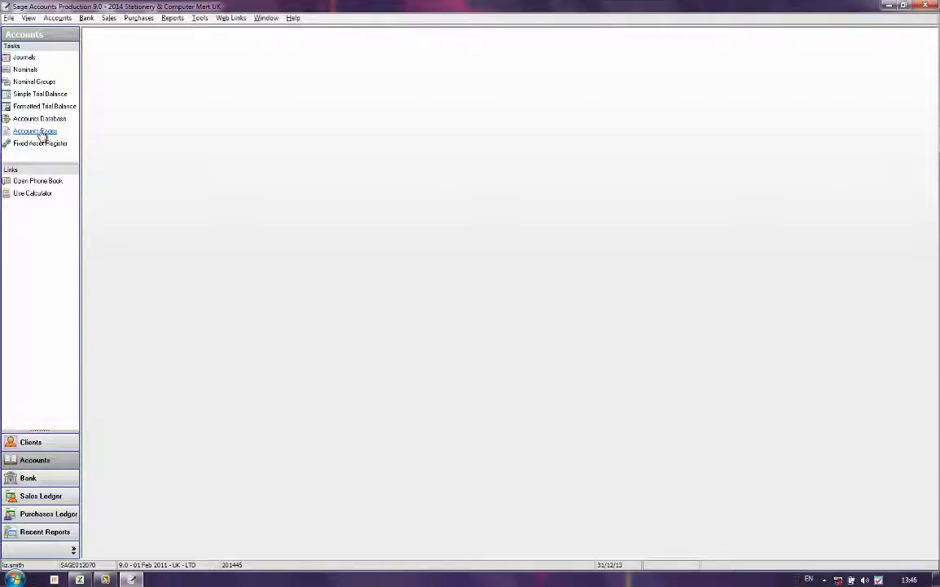
Preview the accounts print selection Members' Accounts - including combined trading, with pages and notes.
left_click(30, 133)
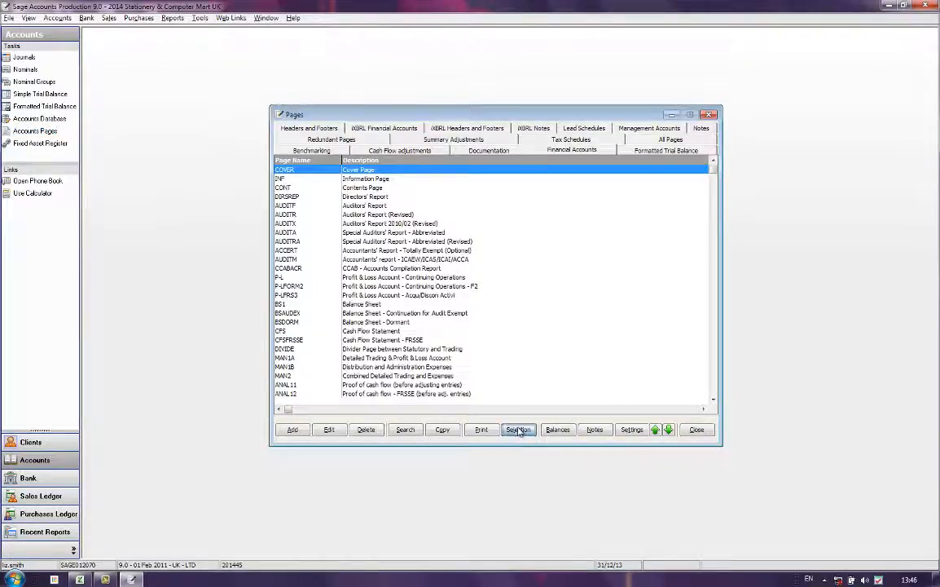
left_click(518, 429)
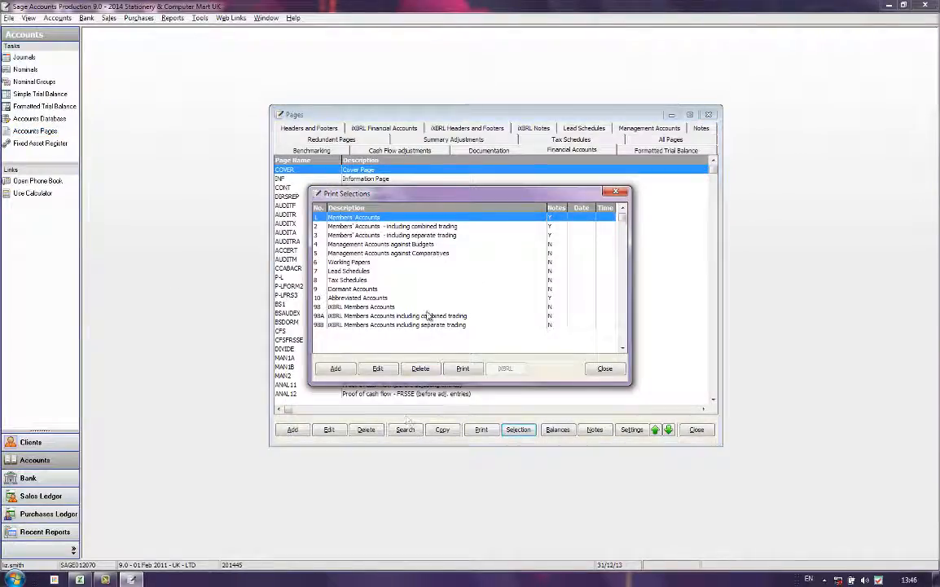
left_click(346, 226)
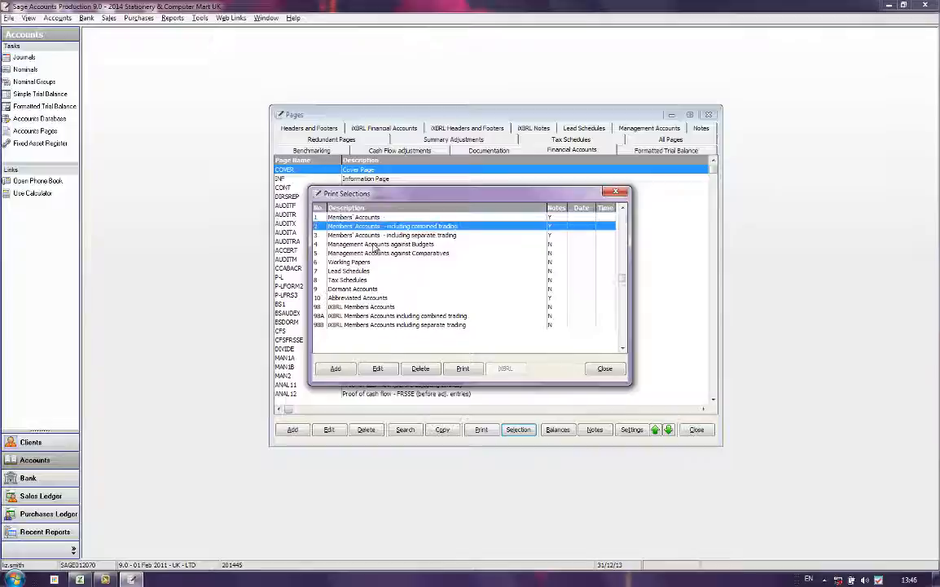
left_click(461, 371)
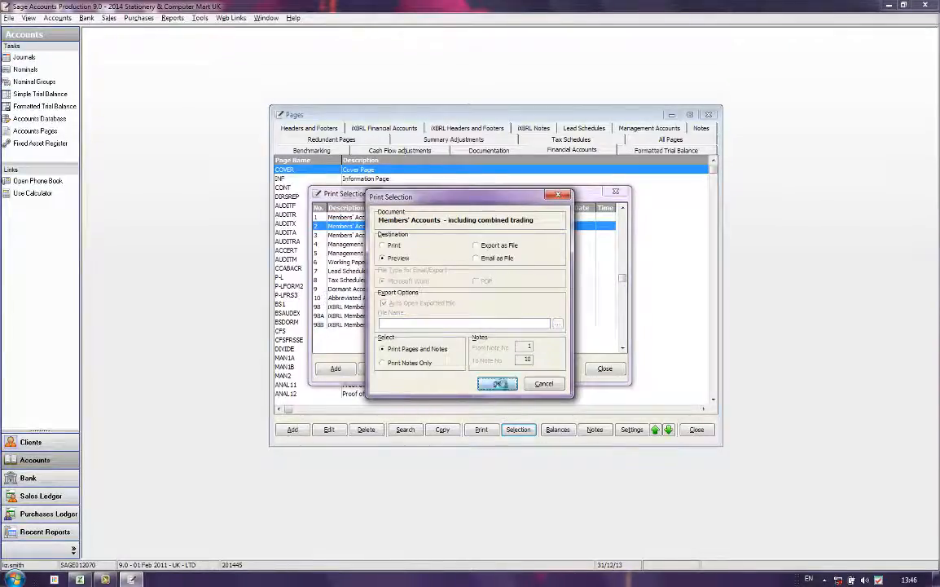
left_click(497, 383)
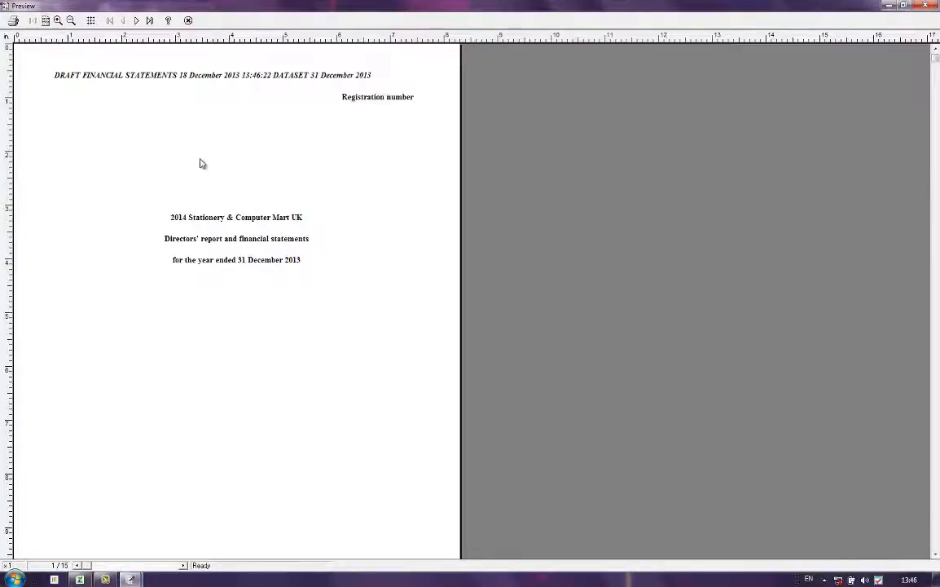
Review the draft financial statements from the company information through the directors' and auditor's reports to the profit and loss account and balance sheet.
left_click(138, 21)
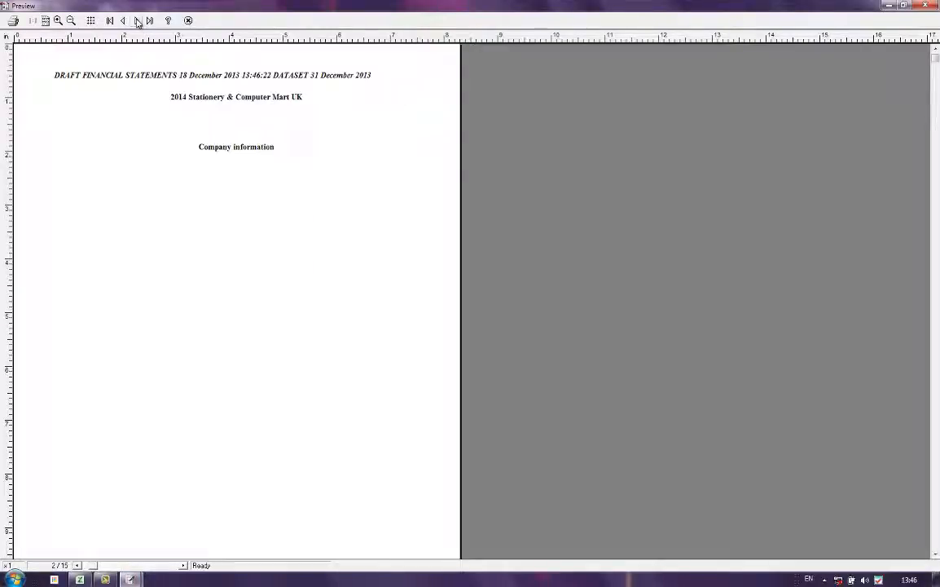
left_click(138, 20)
left_click(138, 20)
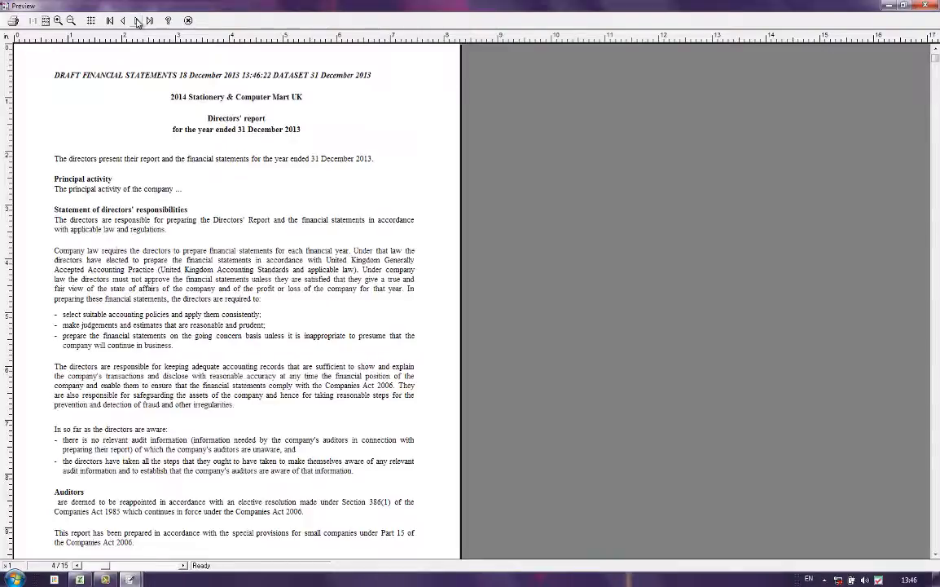
left_click(138, 21)
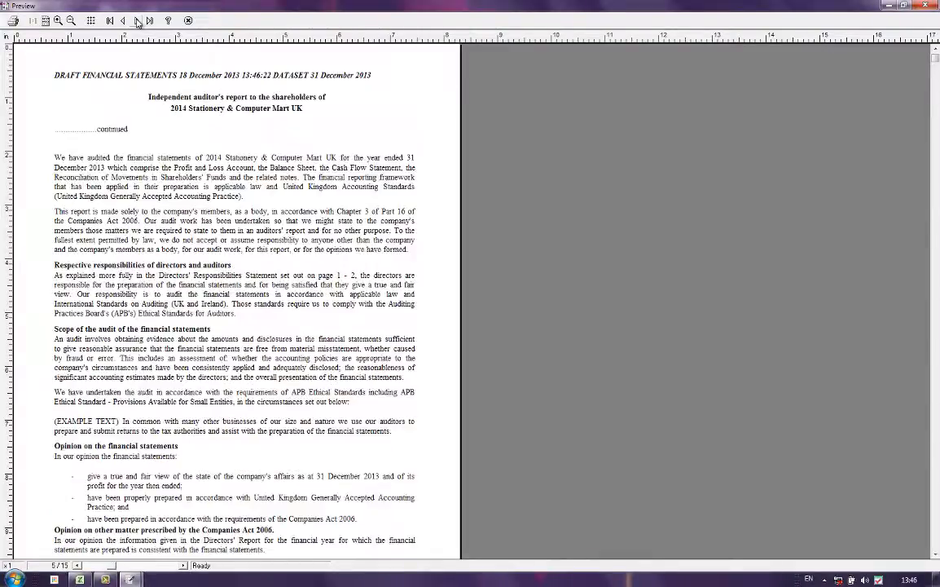
left_click(137, 21)
left_click(137, 21)
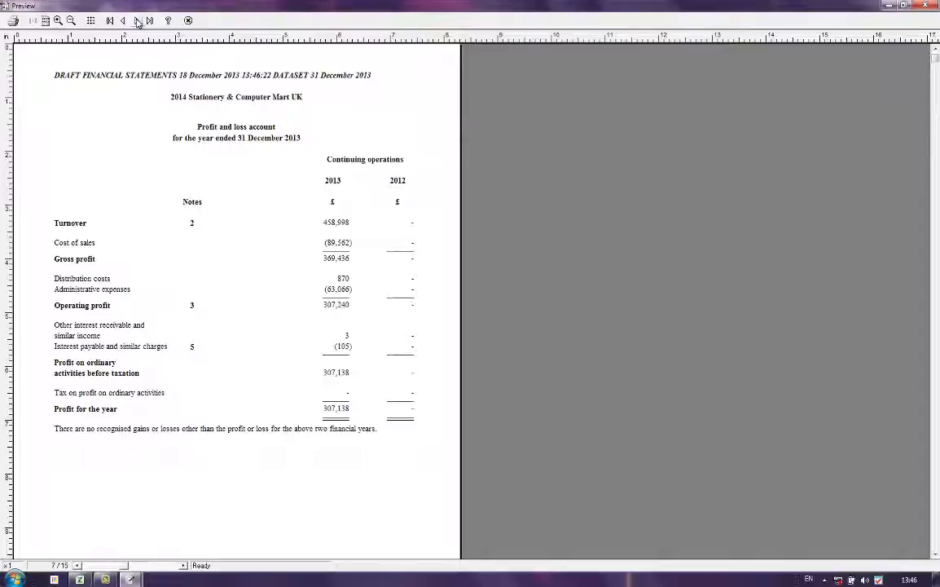
left_click(138, 20)
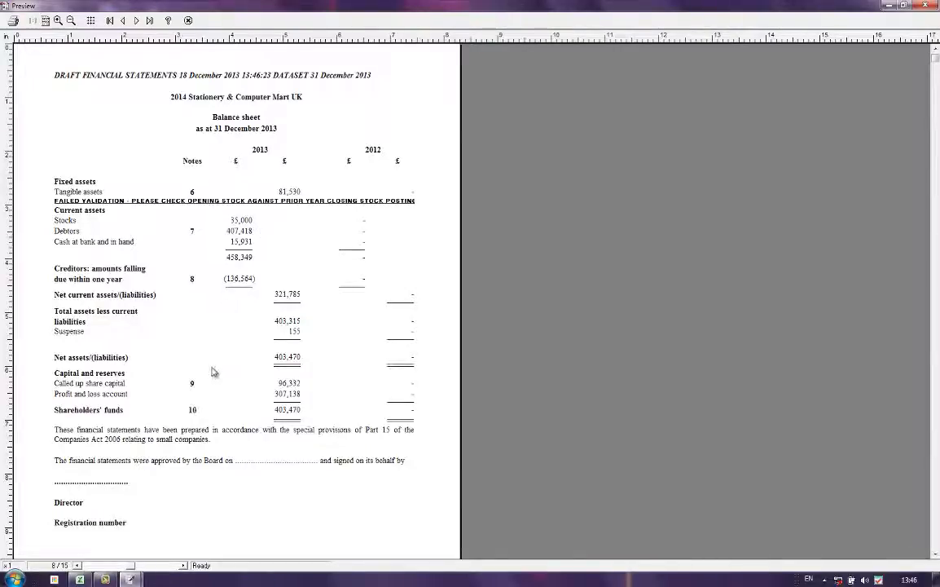
Review the notes and the detailed trading profit and loss account to the last page, and close the preview and accounts pages.
left_click(138, 21)
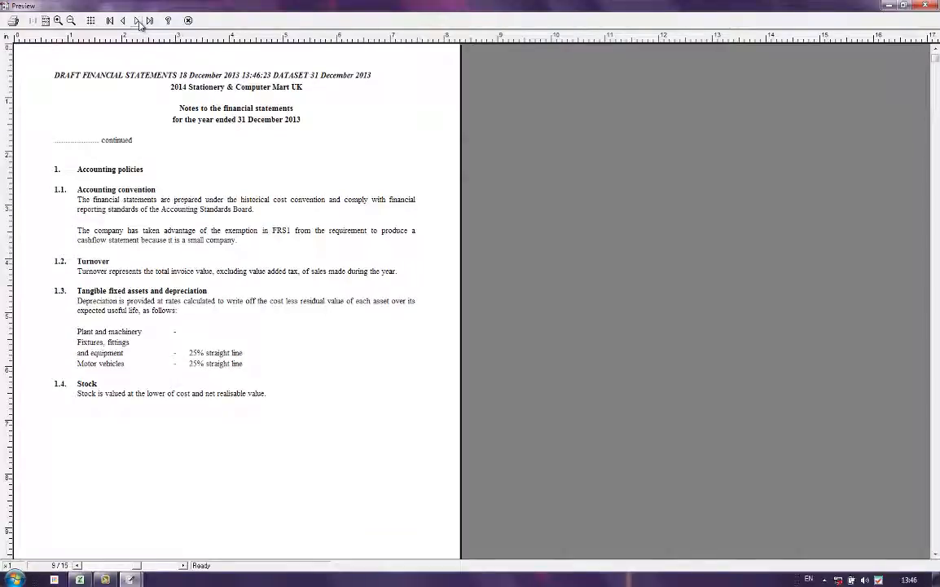
left_click(138, 21)
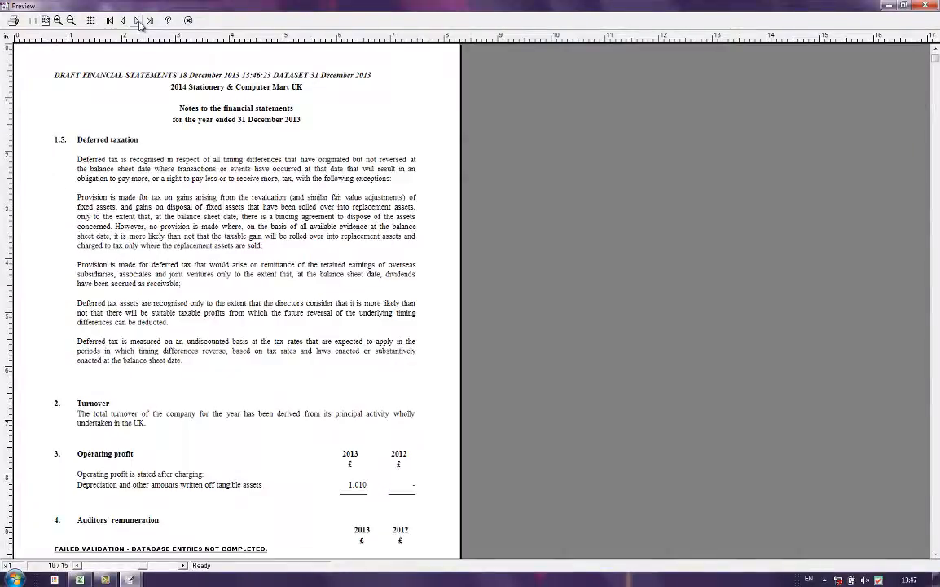
left_click(137, 21)
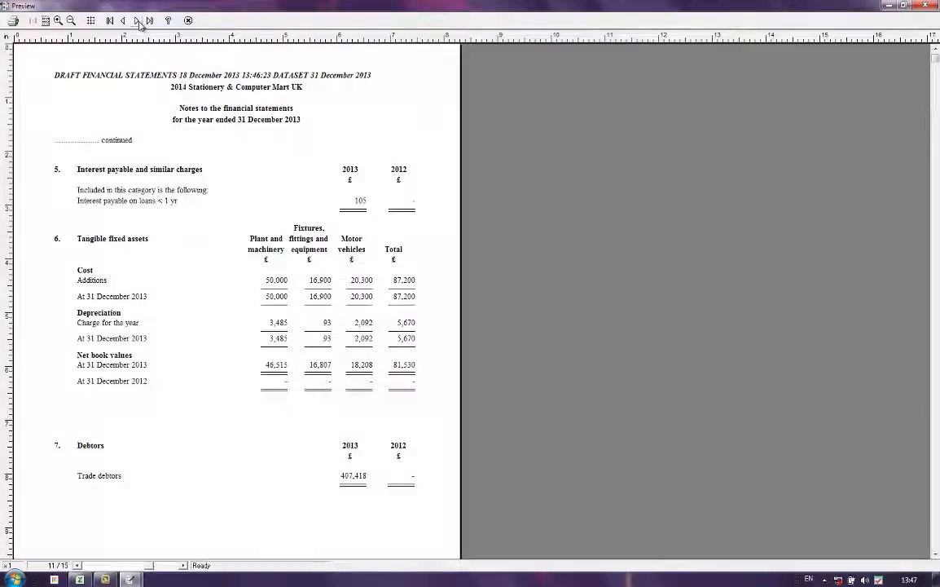
left_click(137, 21)
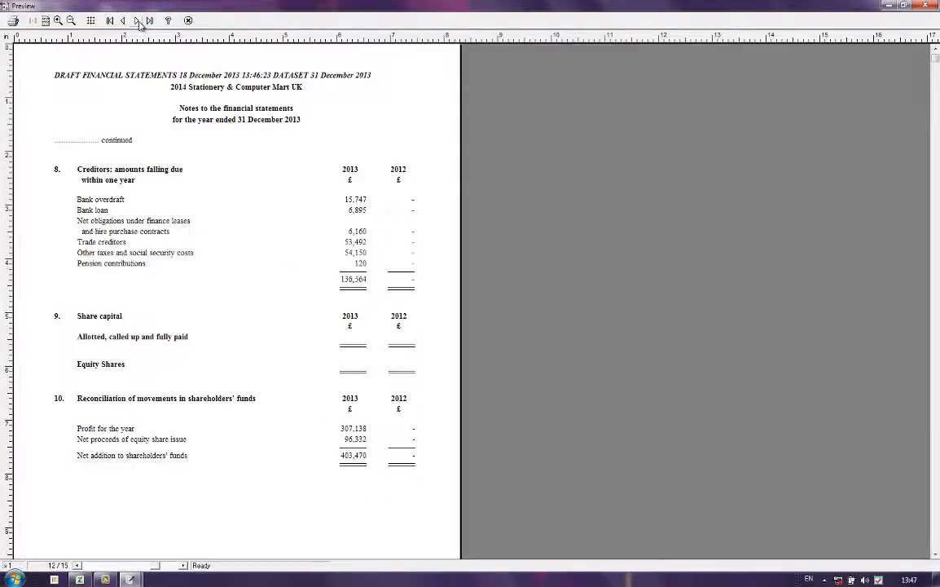
left_click(138, 21)
left_click(138, 21)
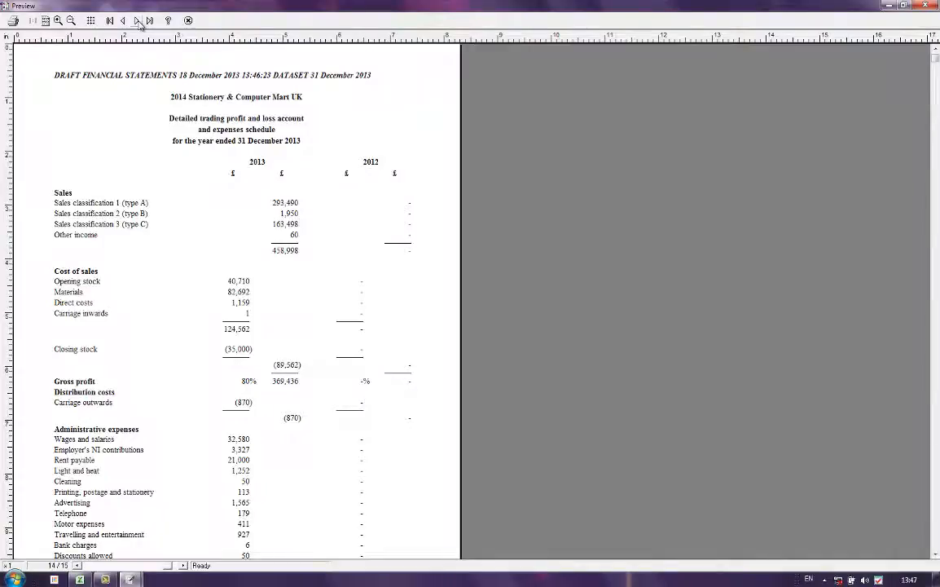
left_click(139, 21)
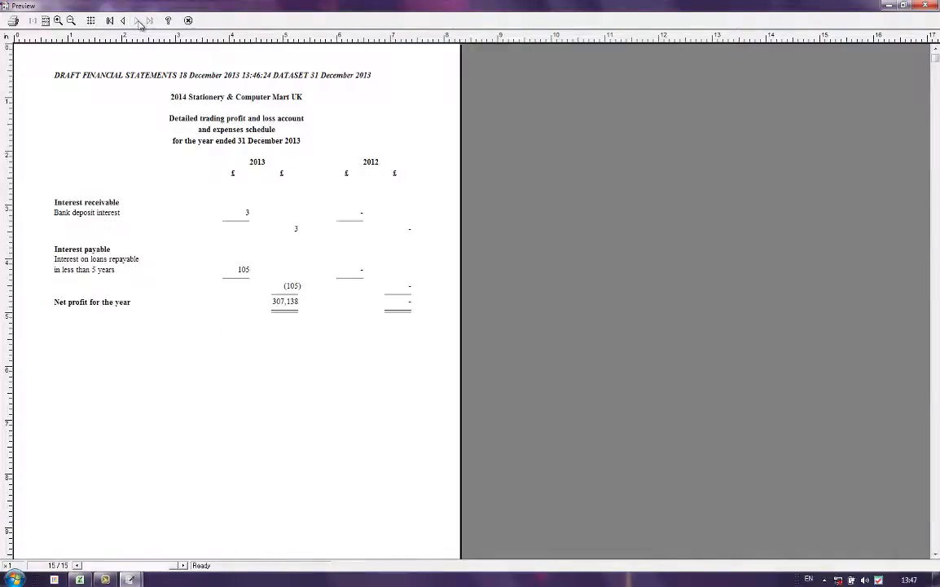
left_click(189, 21)
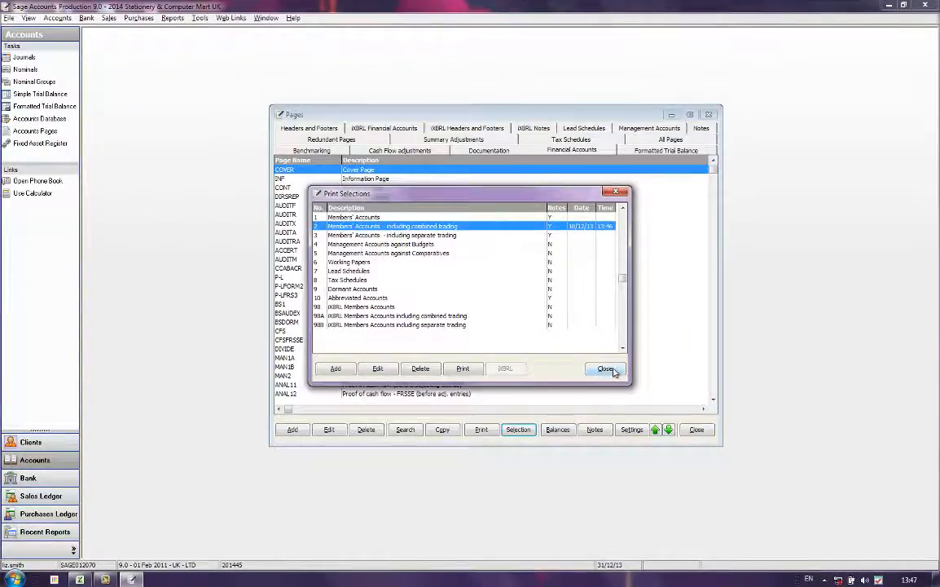
left_click(605, 368)
left_click(696, 429)
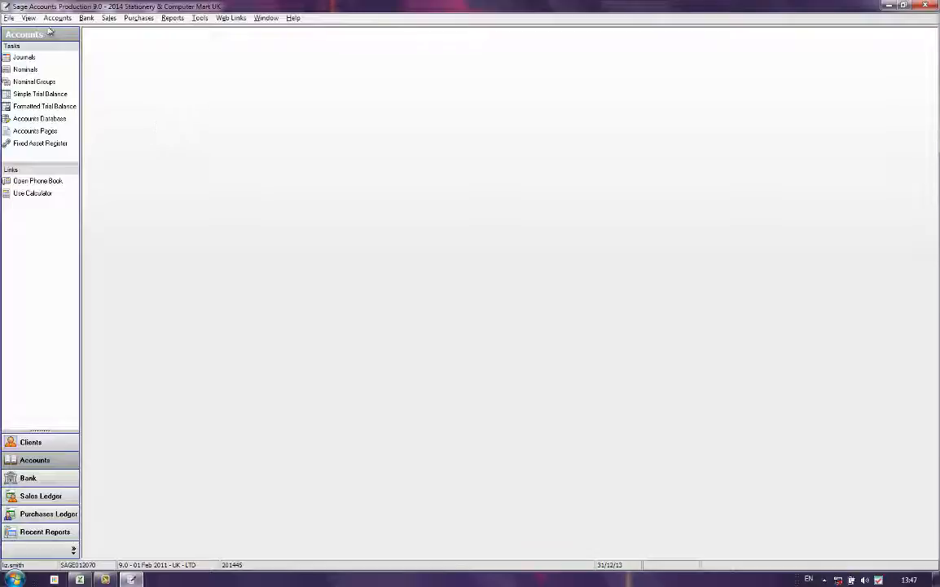
Open the Lizzie's Chocolates Limited dataset and start importing nominals from a CSV file, agreeing to delete all transactions.
left_click(31, 441)
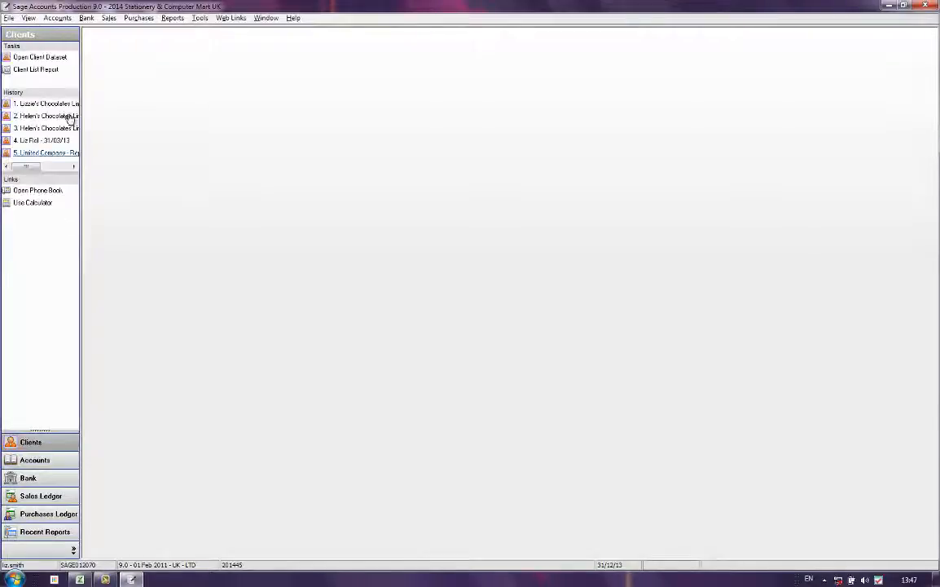
left_click(25, 103)
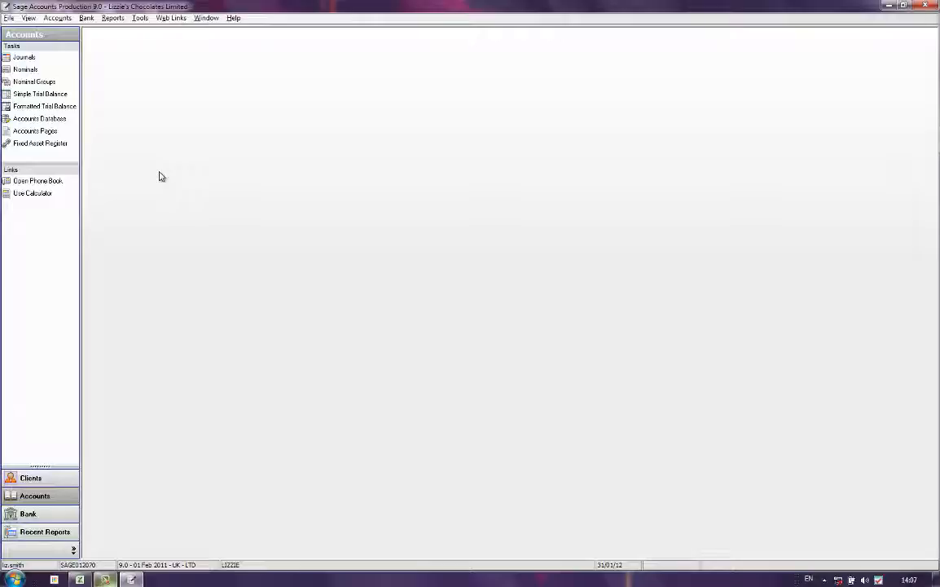
left_click(140, 19)
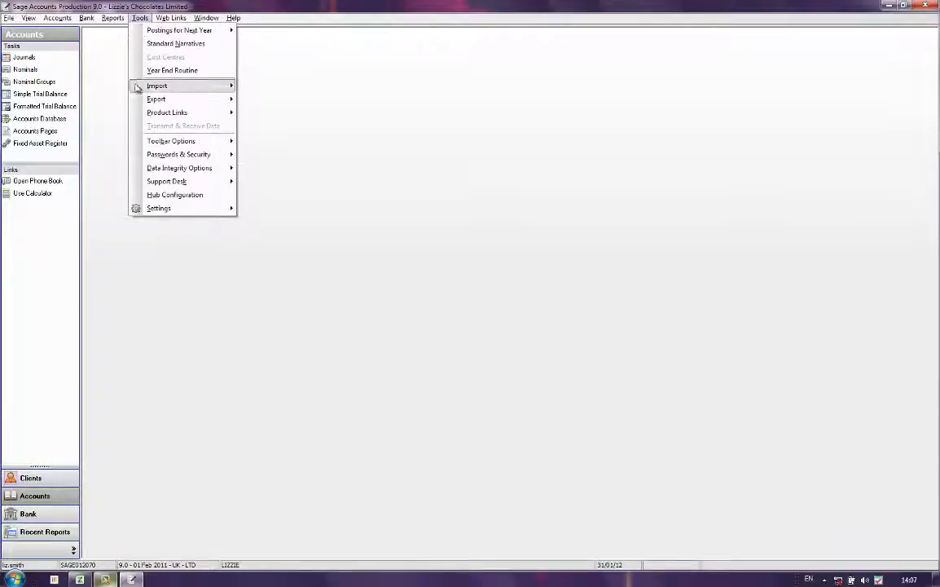
mouse_move(137, 100)
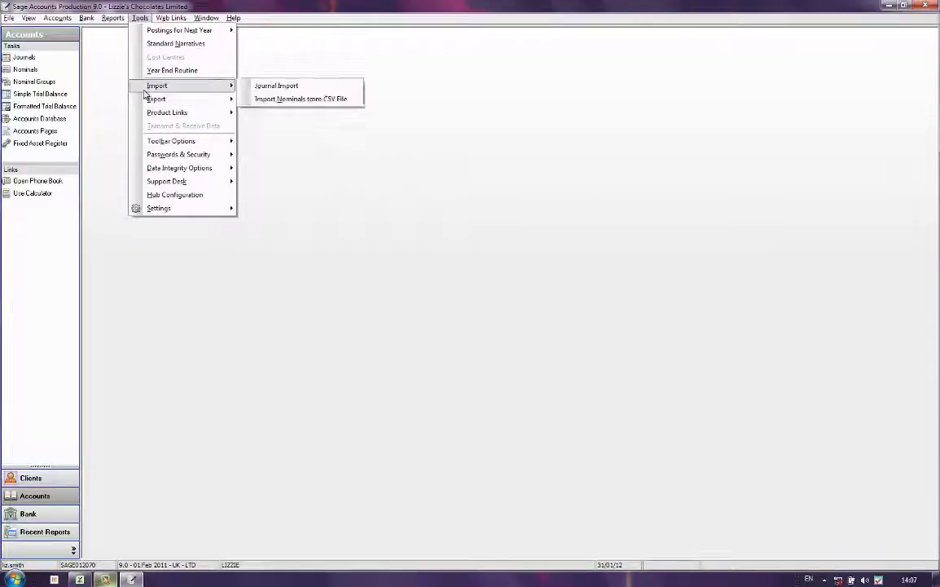
left_click(303, 100)
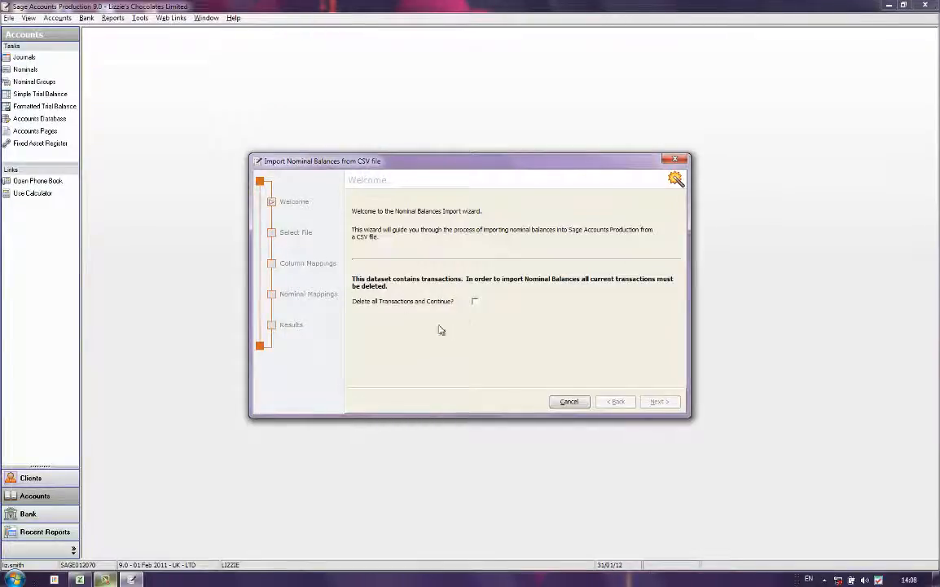
left_click(475, 302)
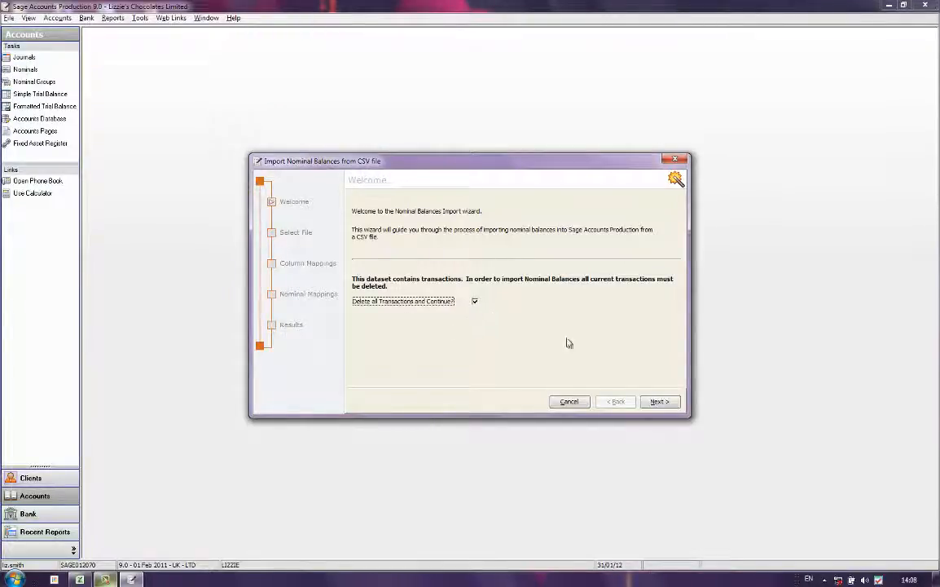
left_click(662, 401)
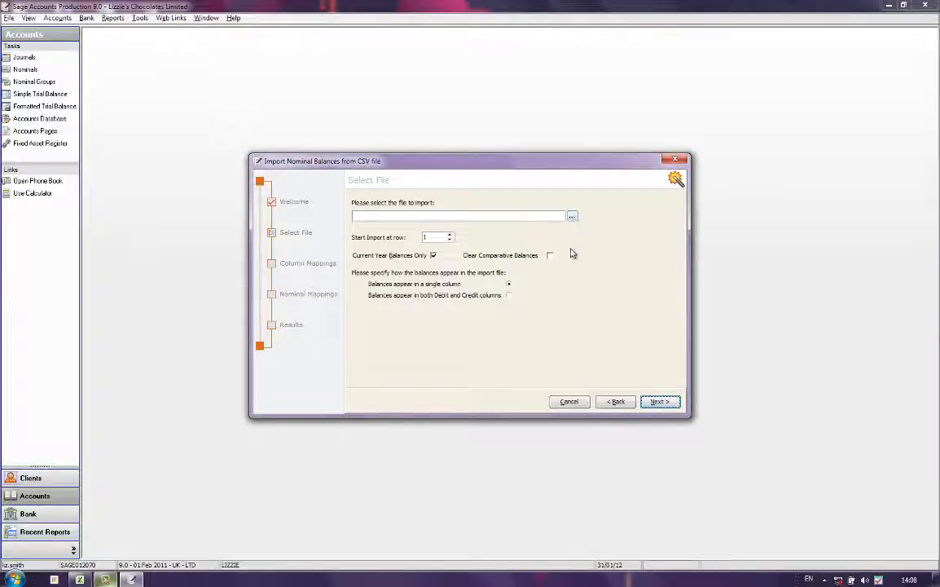
Check the layout of SampleTBv3.csv in Excel, and choose that file from the LIZROI folder as the nominal balances import file.
left_click(80, 579)
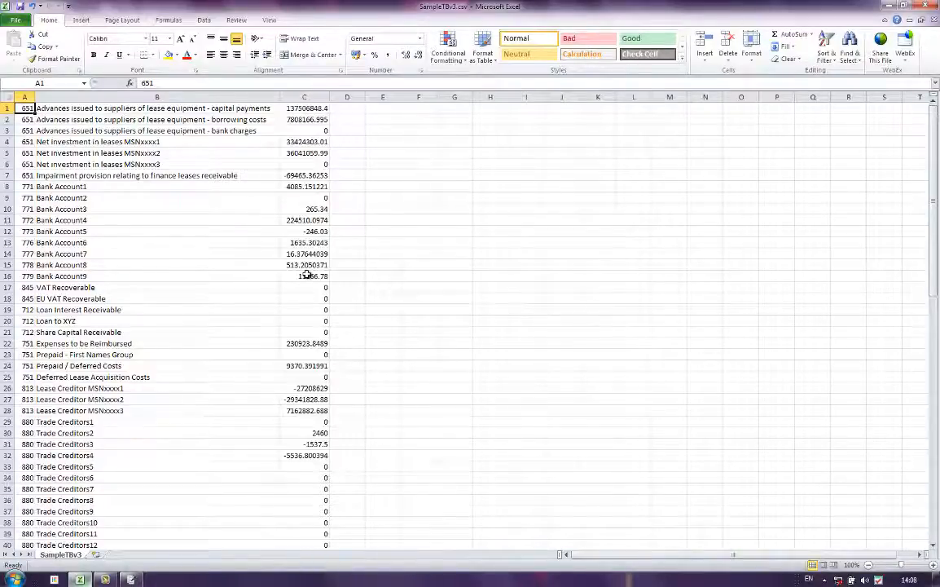
left_click(888, 6)
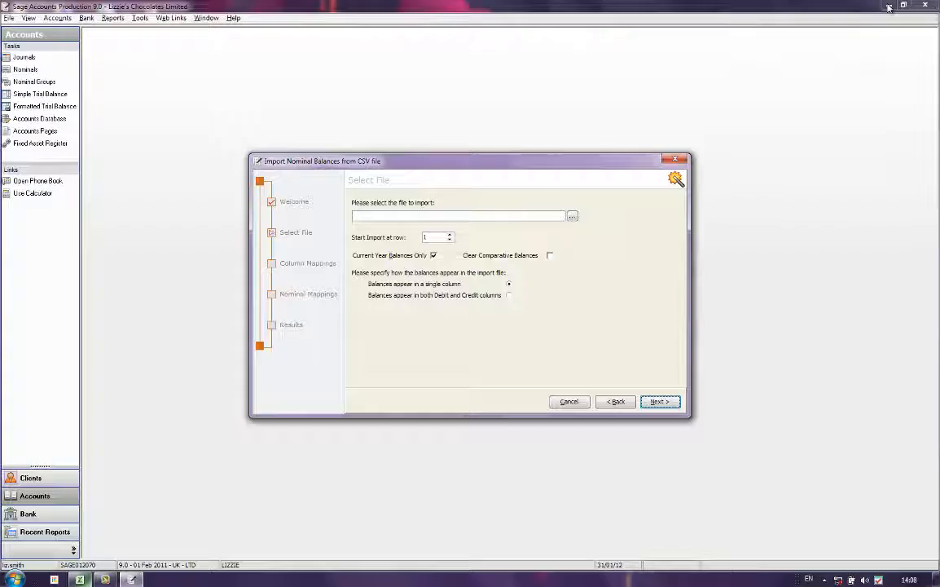
left_click(572, 216)
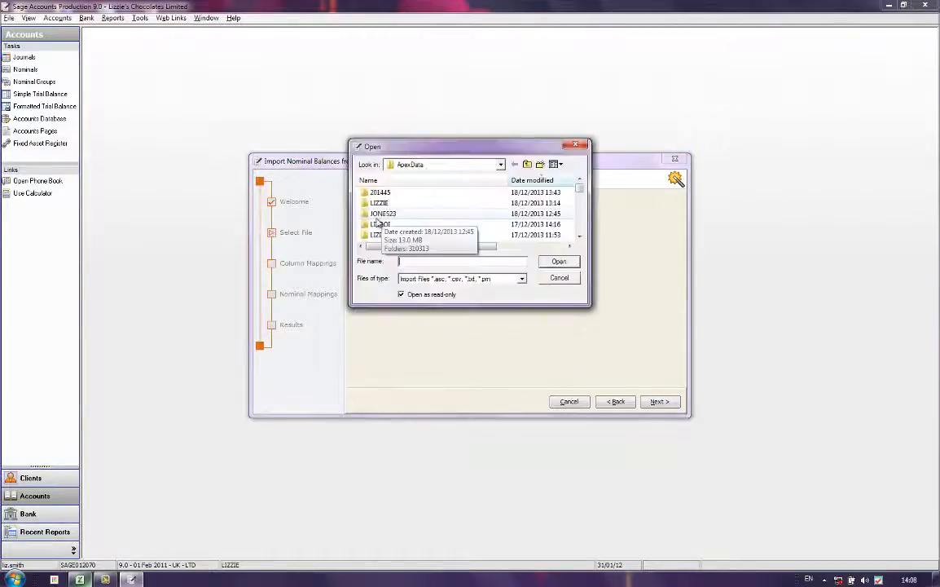
double_click(381, 224)
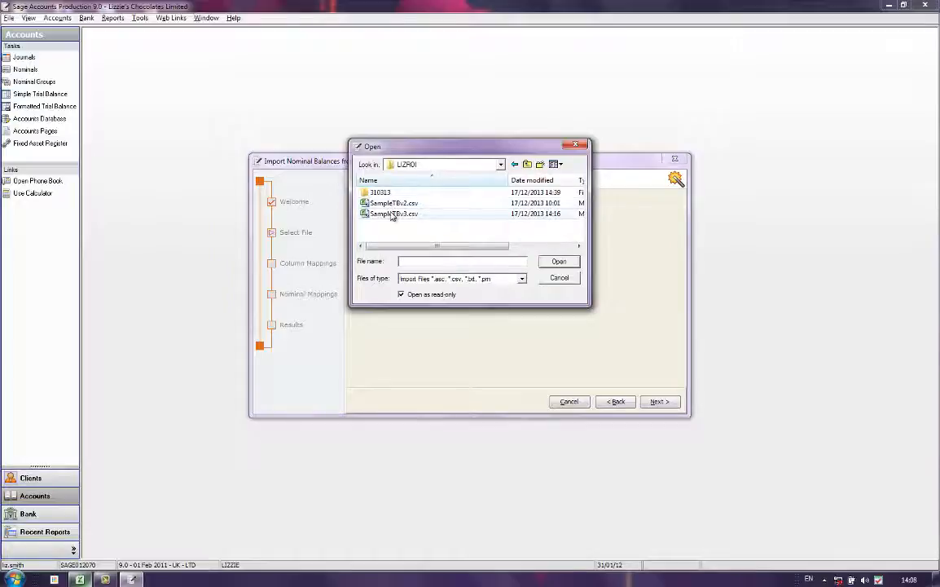
double_click(395, 214)
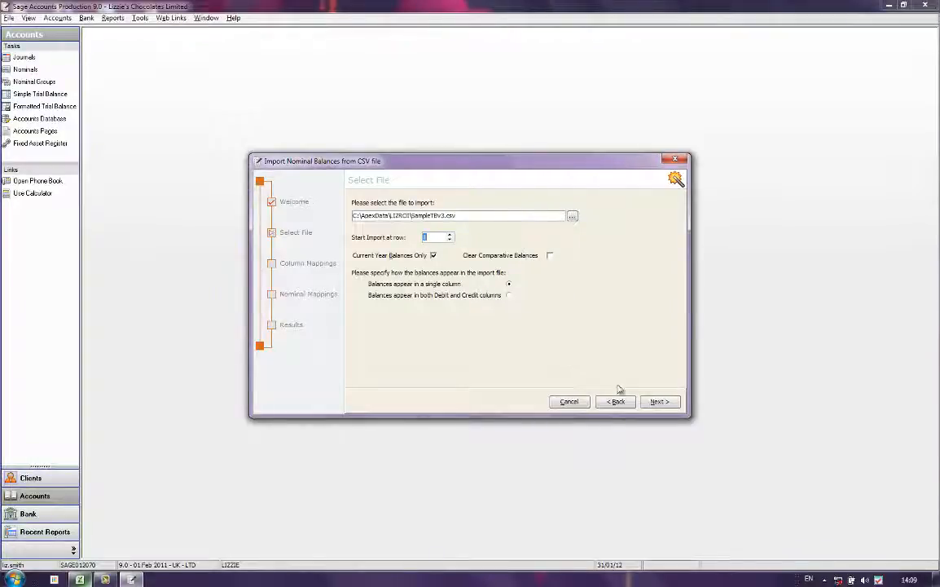
left_click(658, 402)
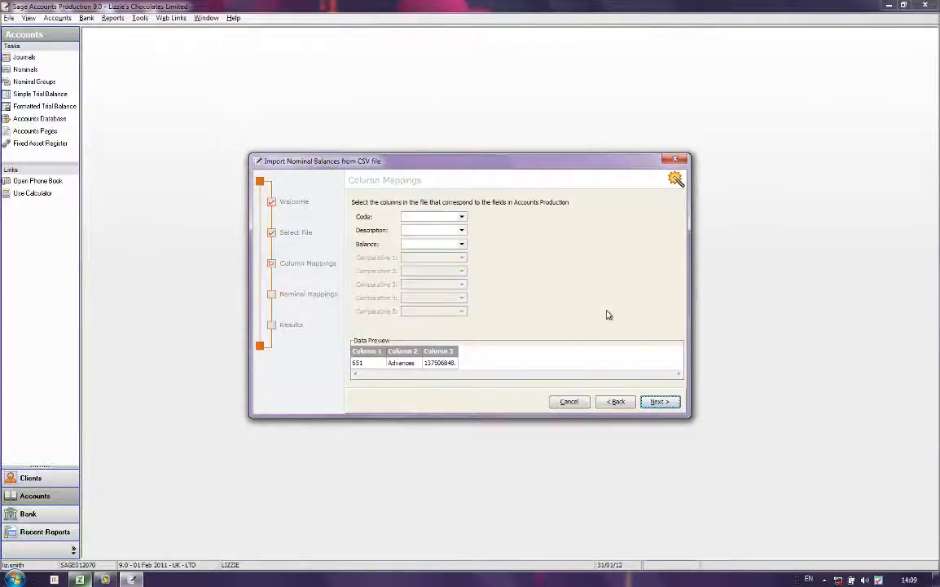
Map the import file's Column 1 to Code, Column 2 to Description and Column 3 to Balance, and proceed to the nominal mappings.
left_click(461, 219)
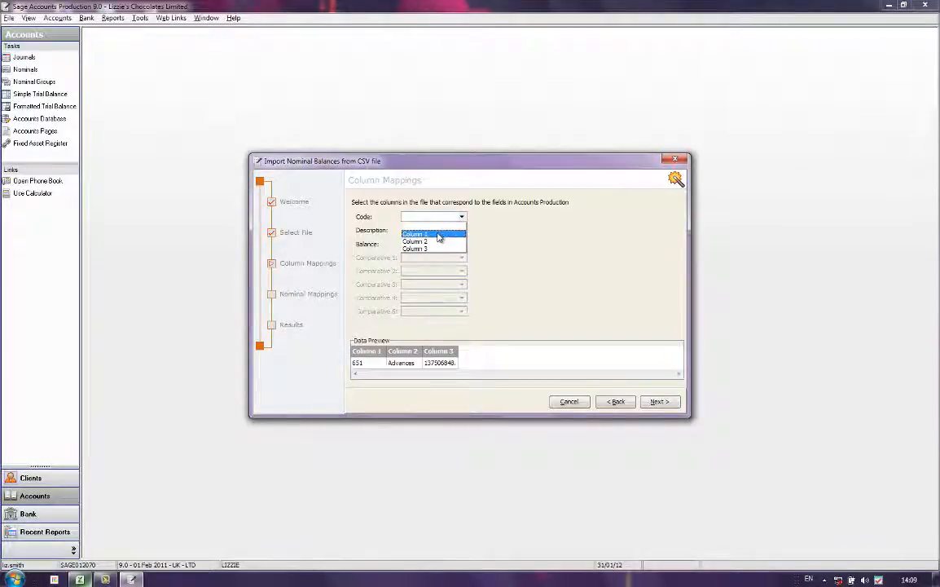
left_click(438, 235)
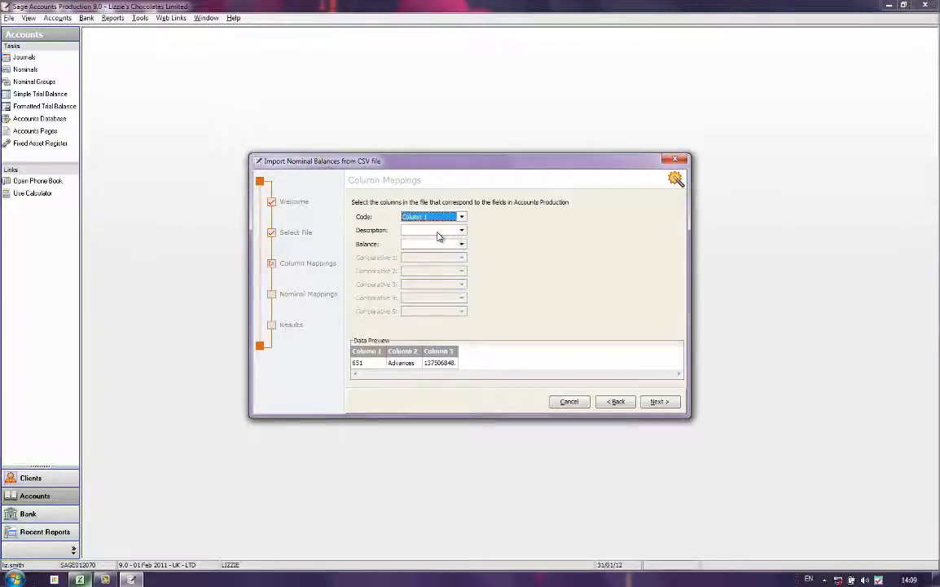
left_click(461, 231)
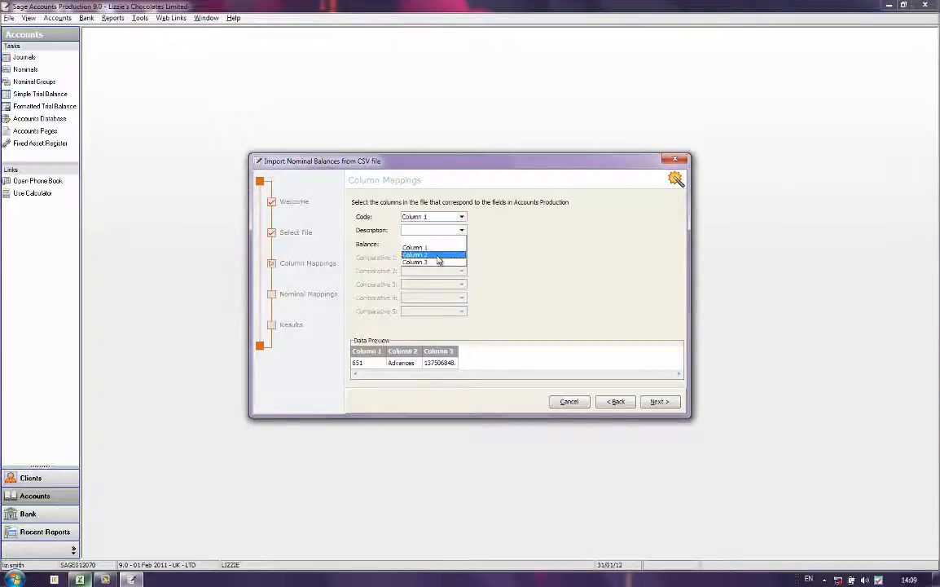
left_click(436, 260)
left_click(461, 244)
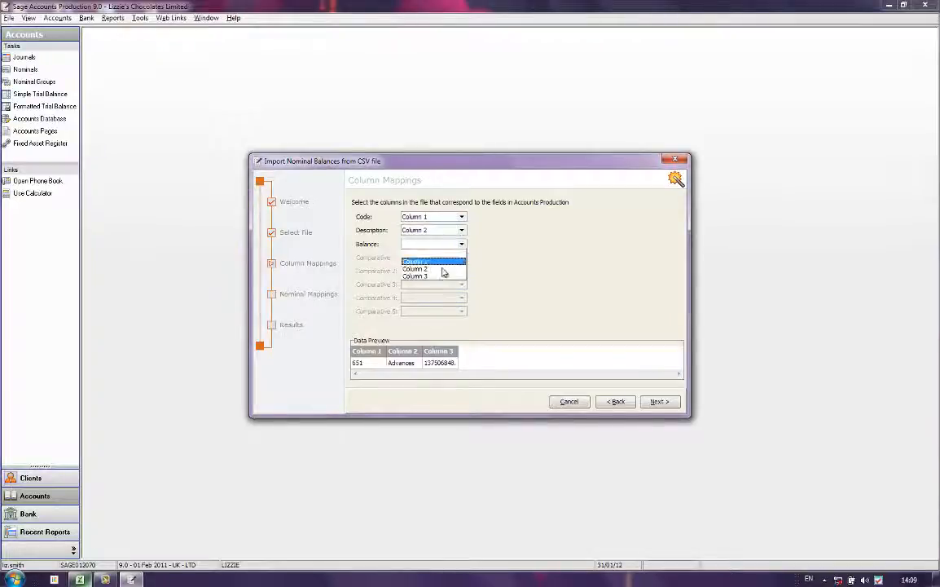
left_click(441, 279)
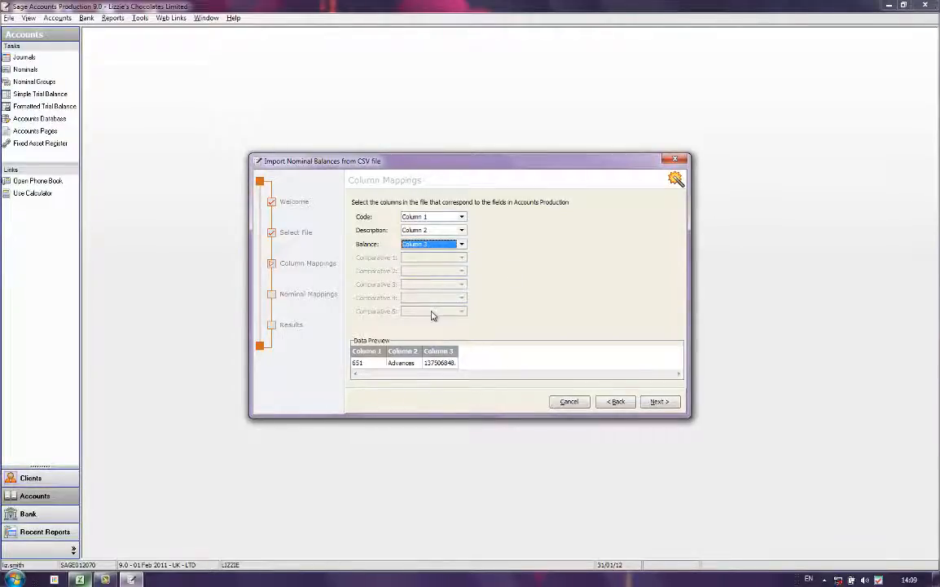
left_click(662, 402)
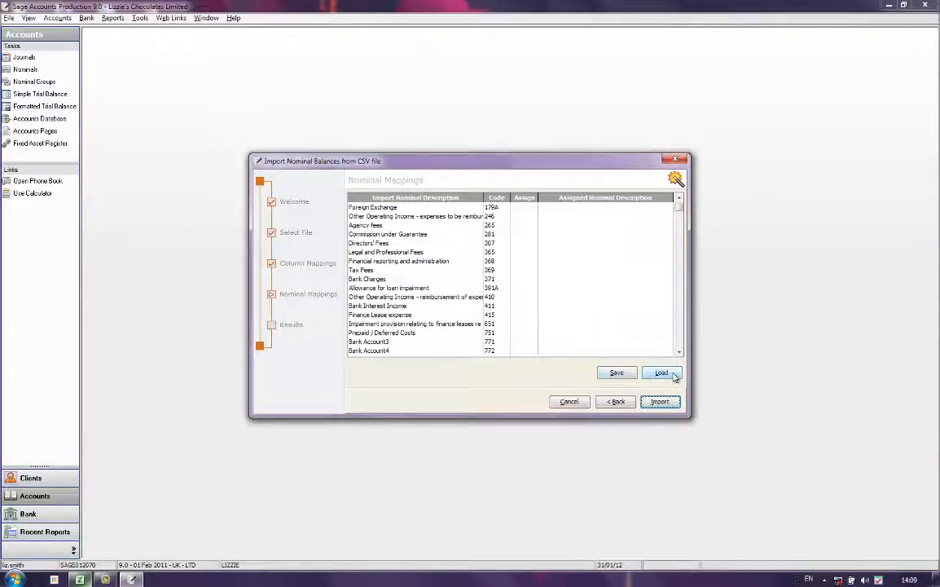
Load the saved nominal mapping RoI.map from the 310313 folder of LIZROI, and close the wizard without importing.
left_click(662, 373)
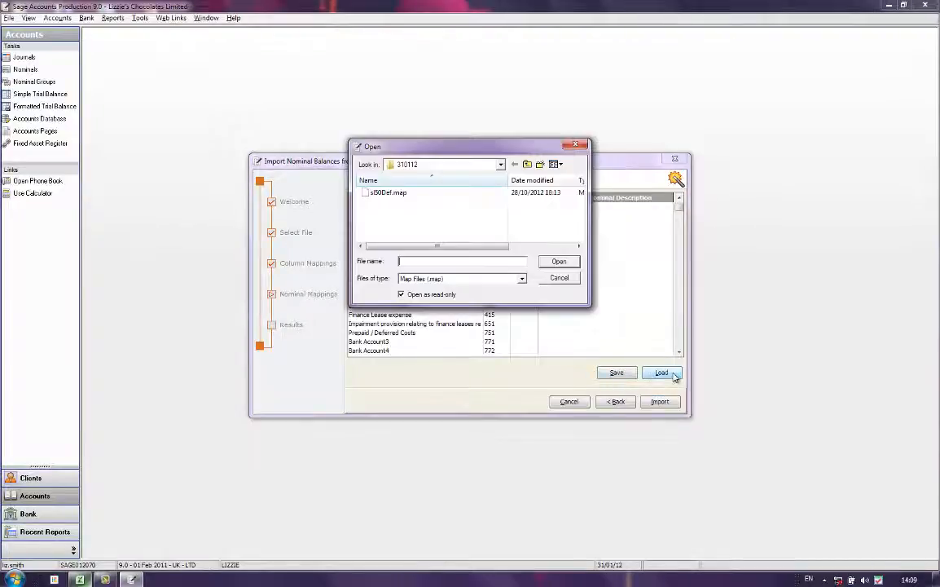
left_click(501, 165)
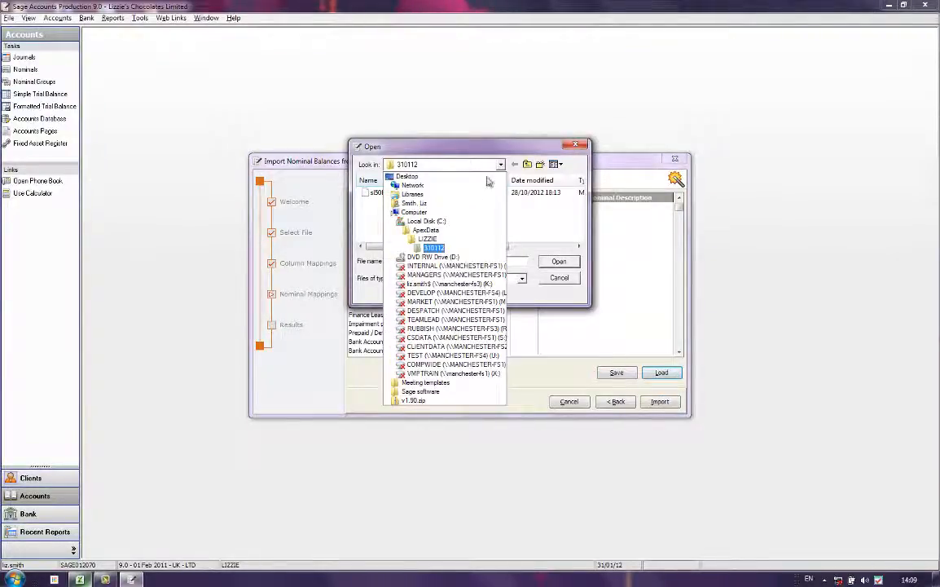
left_click(425, 230)
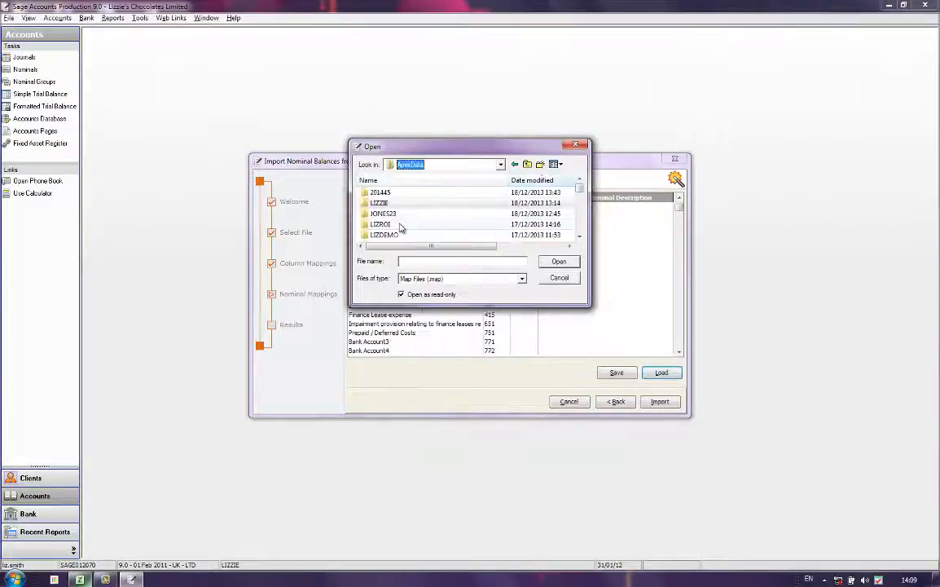
double_click(398, 224)
double_click(394, 196)
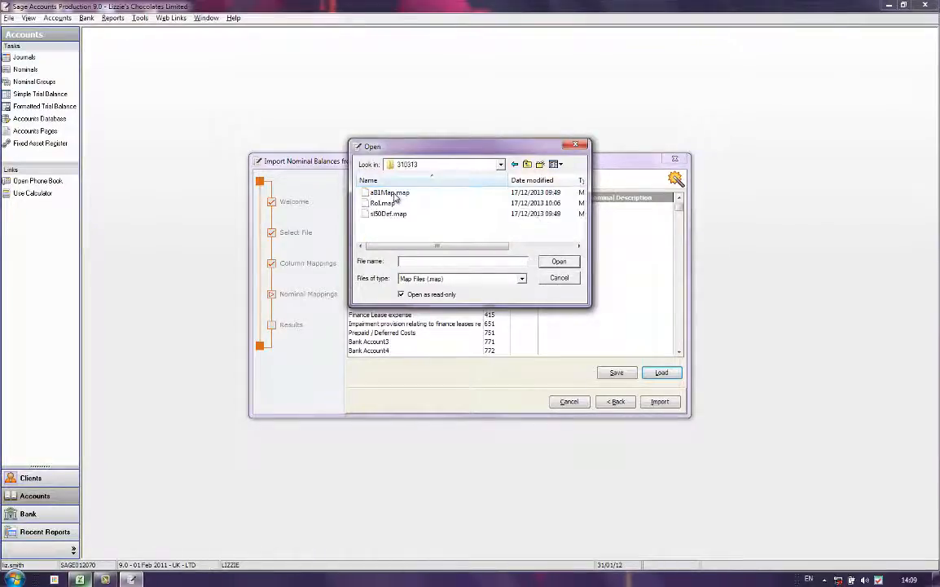
double_click(396, 203)
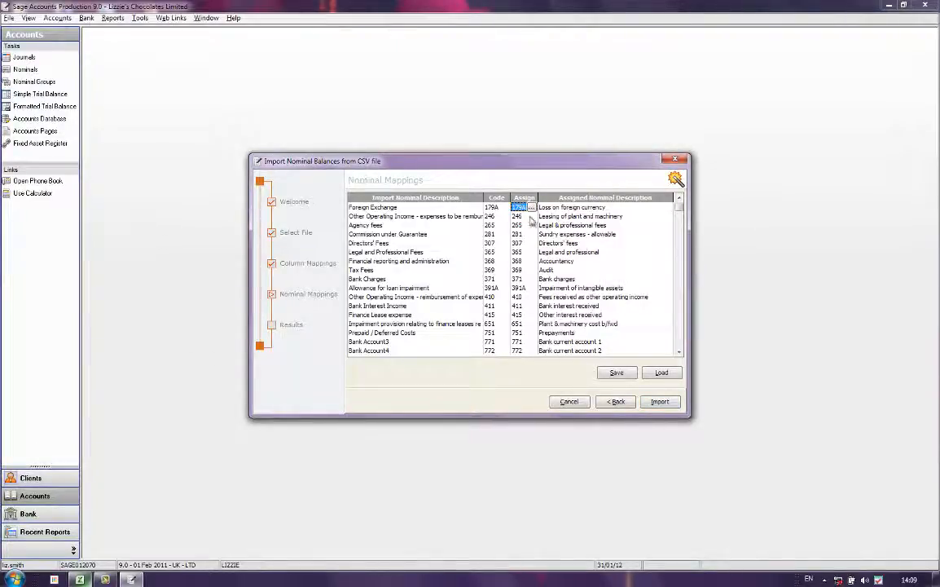
left_click(671, 159)
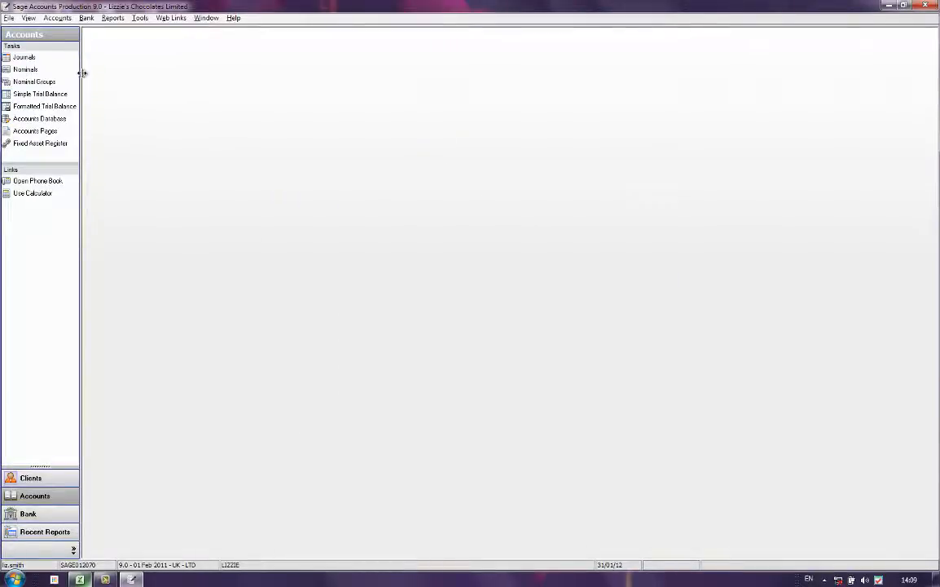
View the journals posted in the Lizzie's Chocolates Limited dataset and close the list.
left_click(23, 58)
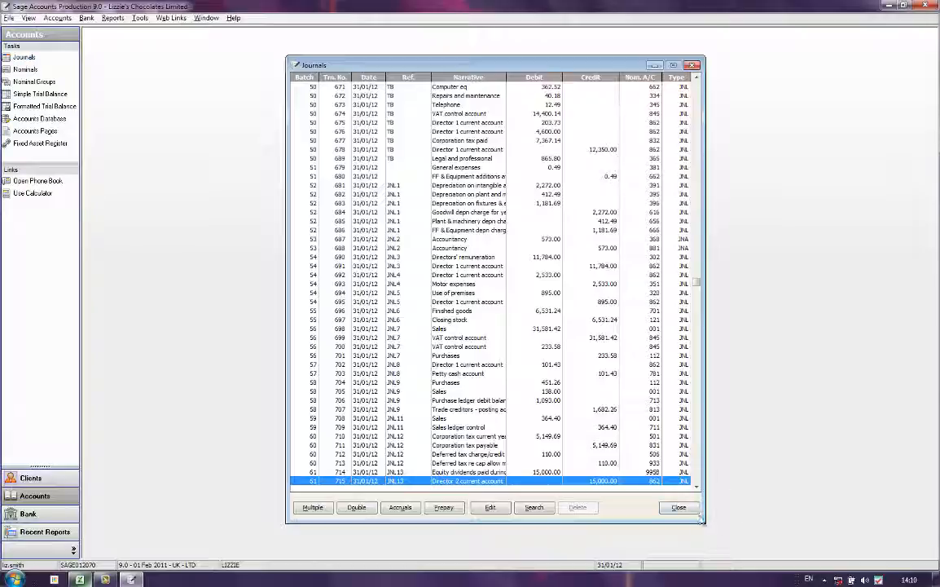
left_click(678, 507)
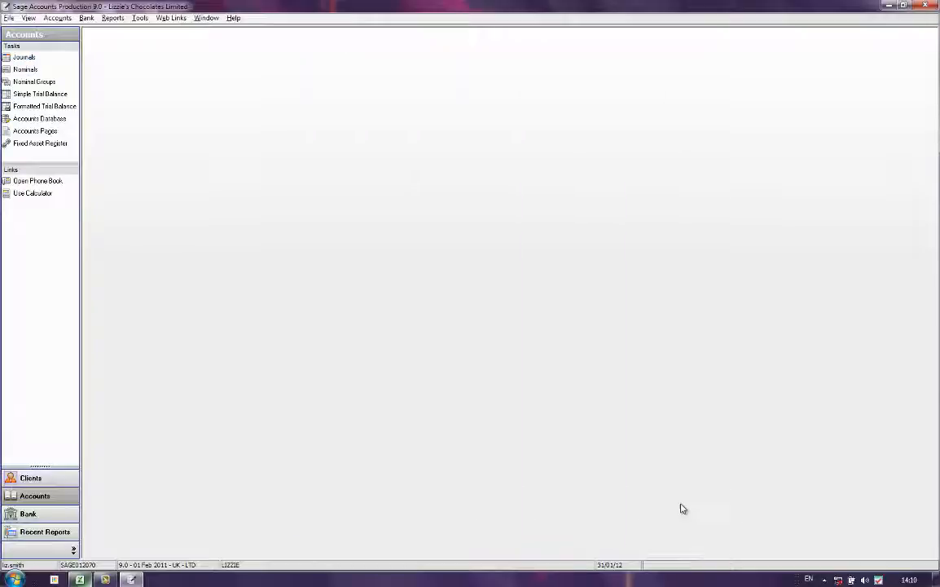
Review the accounts database's reporting options for company status, accounts options and dates, showing and hiding the non-relevant database lines along the way.
left_click(20, 120)
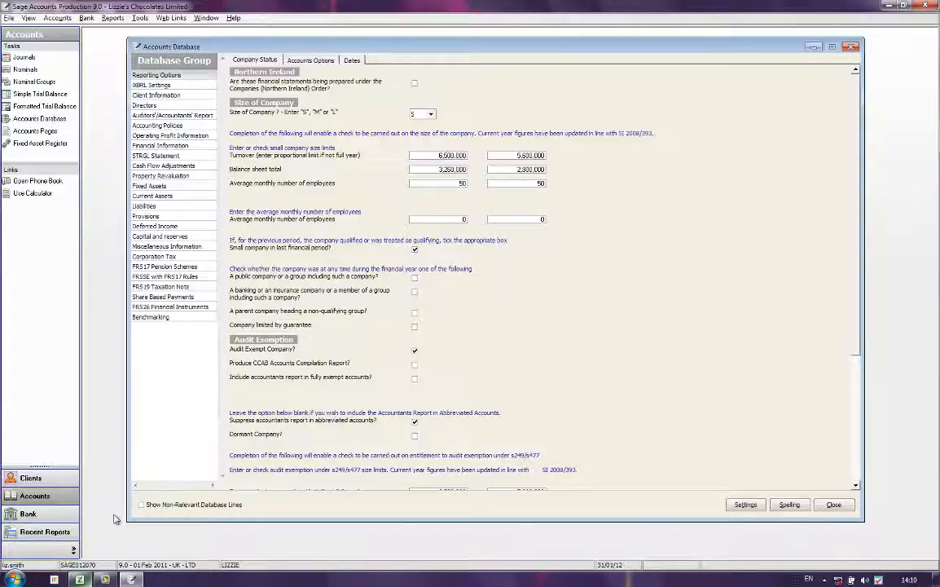
left_click(142, 506)
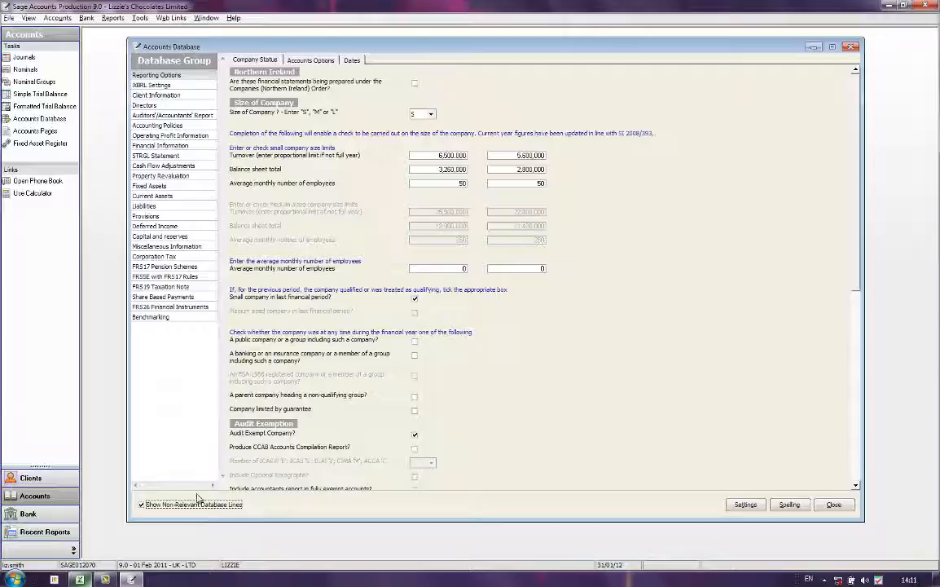
left_click(141, 504)
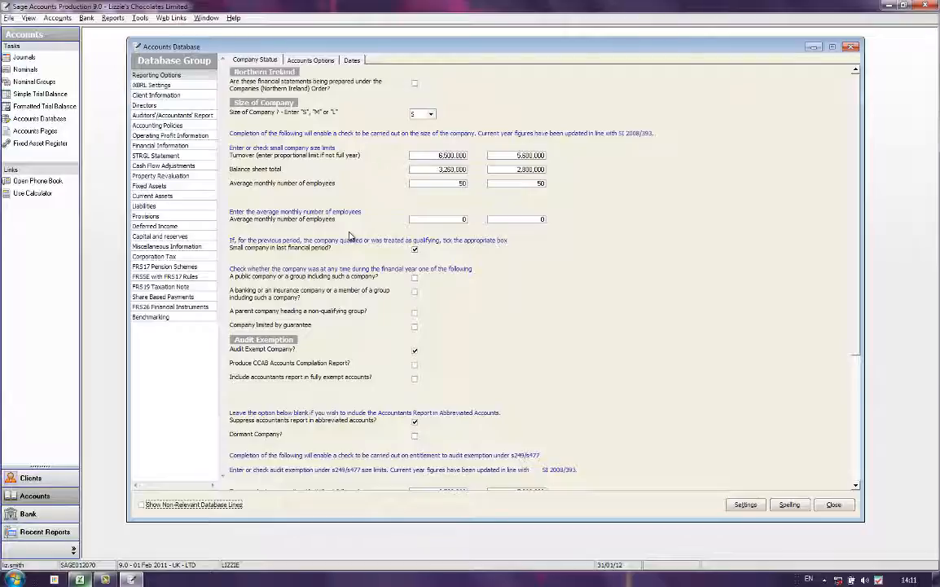
left_click(310, 62)
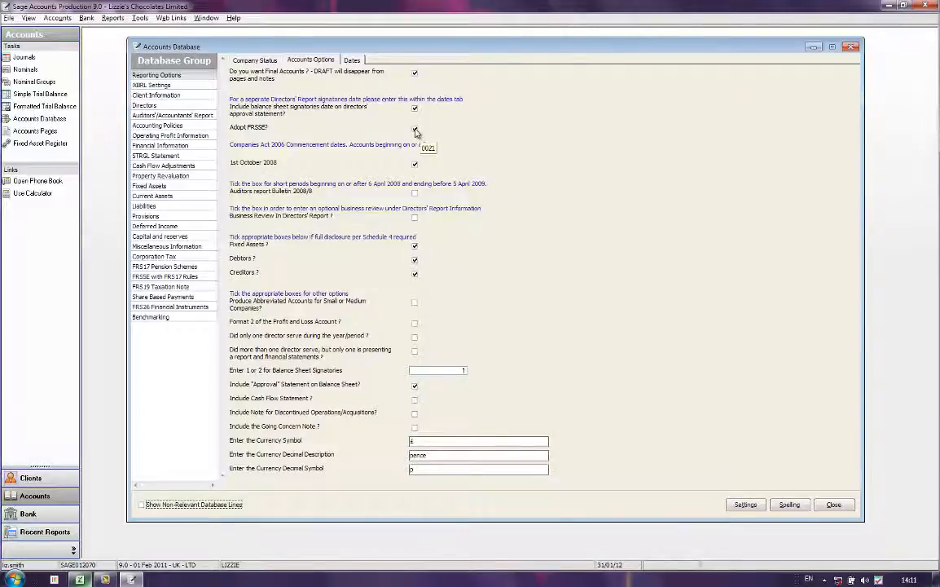
left_click(352, 60)
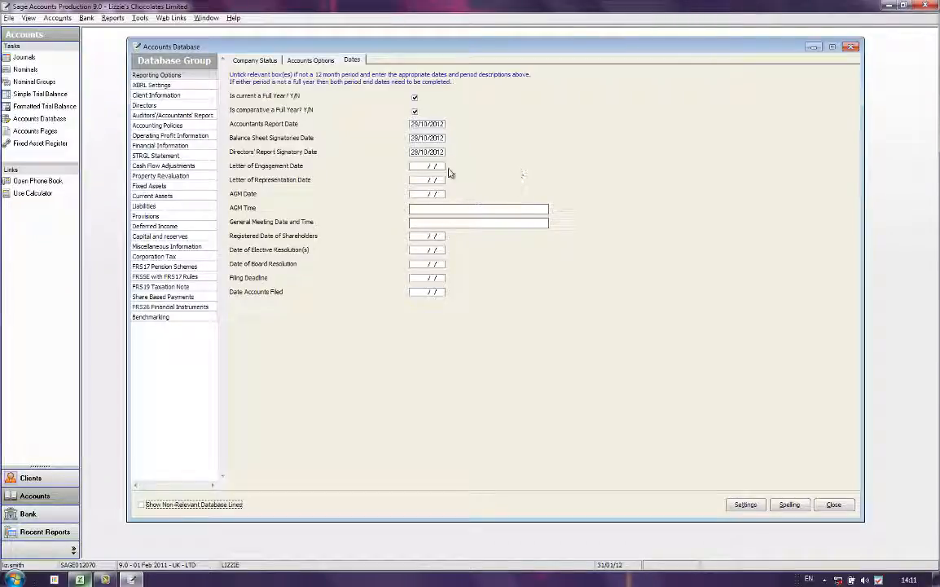
Review the accounts database's iXBRL settings for company information, accounting policies and notes.
left_click(155, 84)
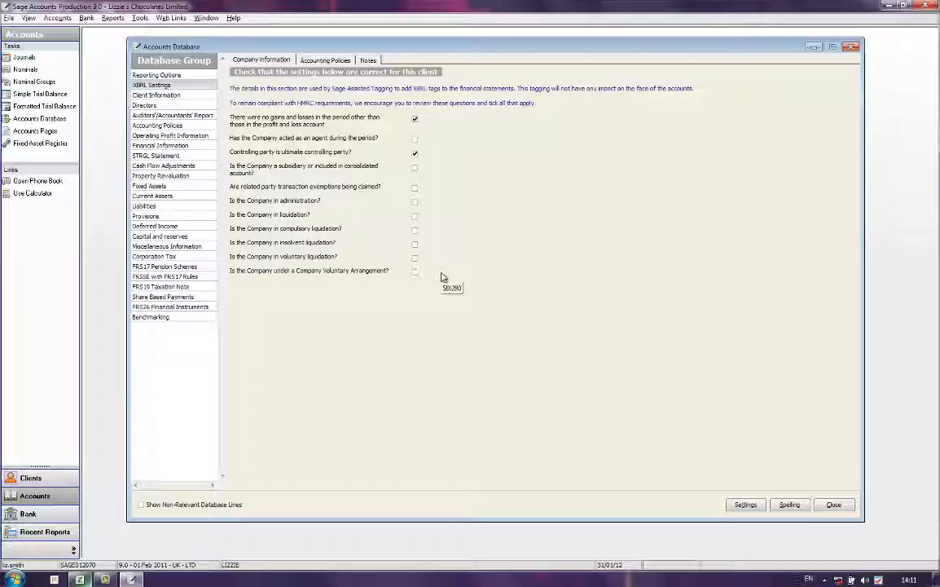
left_click(325, 61)
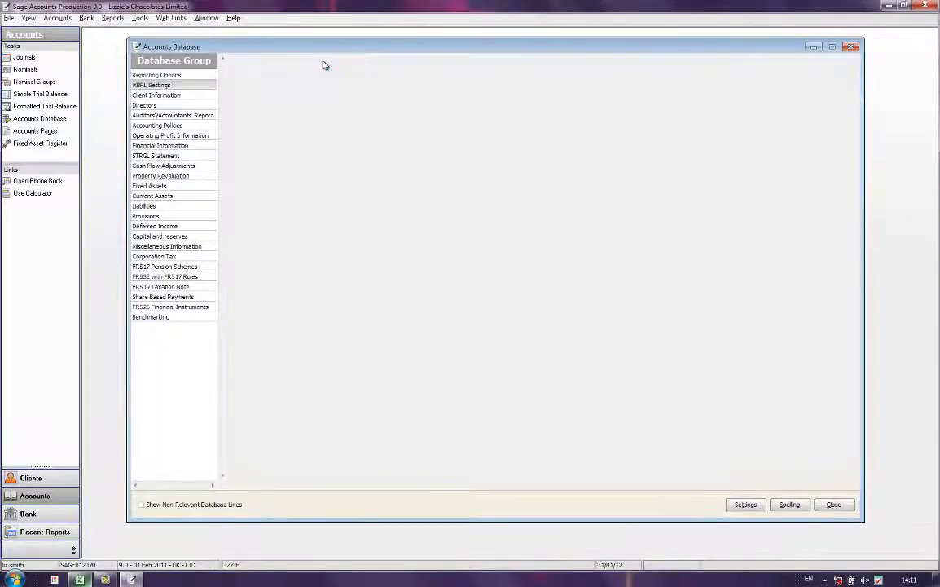
left_click(369, 60)
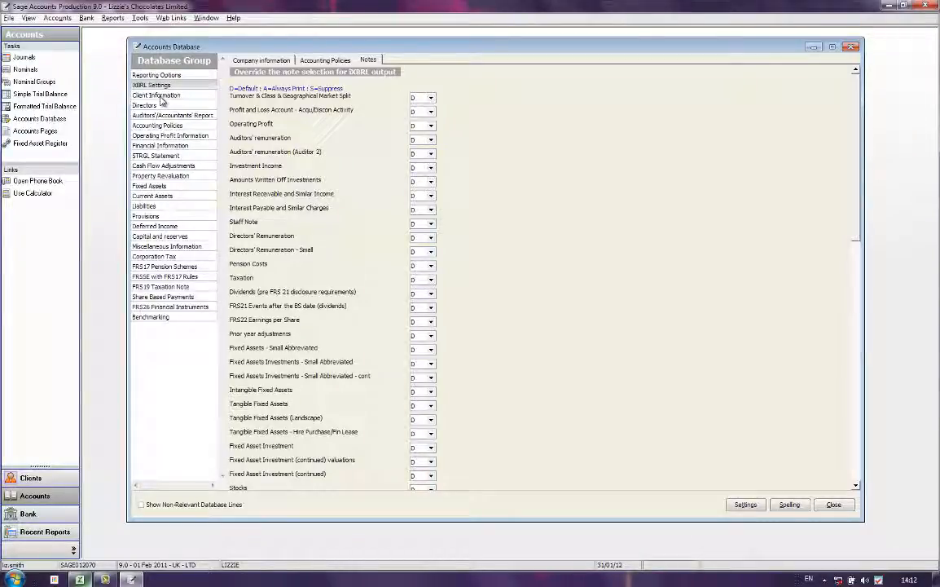
Review the accounts database's client business address, company registration, directors, directors' report and accounting policies details, and close the database.
left_click(160, 95)
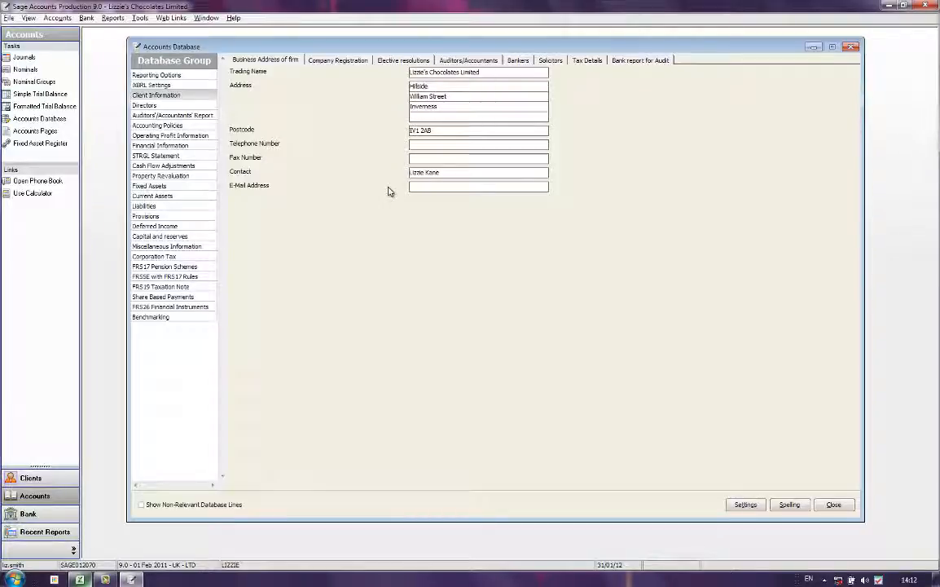
left_click(348, 63)
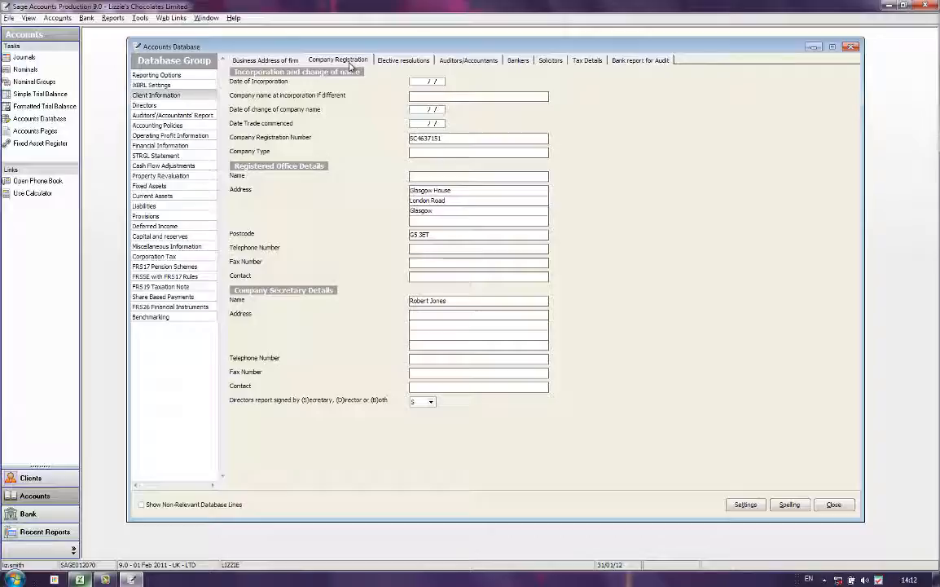
left_click(169, 106)
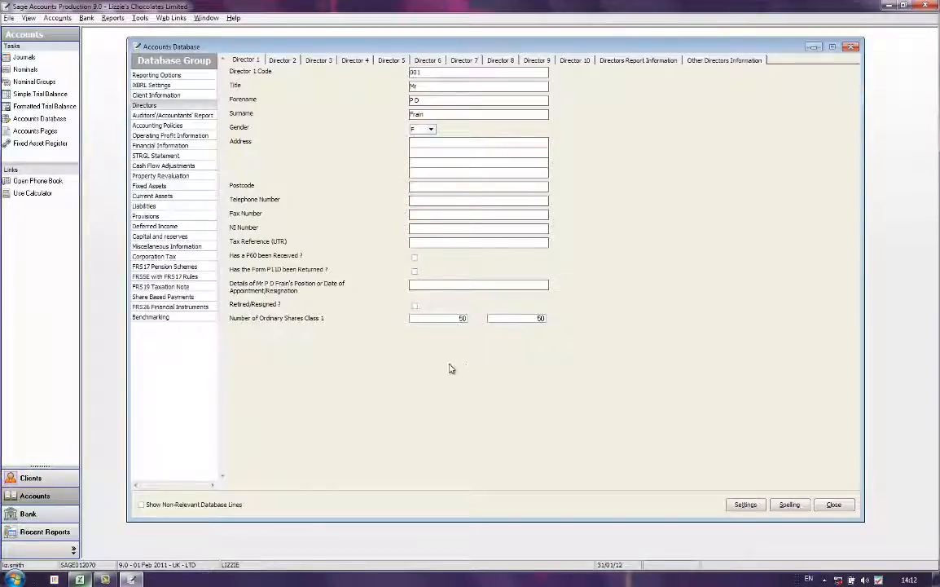
left_click(650, 61)
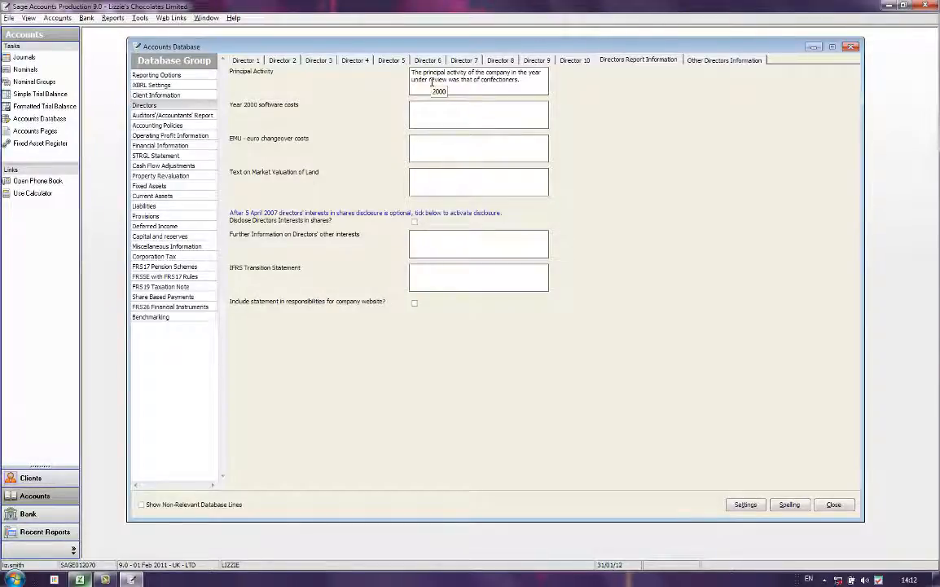
left_click(186, 126)
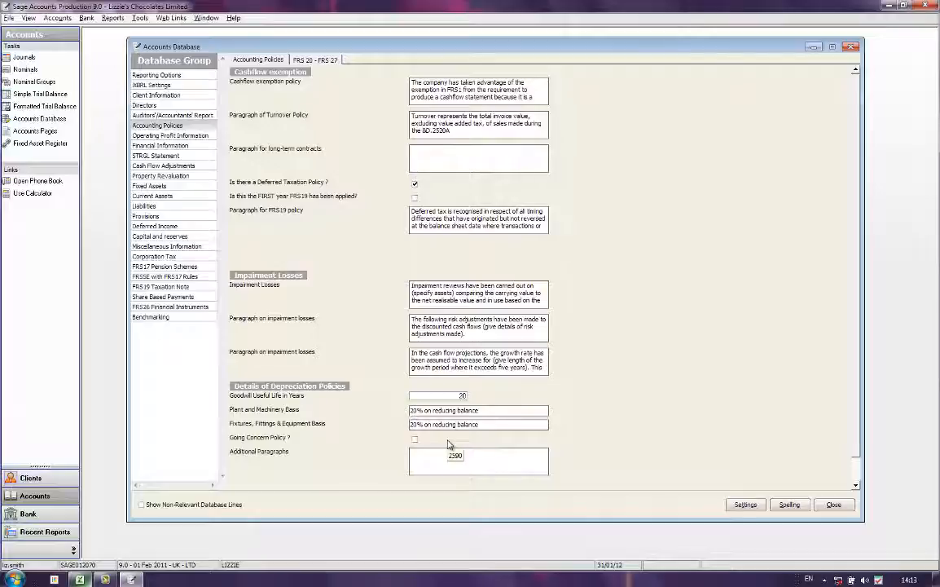
left_click(834, 505)
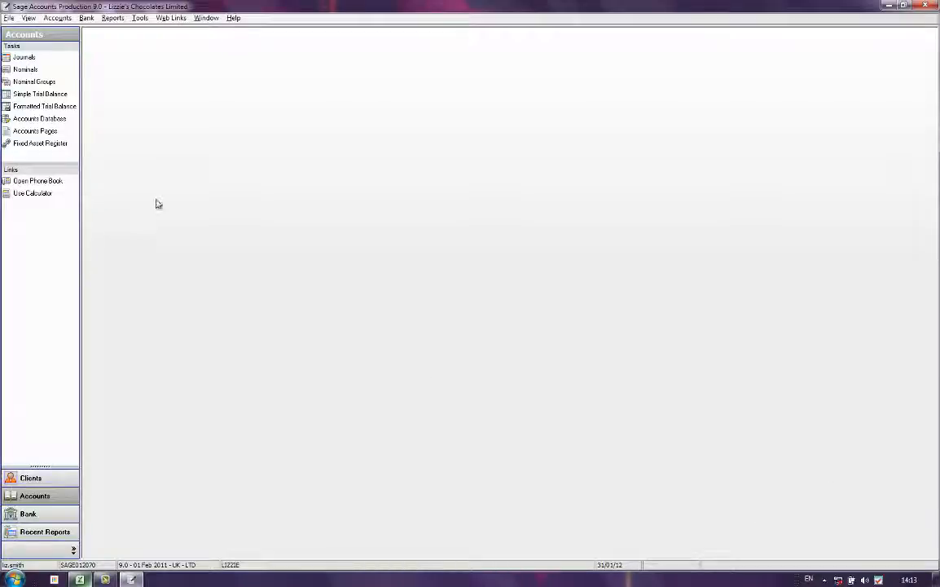
Open the print selections of the accounts pages and compare the iXBRL Members Accounts entries with Members' Accounts - including combined trading.
left_click(27, 135)
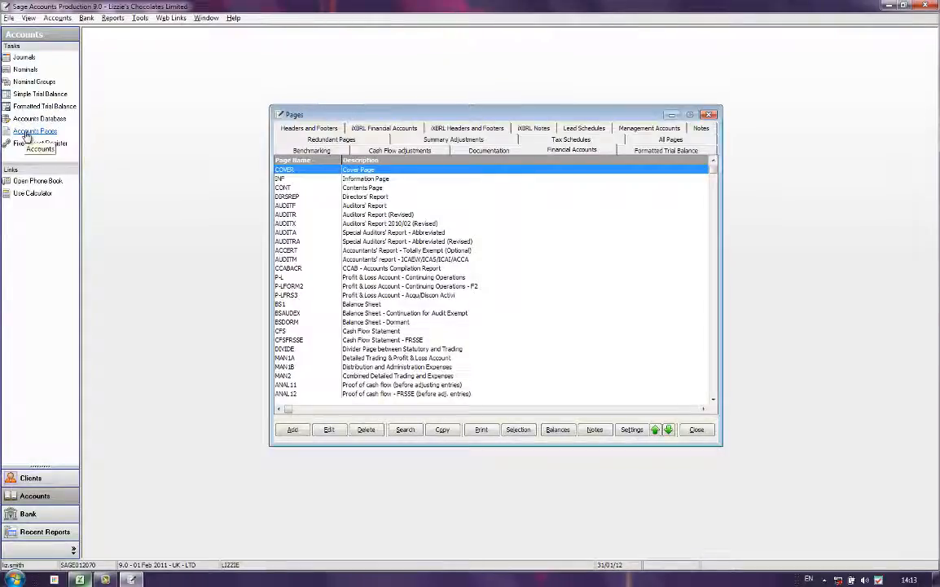
left_click(518, 431)
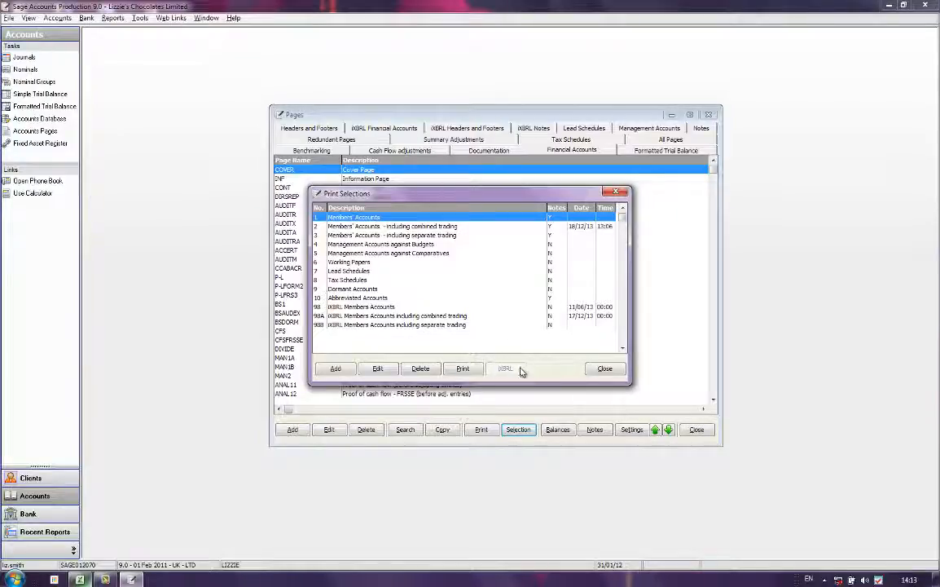
left_click(359, 315)
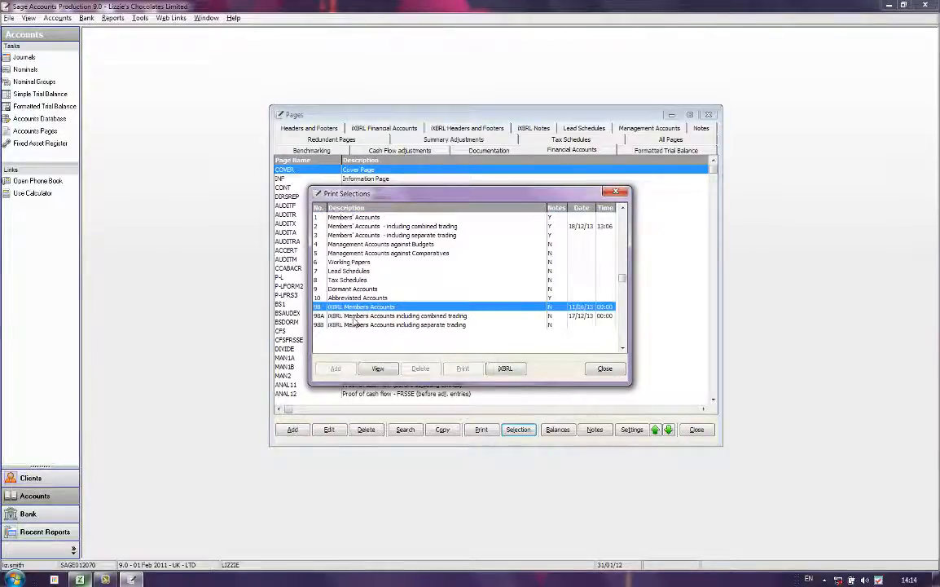
left_click(381, 326)
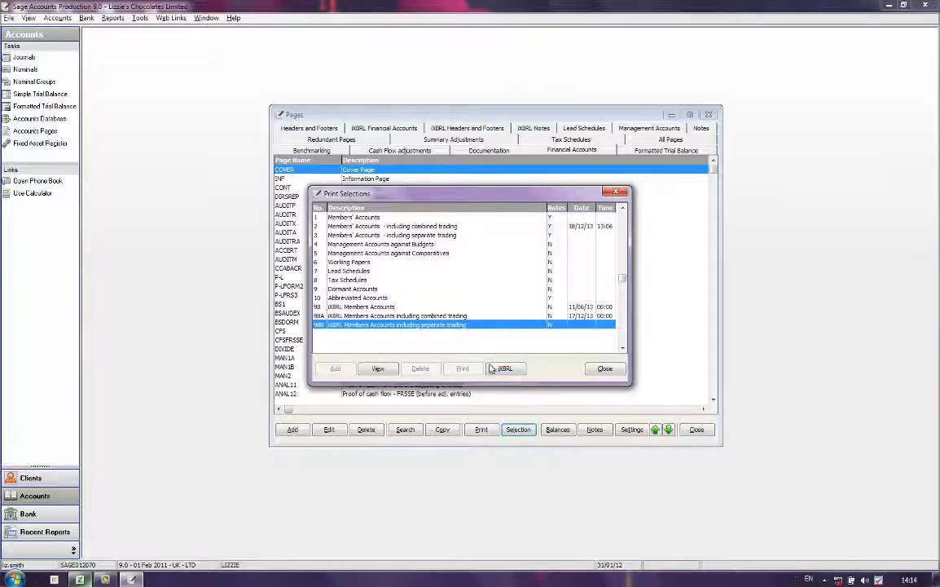
left_click(397, 227)
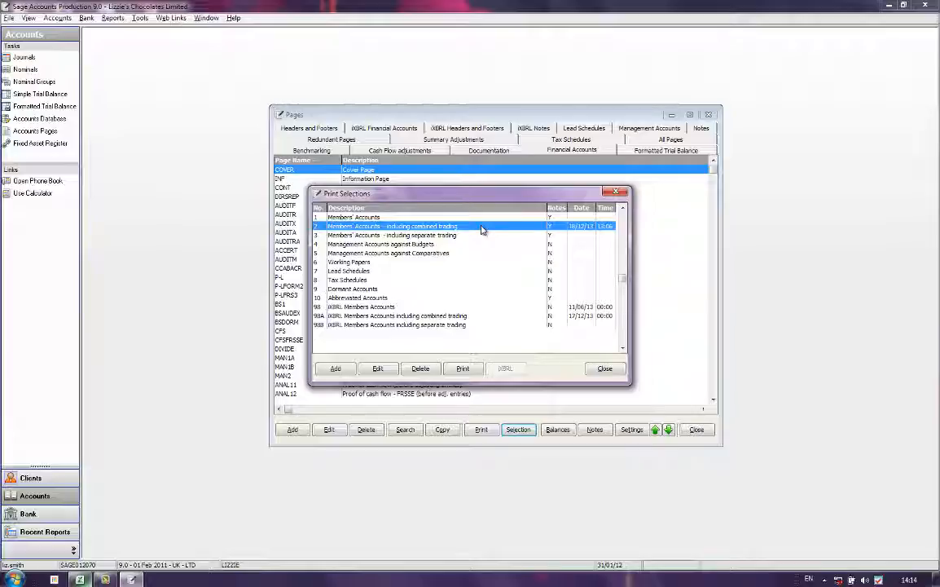
left_click(467, 317)
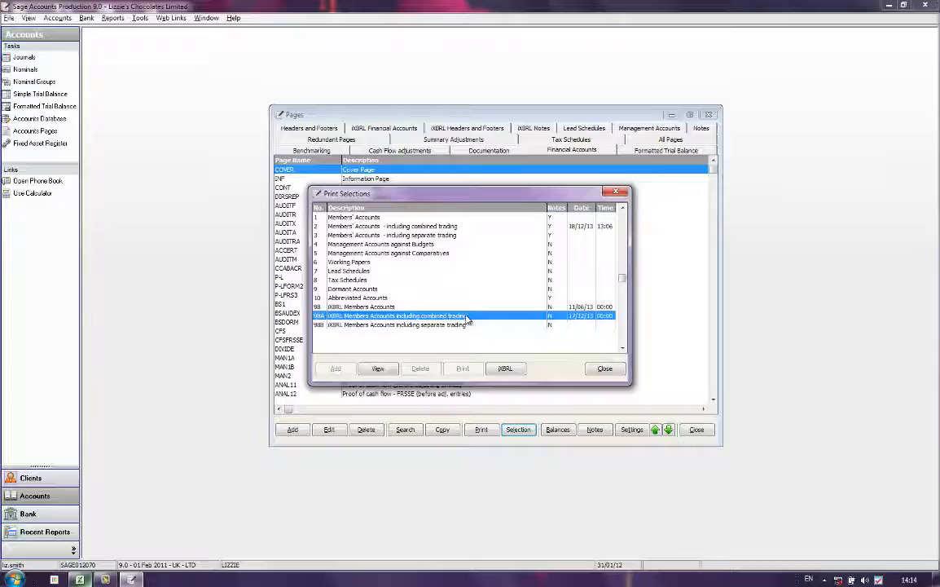
Preview Members' Accounts - including combined trading with pages and notes, checking the Microsoft Word export and email destination options on the way.
left_click(430, 228)
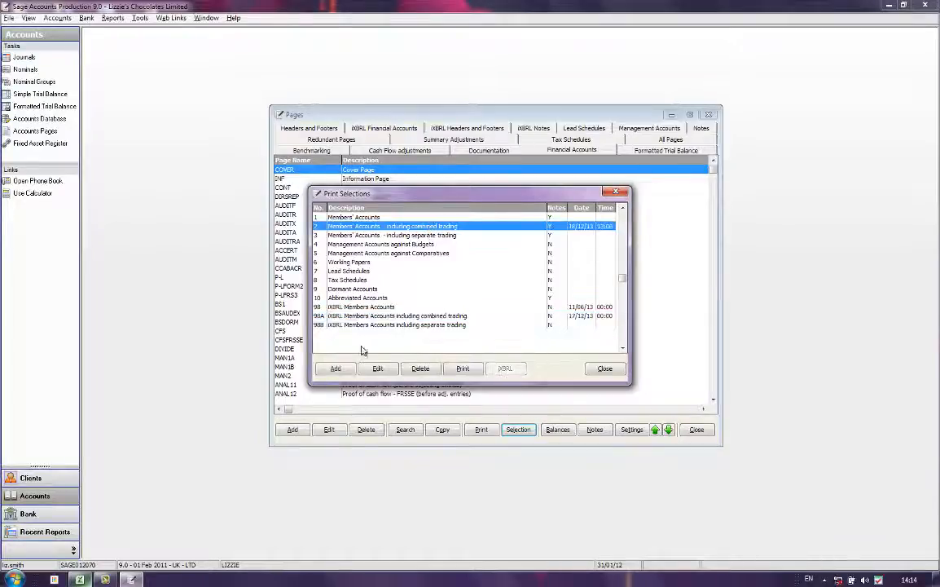
left_click(463, 369)
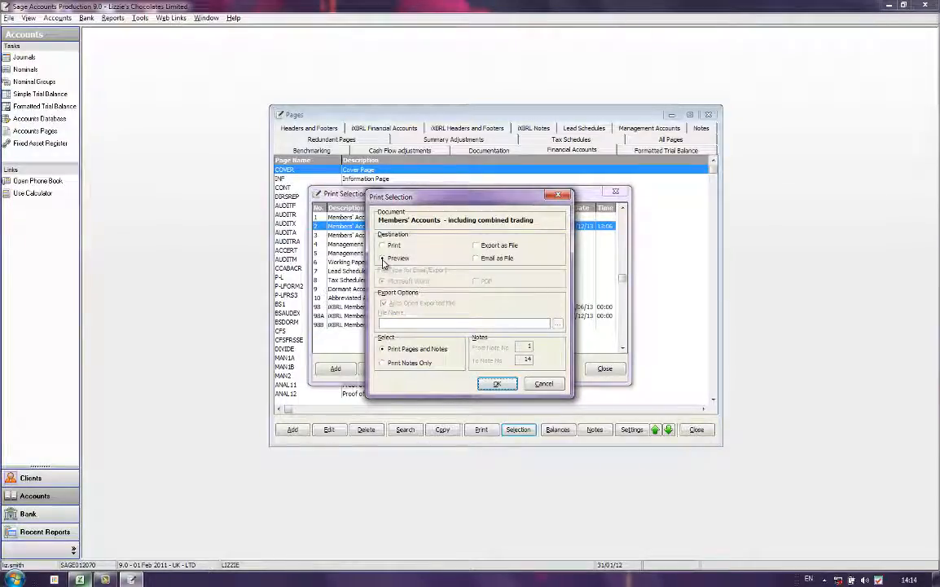
left_click(476, 246)
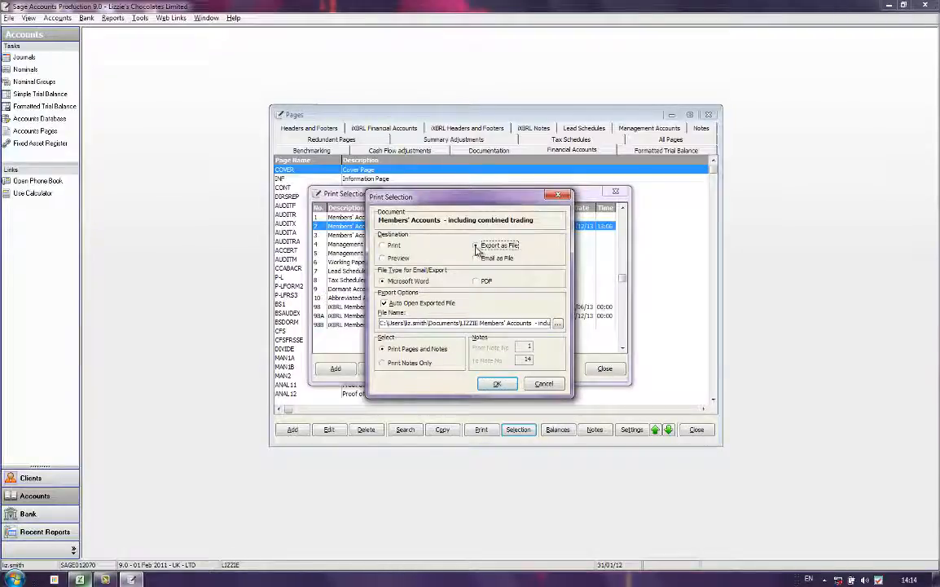
left_click(383, 282)
left_click(477, 259)
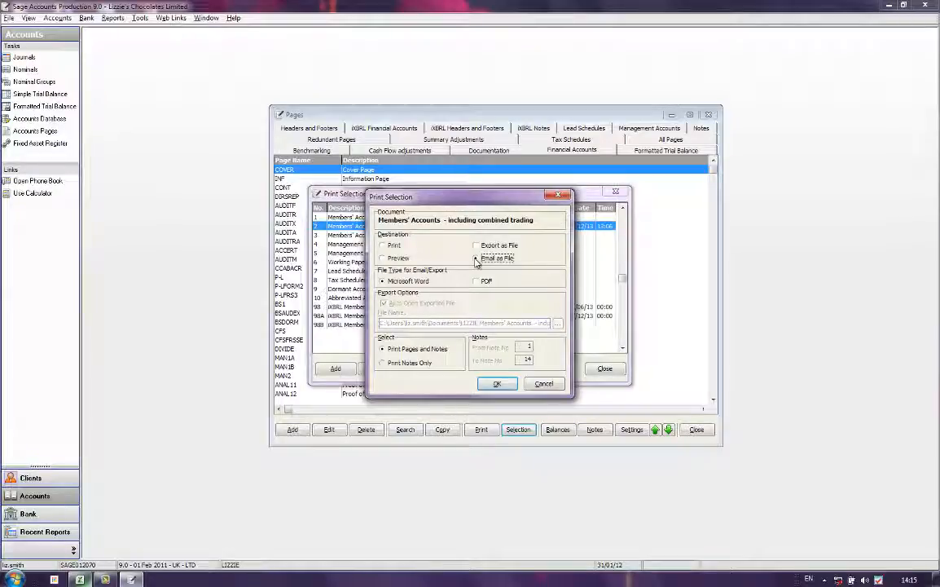
left_click(385, 257)
left_click(500, 383)
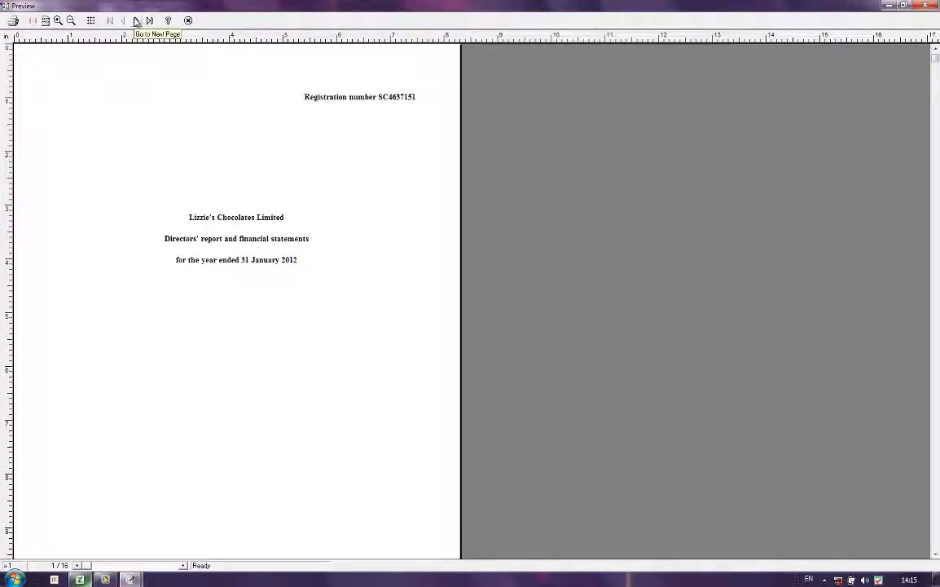
Page through the previewed accounts from company information to the last page of the detailed trading account, and close the preview and its print options.
left_click(136, 20)
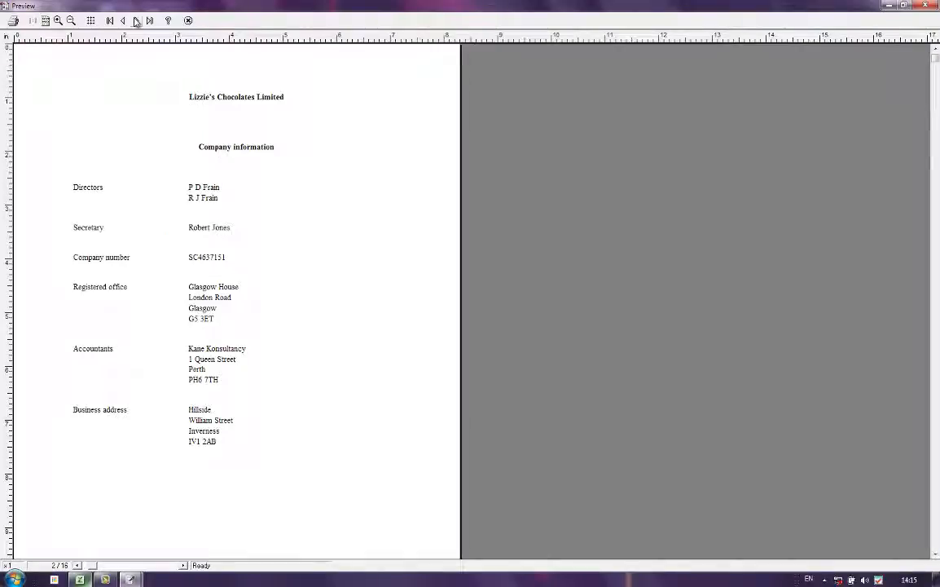
left_click(136, 20)
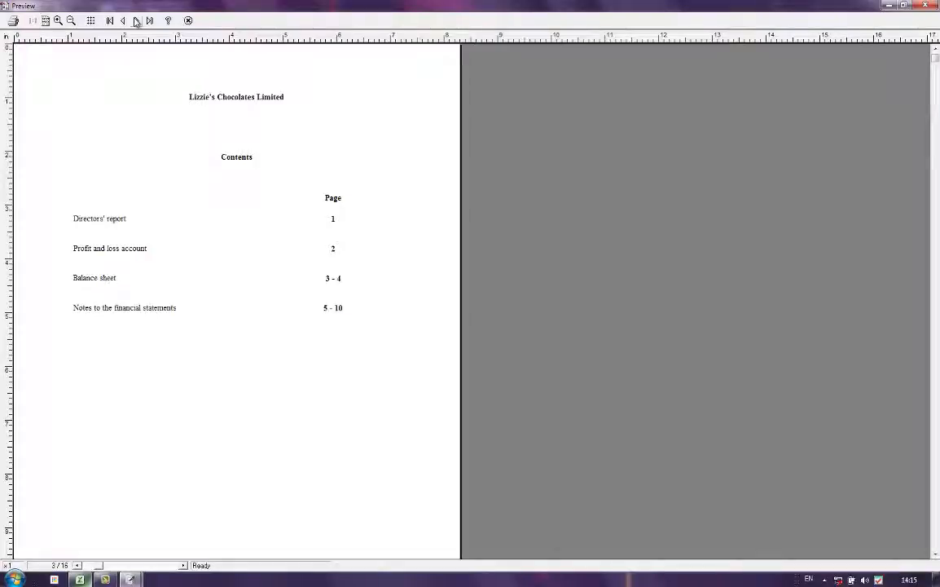
left_click(136, 20)
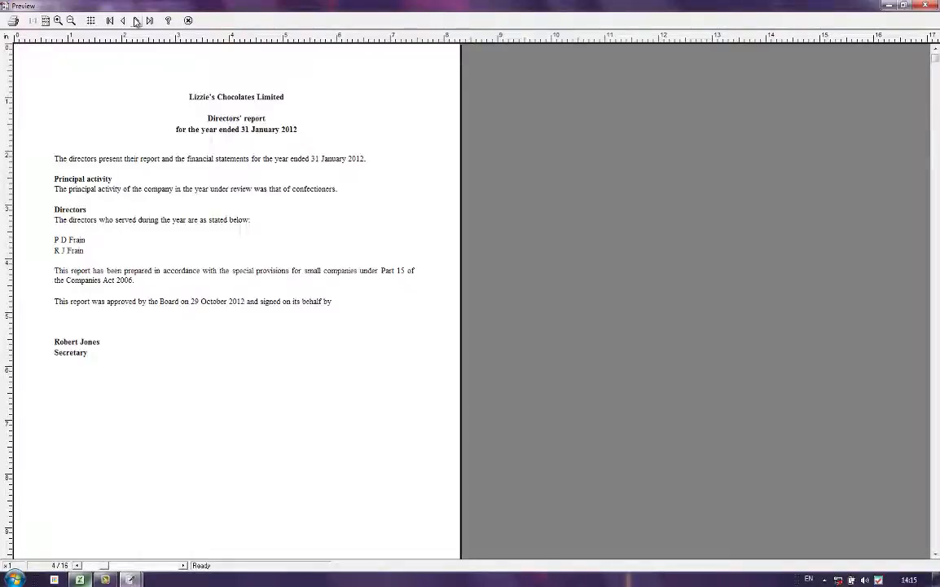
left_click(136, 21)
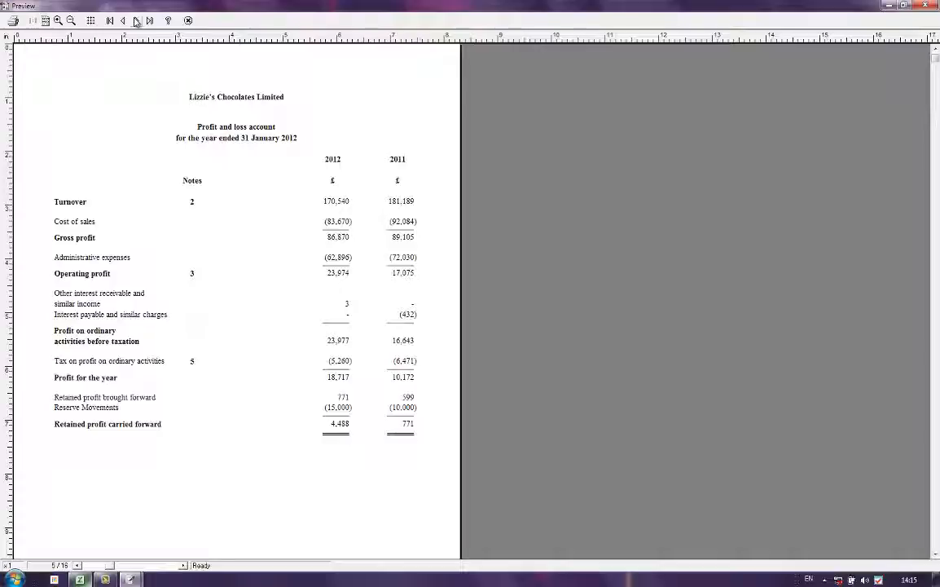
left_click(137, 20)
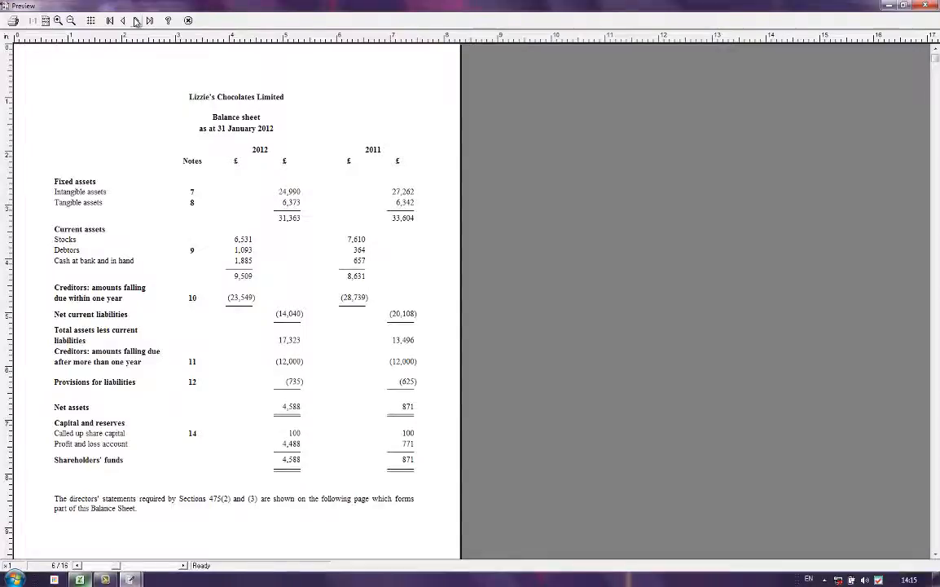
left_click(136, 20)
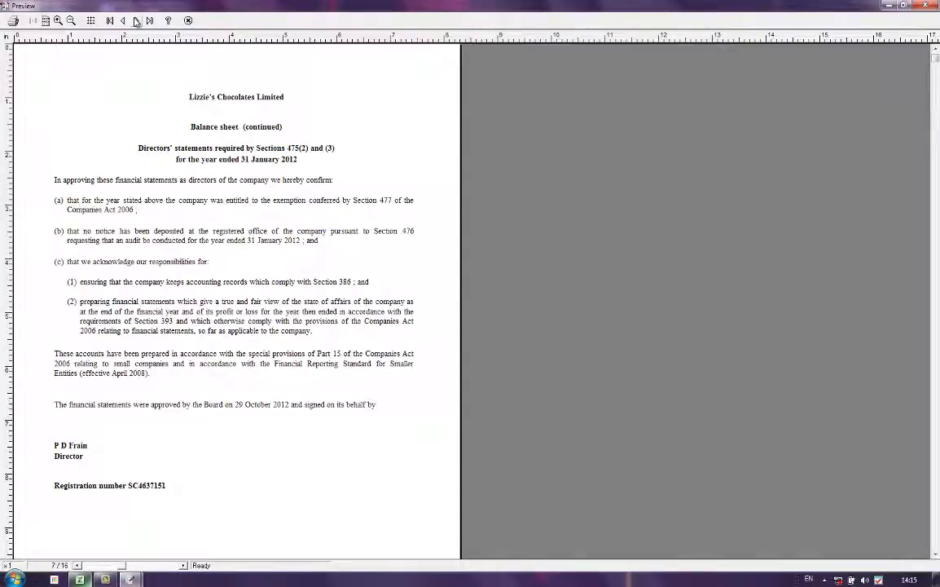
left_click(136, 21)
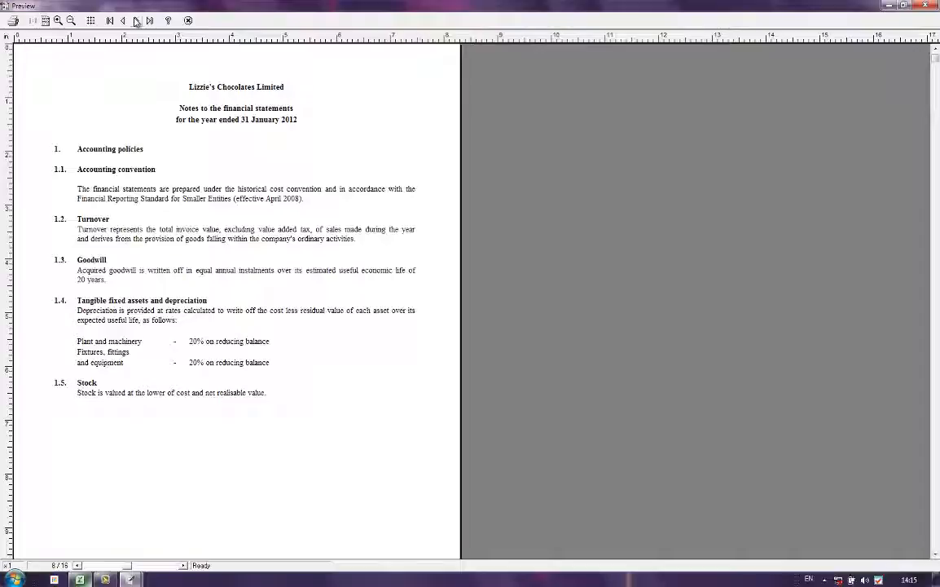
left_click(136, 21)
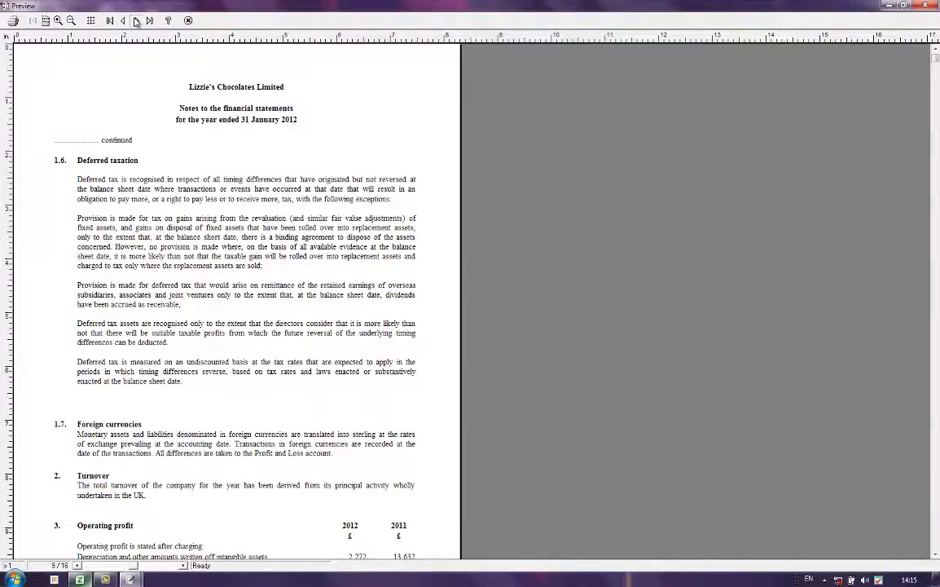
left_click(136, 21)
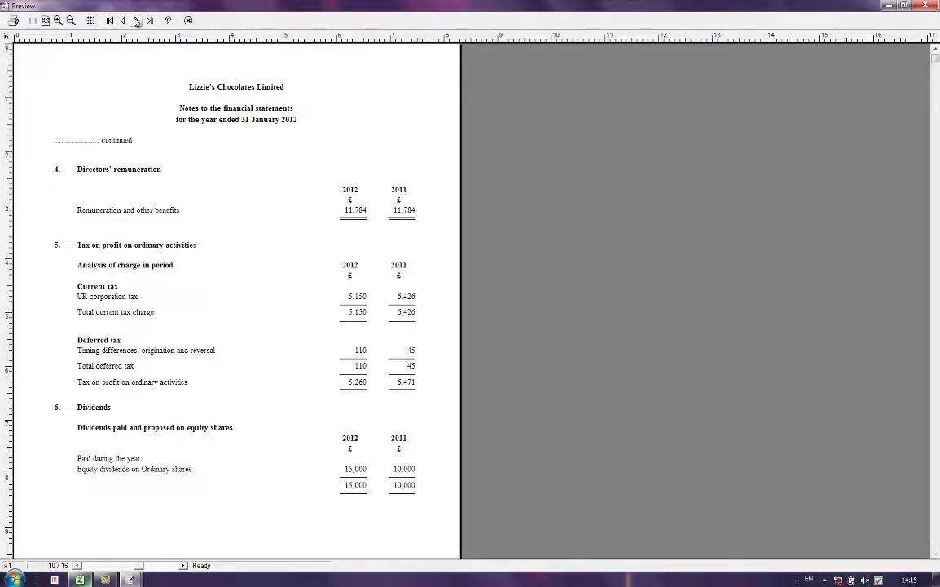
left_click(136, 21)
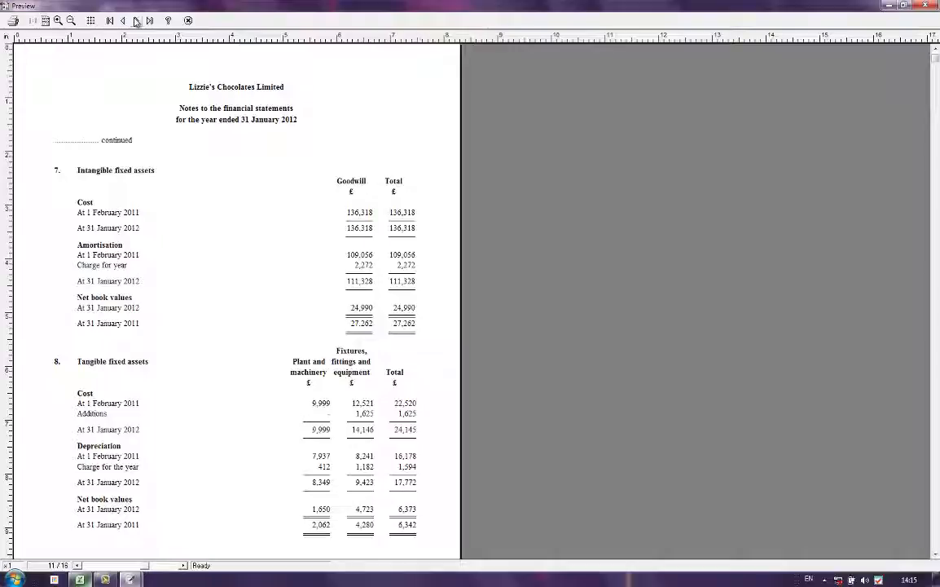
left_click(136, 21)
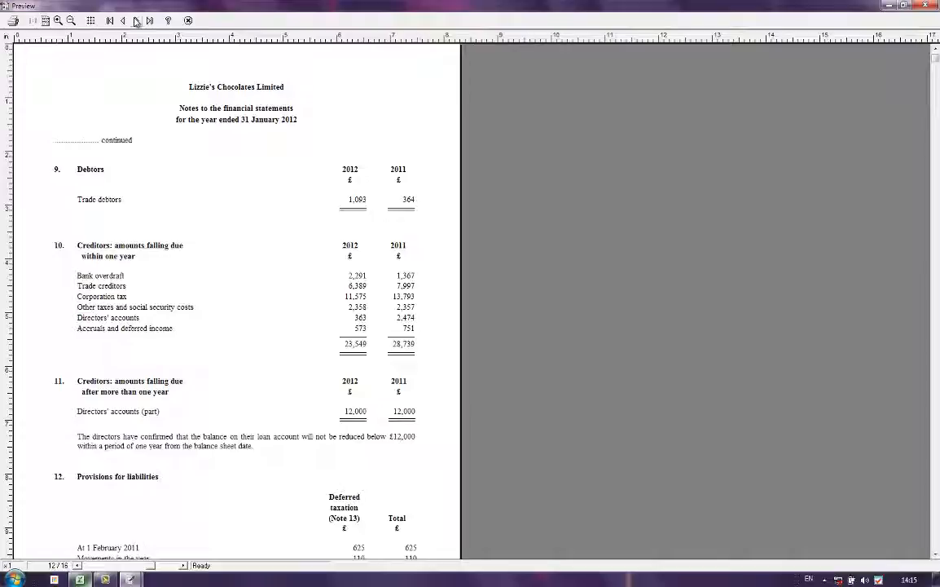
left_click(136, 20)
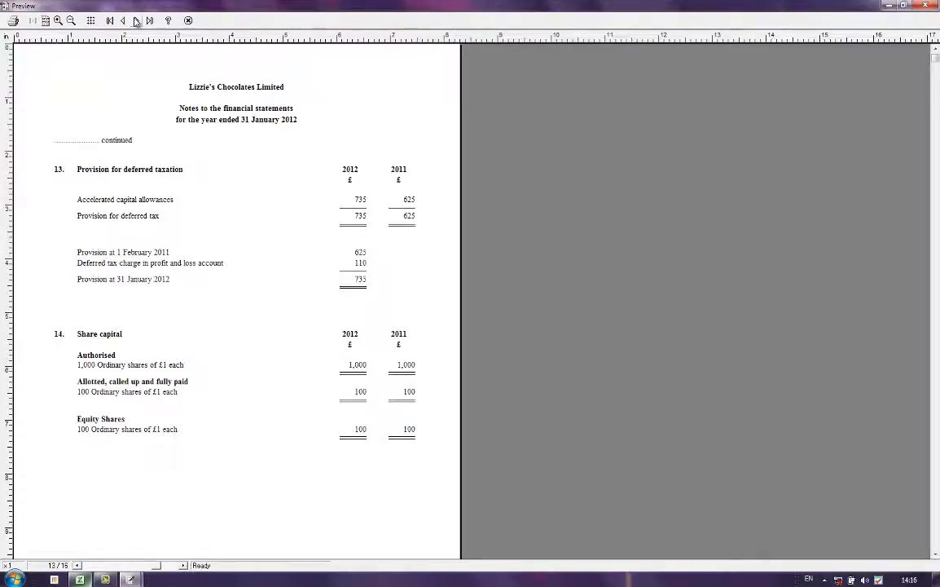
left_click(136, 21)
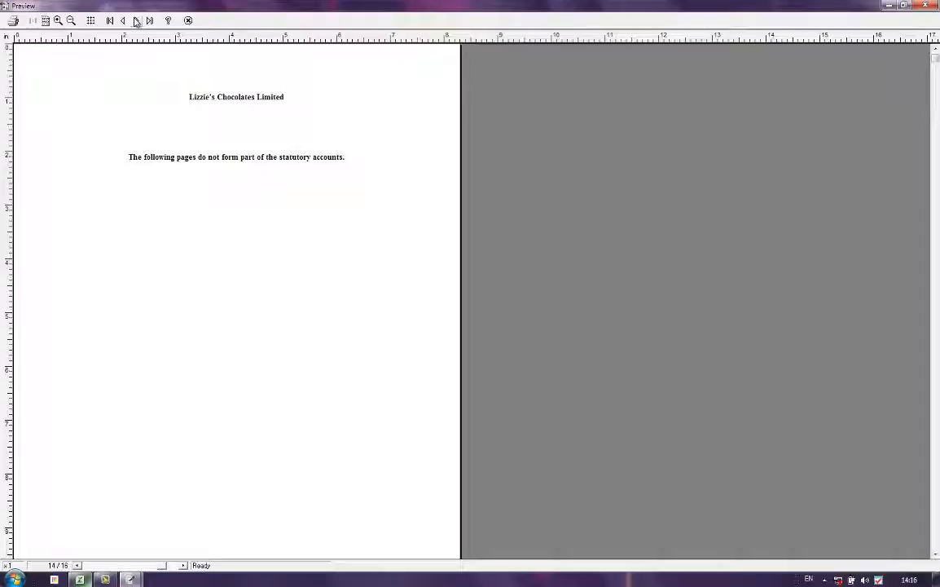
left_click(136, 21)
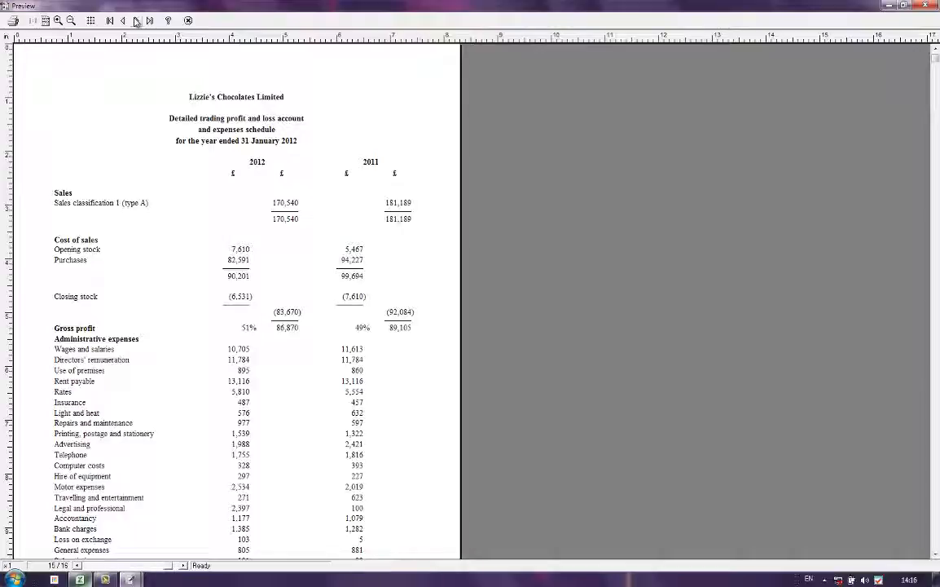
left_click(136, 21)
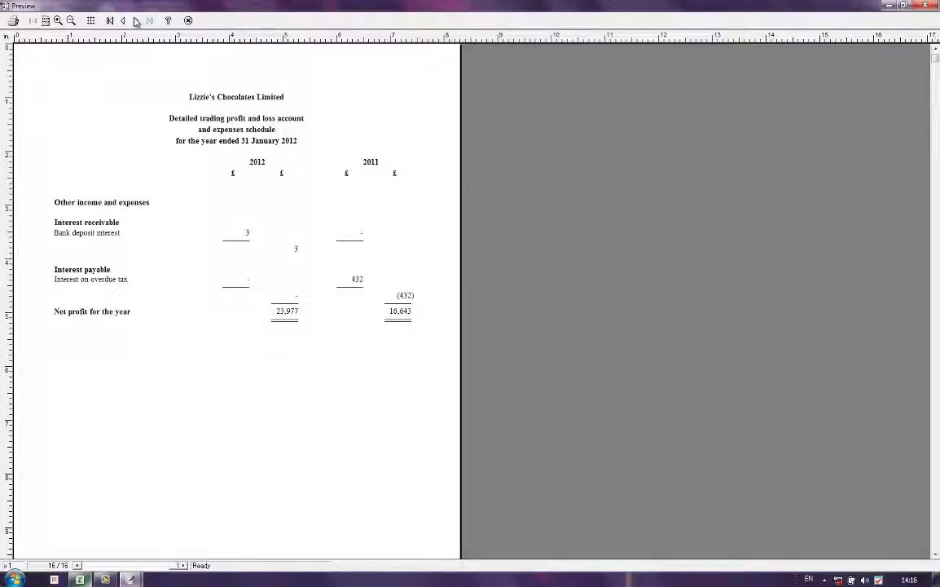
left_click(189, 22)
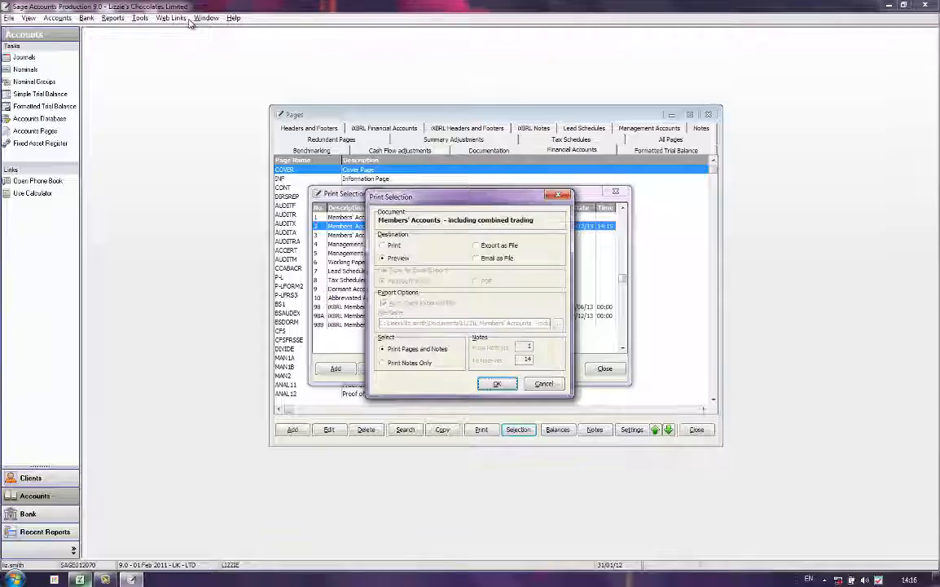
left_click(544, 384)
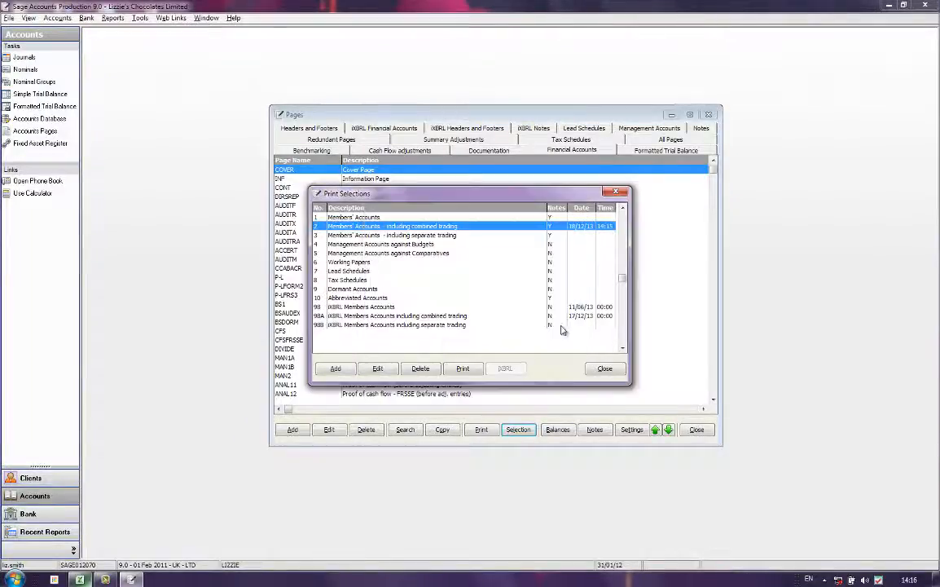
Start generating iXBRL for iXBRL Members Accounts including combined trading and continue past the validation checks.
left_click(377, 317)
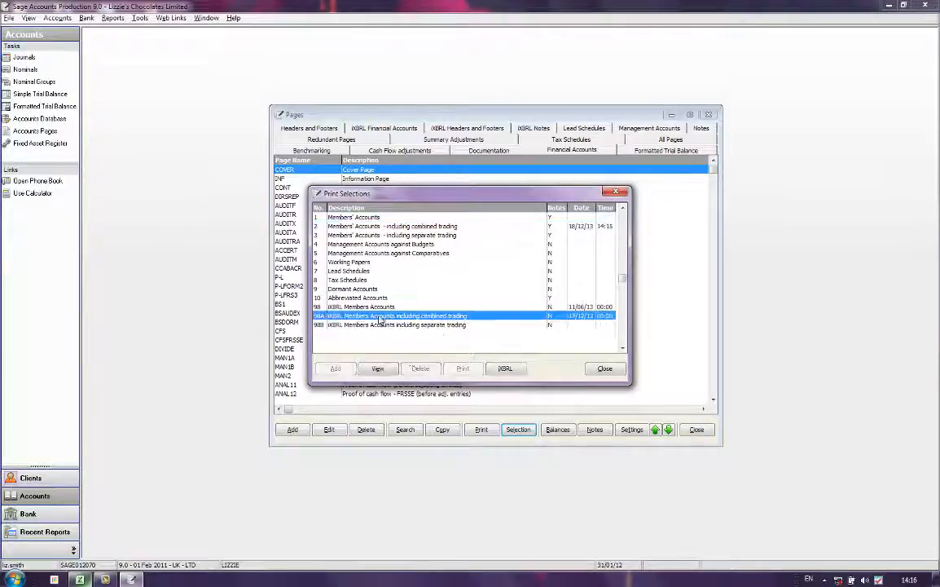
left_click(507, 369)
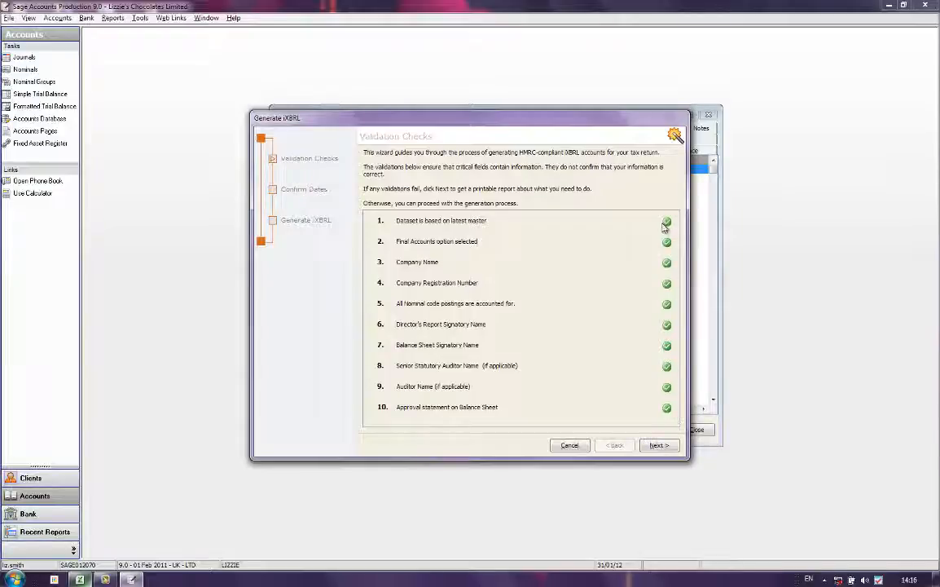
left_click(658, 446)
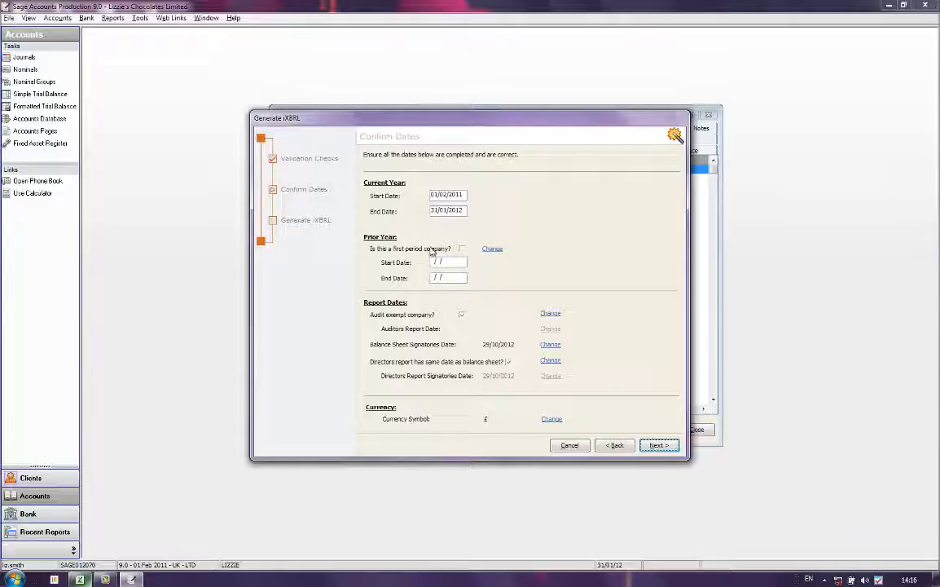
Set the prior year's start date to 01/02/2010 and end date to 31/01/2011, and generate the iXBRL accounts for tagging.
left_click(432, 263)
type("01/02/")
type("2010")
key("Tab")
type("31012011")
left_click(662, 445)
left_click(660, 445)
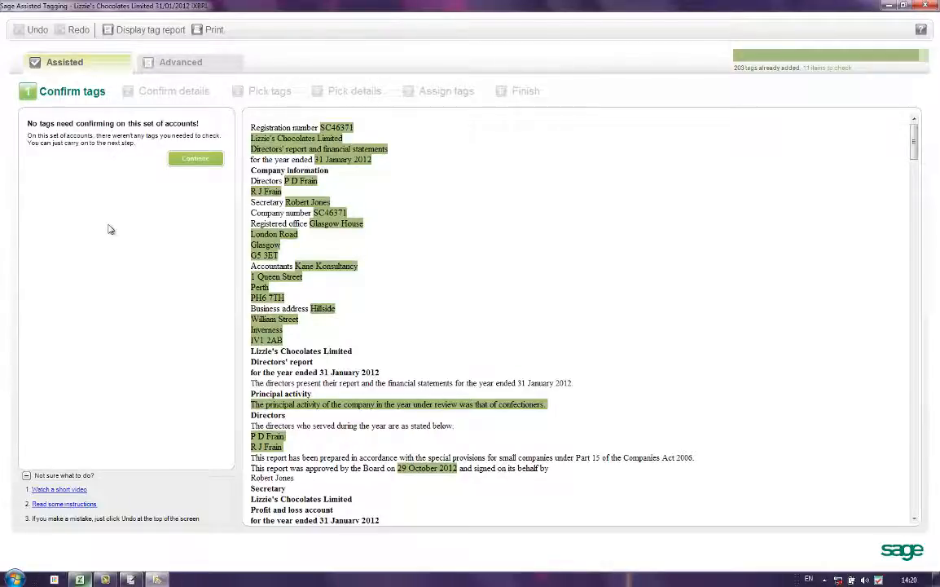
Continue past confirming tags and details, and tag both years' cash at bank and in hand as Cash at bank and in hand, end of period.
left_click(183, 164)
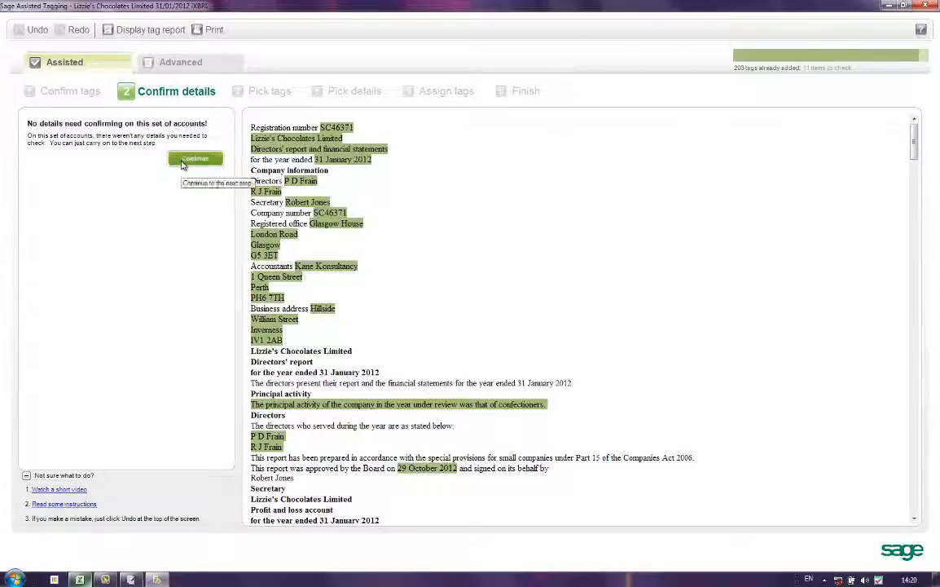
left_click(195, 159)
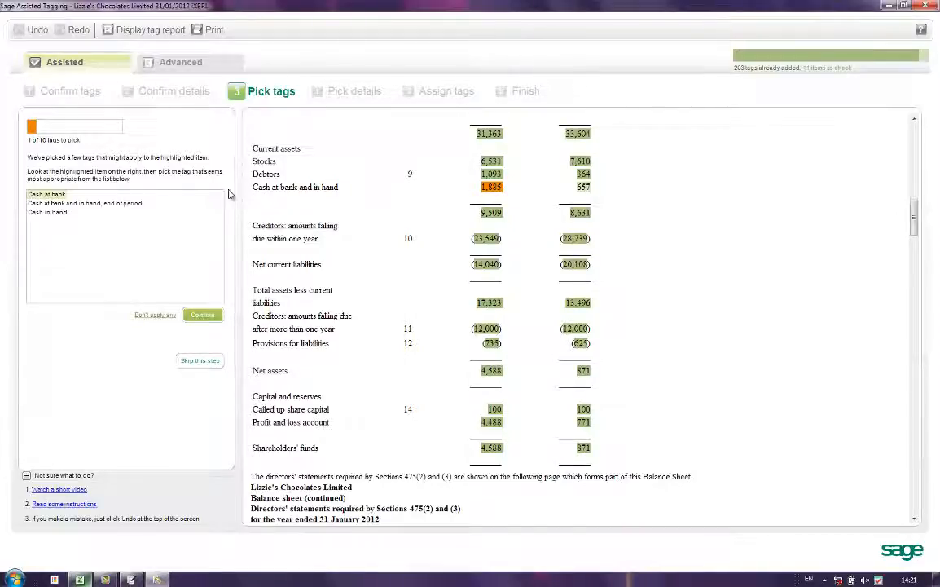
left_click(69, 204)
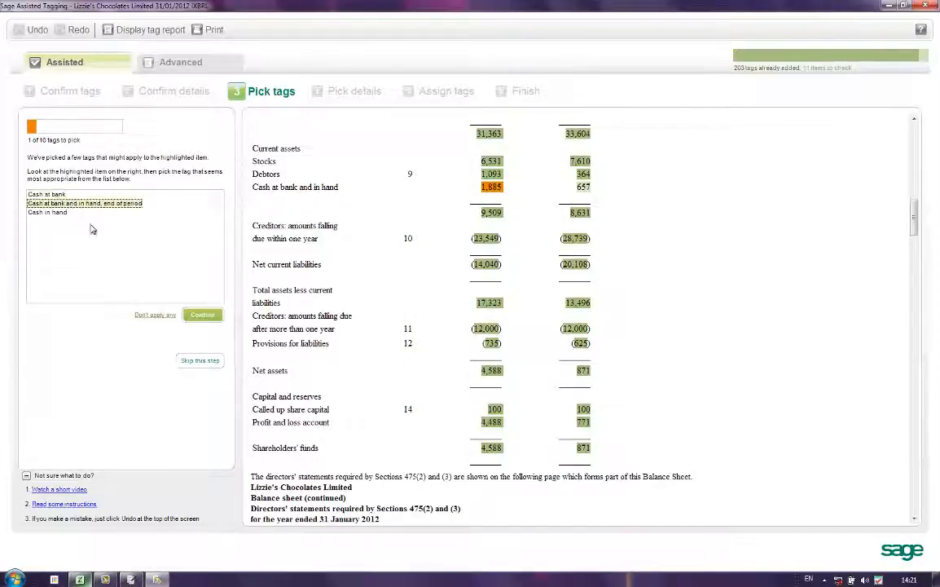
left_click(204, 315)
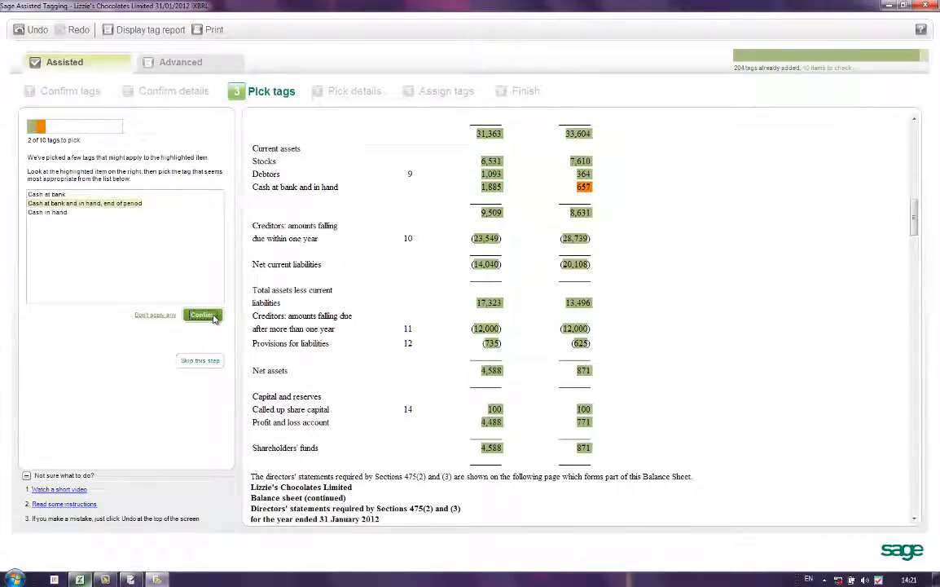
left_click(203, 315)
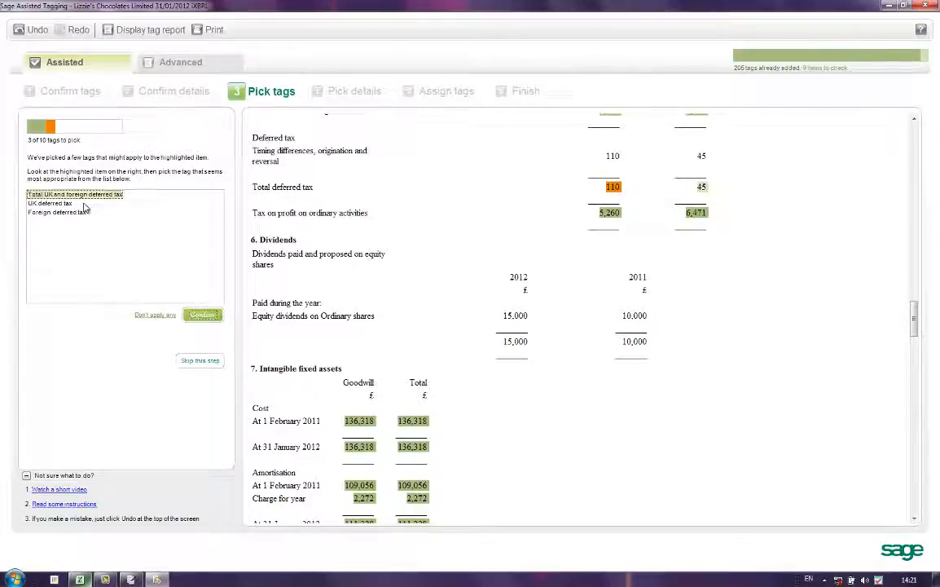
Tag both years' total deferred tax as UK deferred tax, and the provisions' movements in the year as Provisions, amounts unused and reversed.
left_click(55, 203)
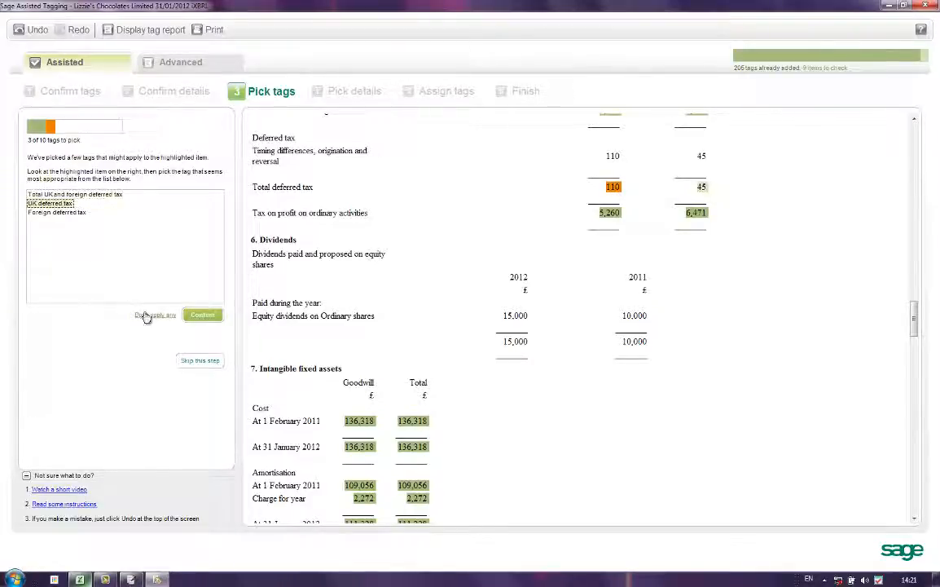
left_click(207, 316)
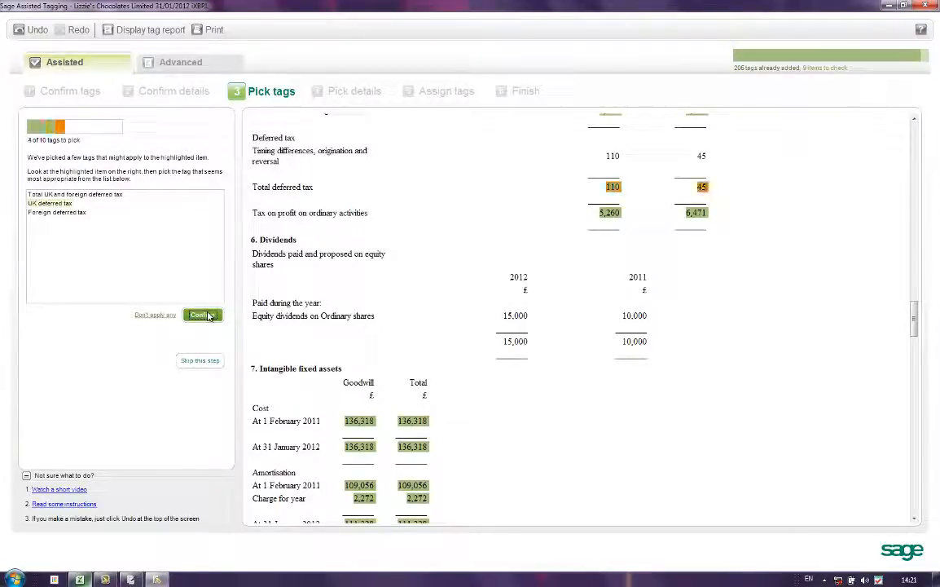
left_click(203, 315)
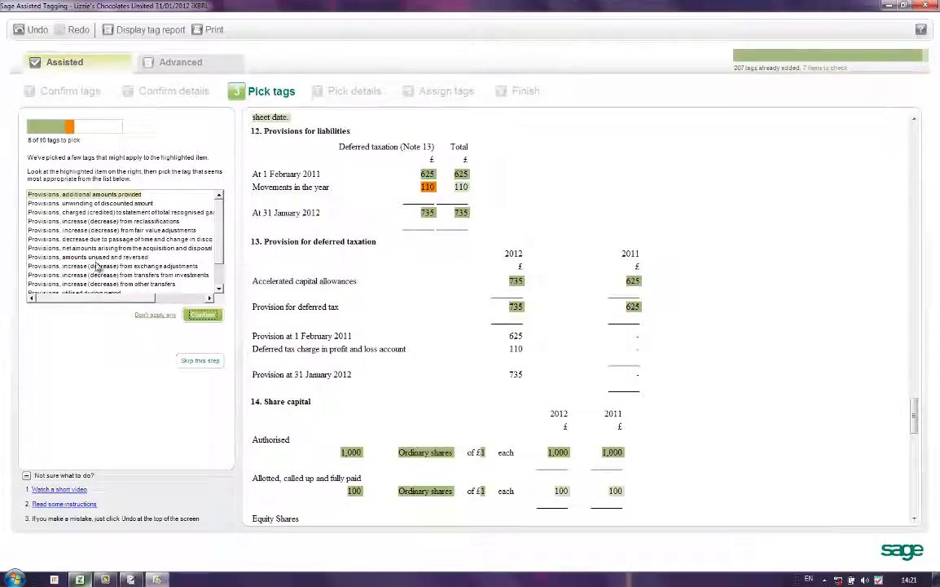
left_click(84, 256)
left_click(202, 315)
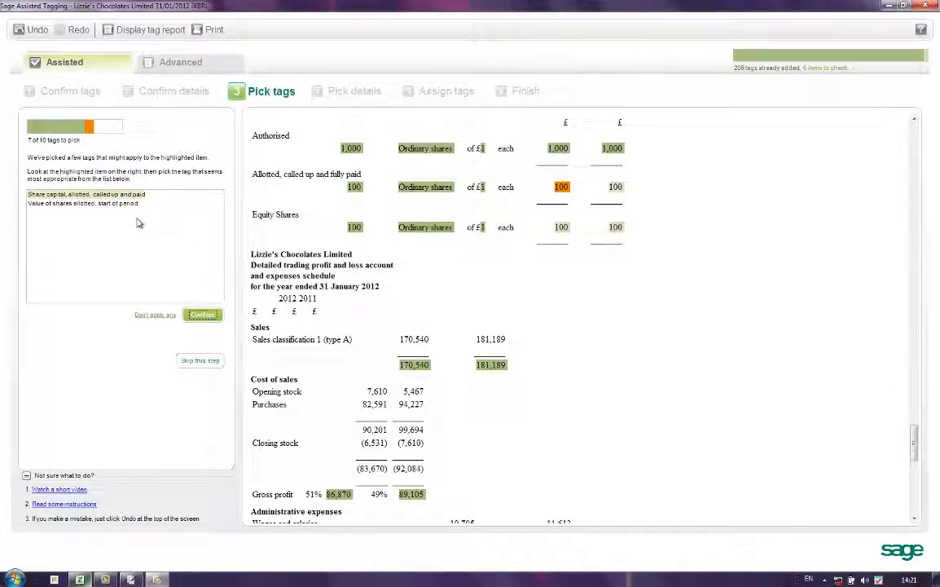
Tag both years' allotted share values as Share capital, allotted, called up and paid, and confirm the tags for the equity share values.
left_click(202, 316)
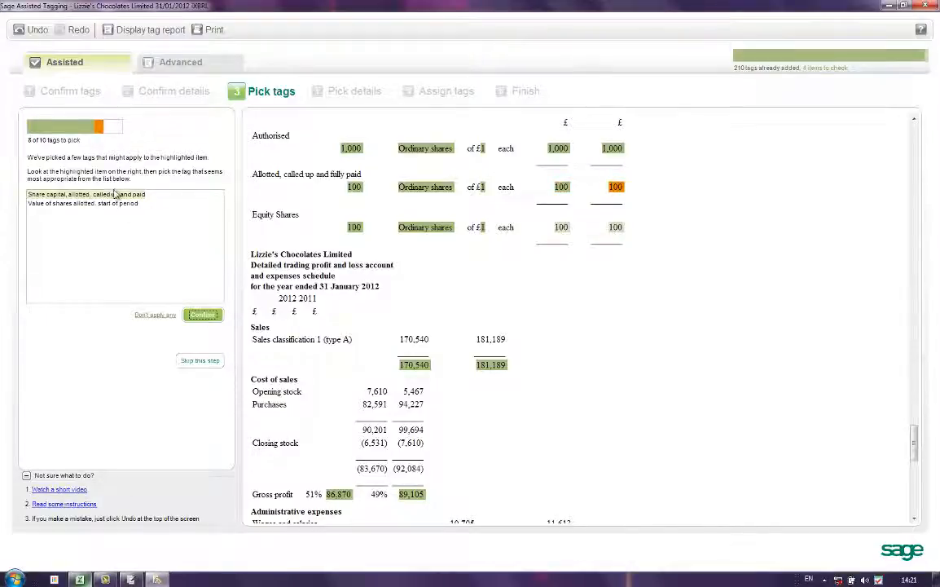
left_click(197, 316)
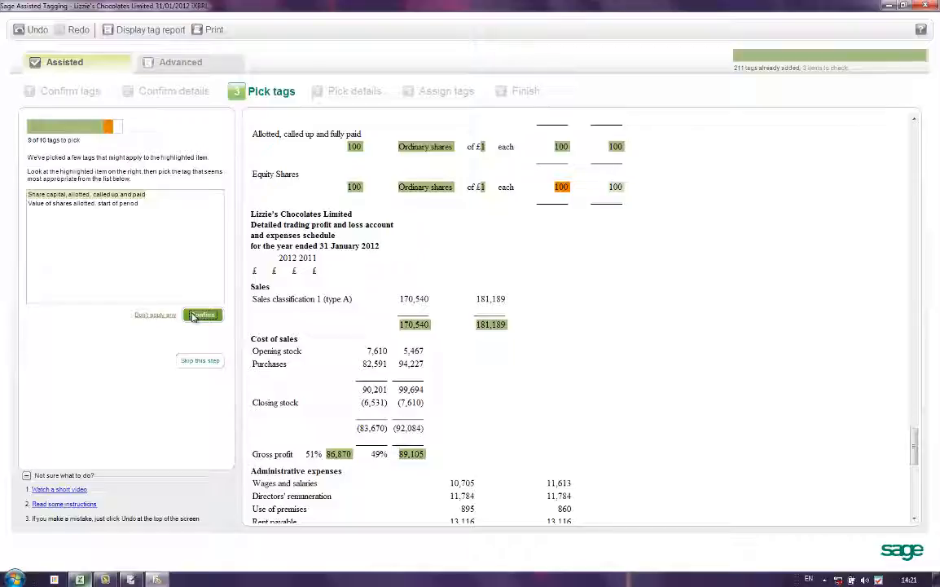
left_click(124, 204)
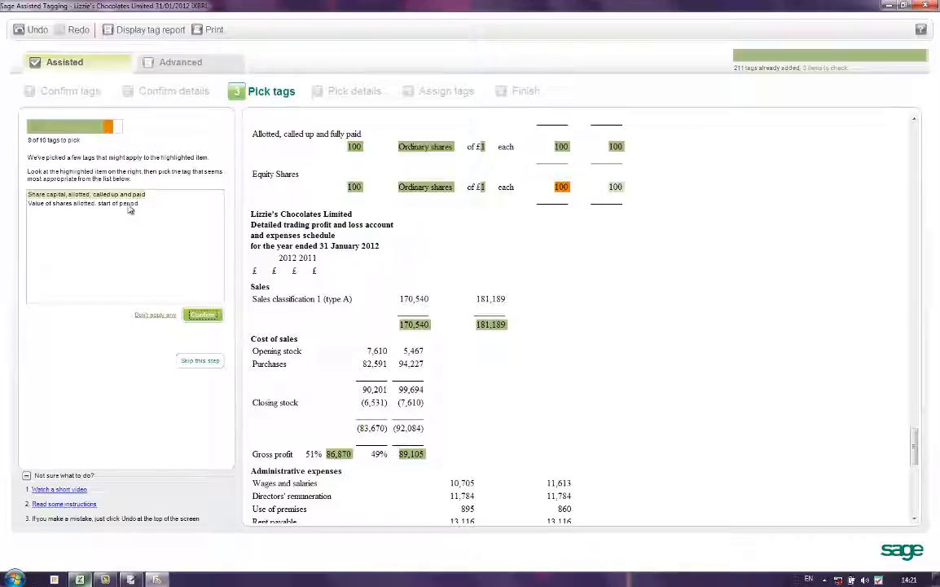
left_click(203, 316)
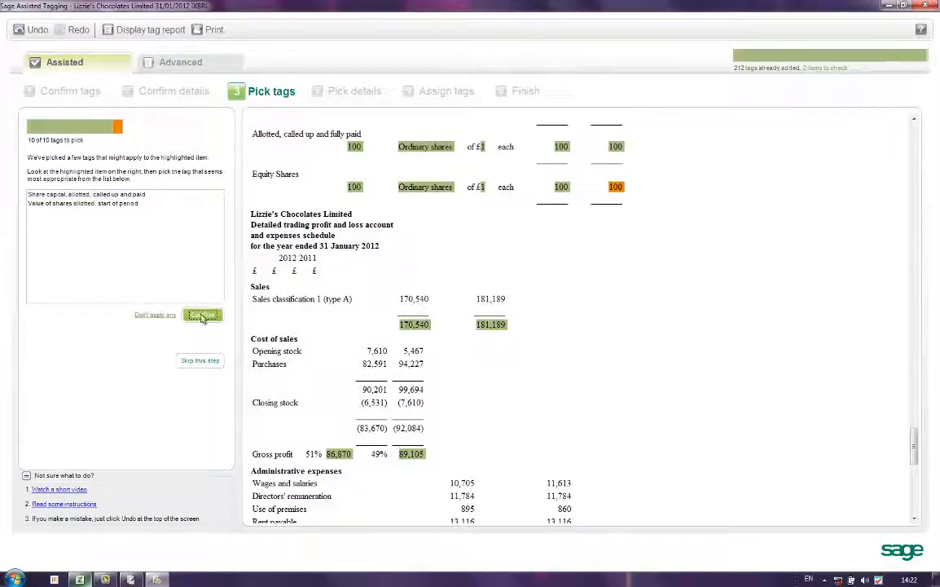
left_click(203, 316)
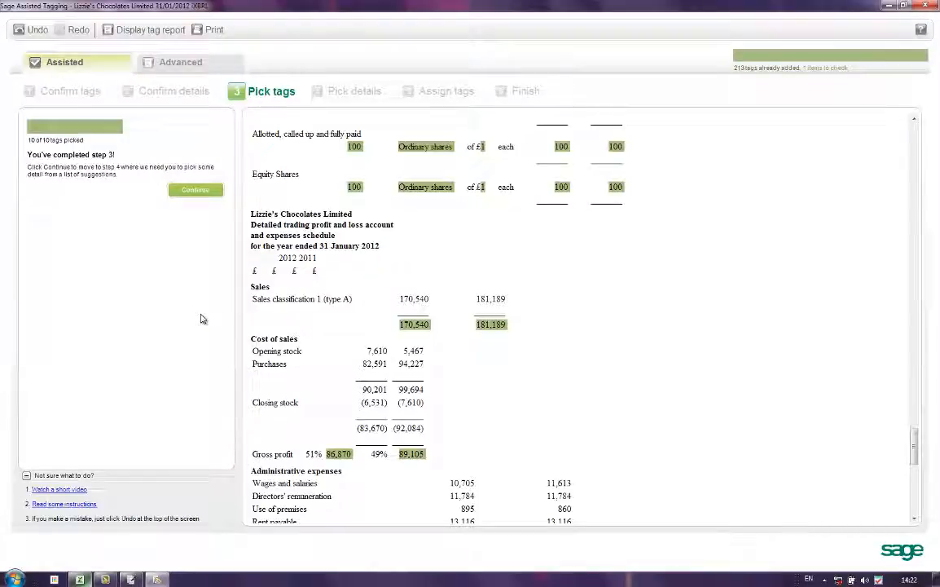
Continue to assigning tags, select the directors' loan account note under Creditors, and finish the assisted tagging without adding a tag.
left_click(195, 189)
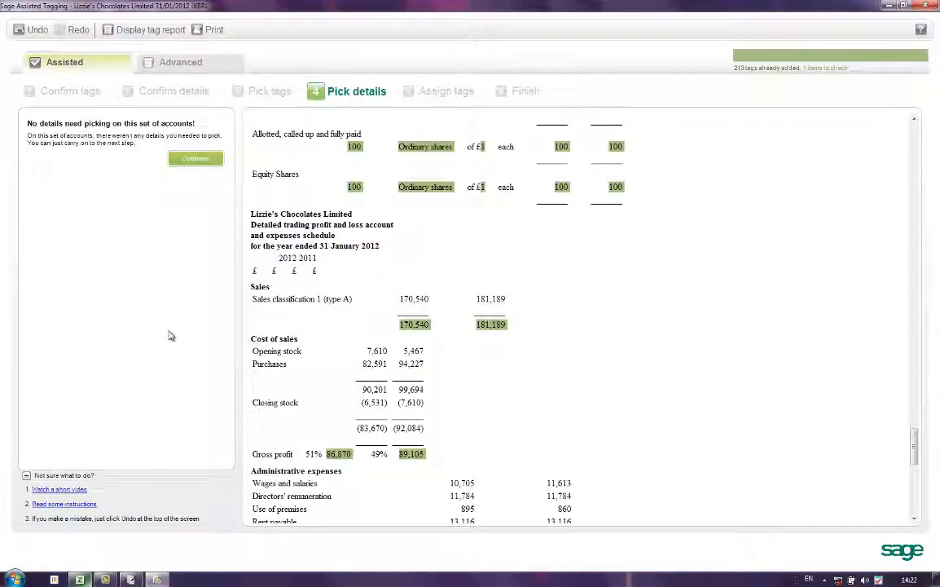
left_click(196, 159)
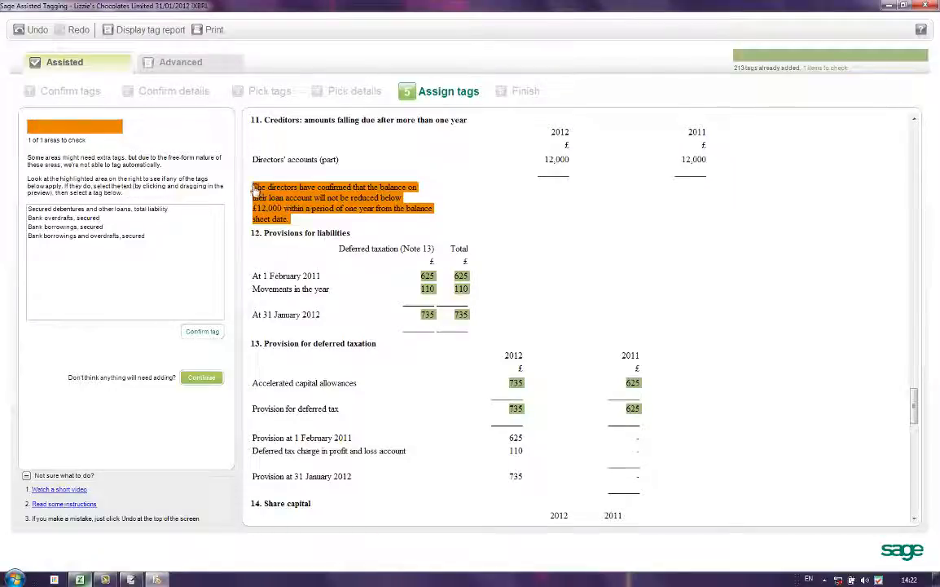
left_click_drag(254, 189, 275, 229)
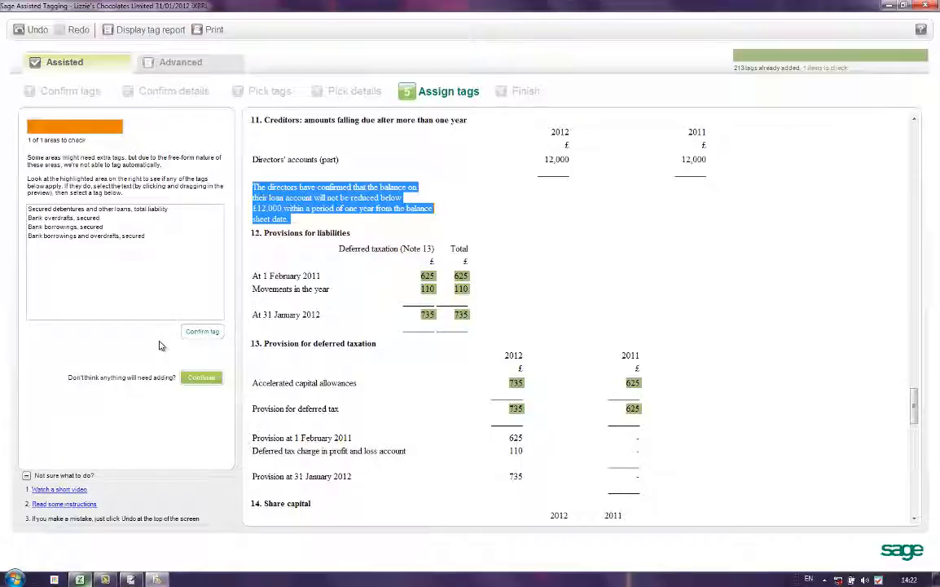
left_click(202, 377)
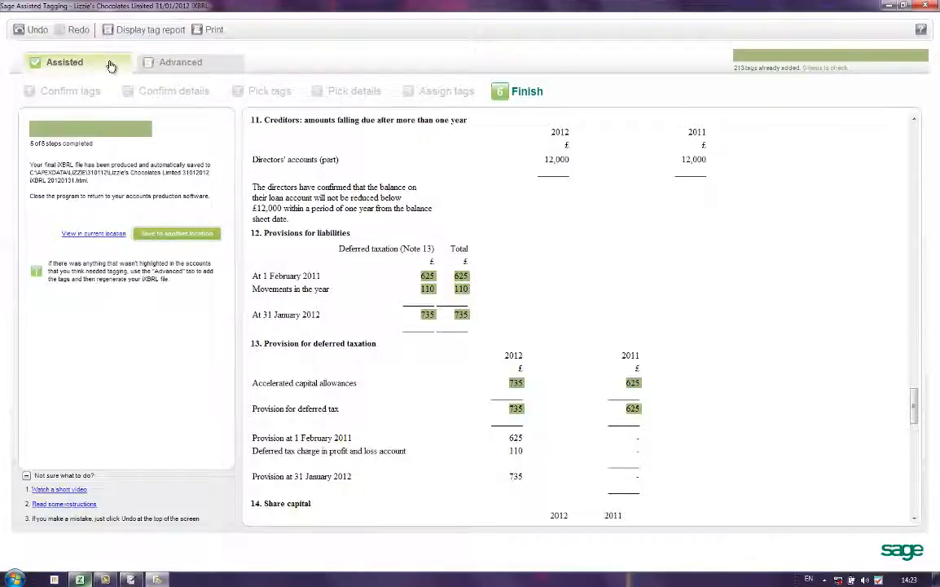
Examine the Balance sheet and Approval of accounts headings in the advanced tag list, return to assisted tagging, and view the tag report.
left_click(211, 65)
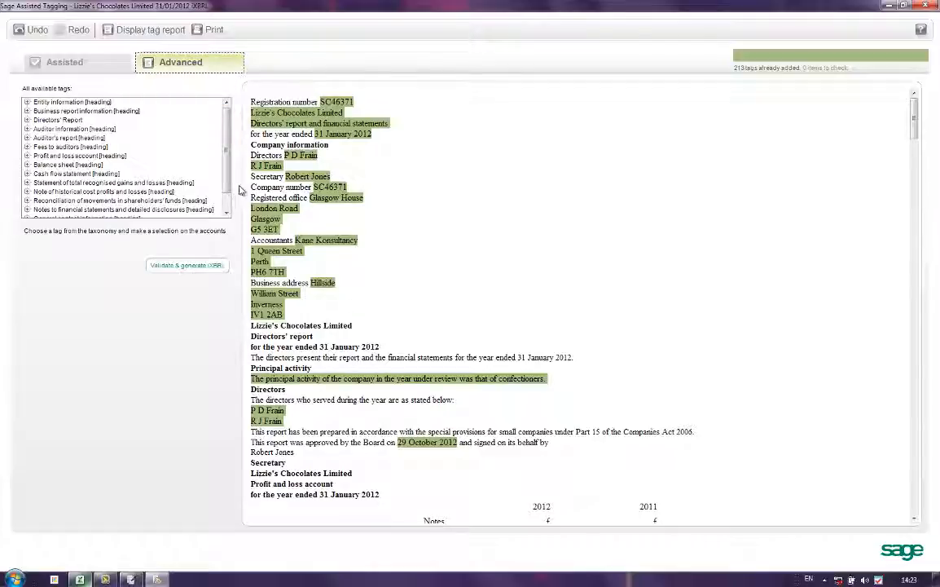
left_click_drag(227, 169, 226, 188)
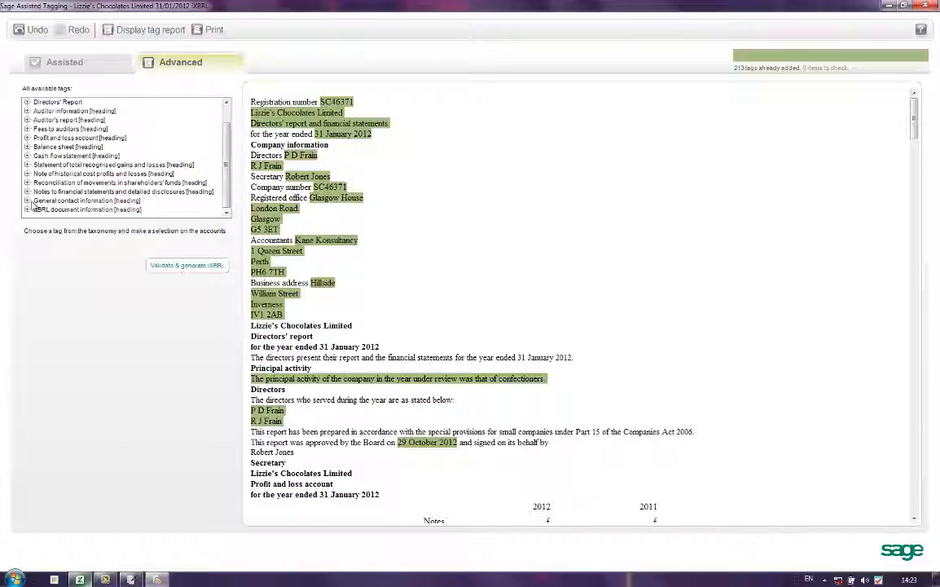
left_click(26, 147)
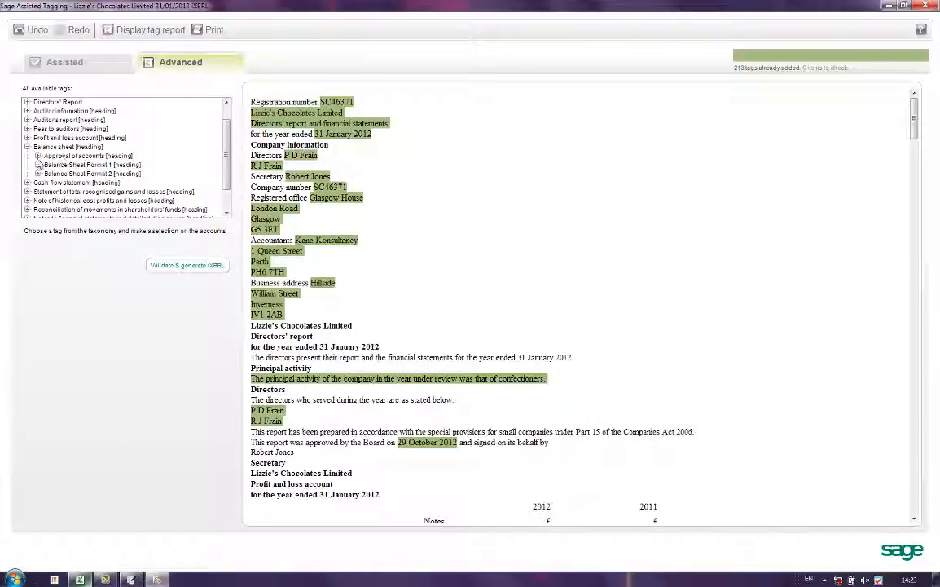
left_click(37, 156)
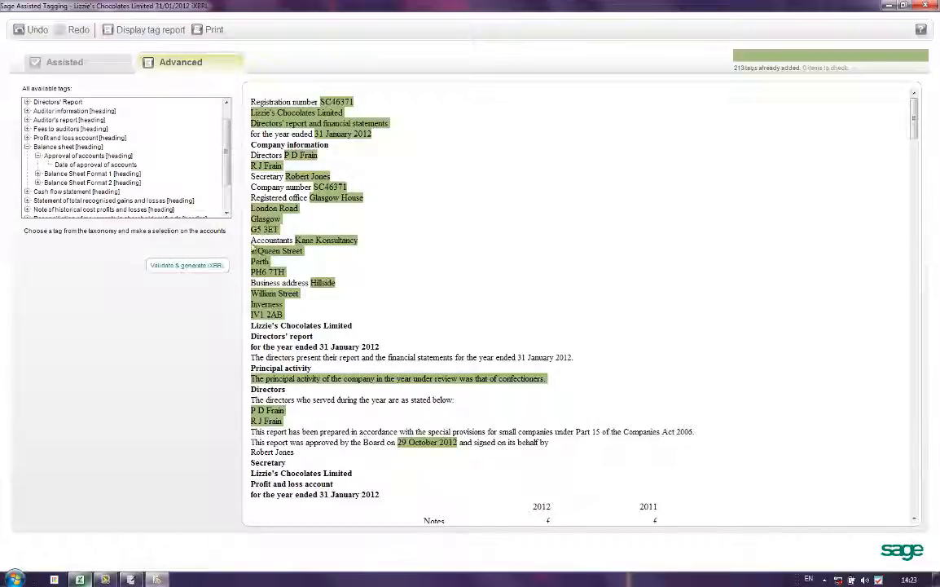
scroll(204, 153, "up", 1)
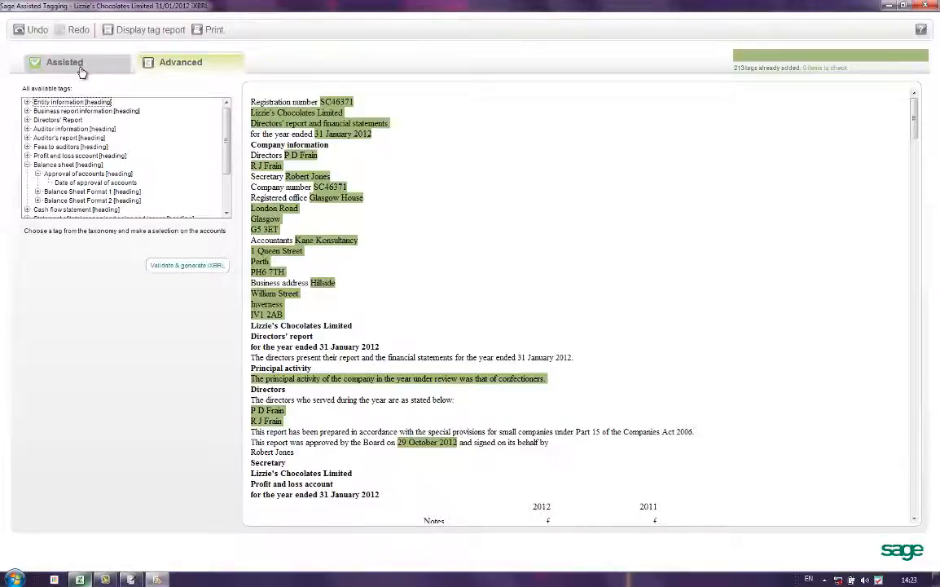
left_click(181, 266)
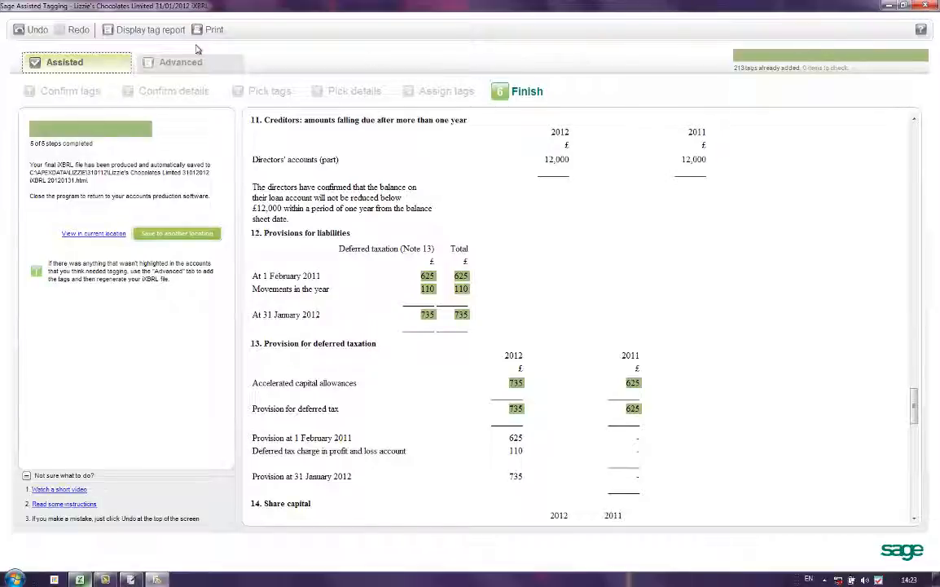
left_click(119, 32)
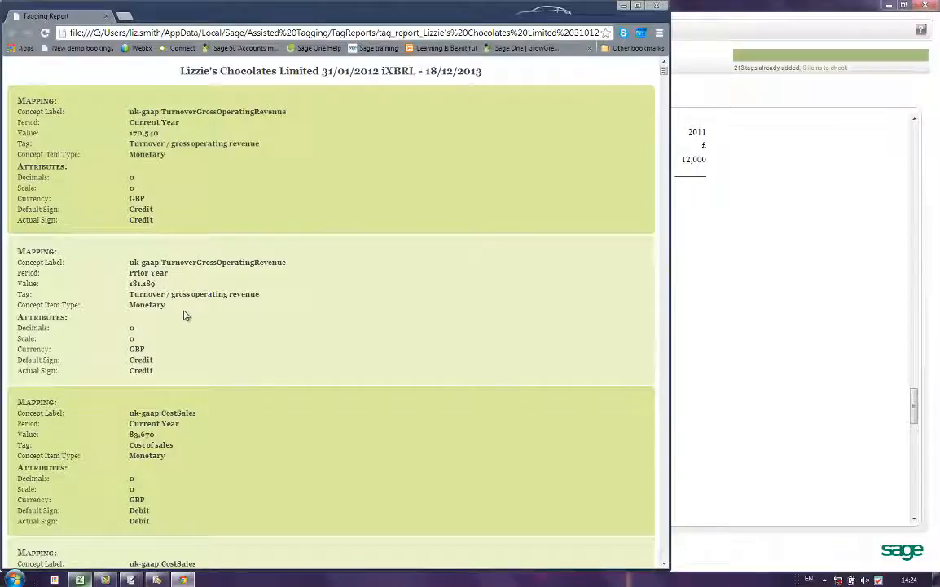
left_click(655, 7)
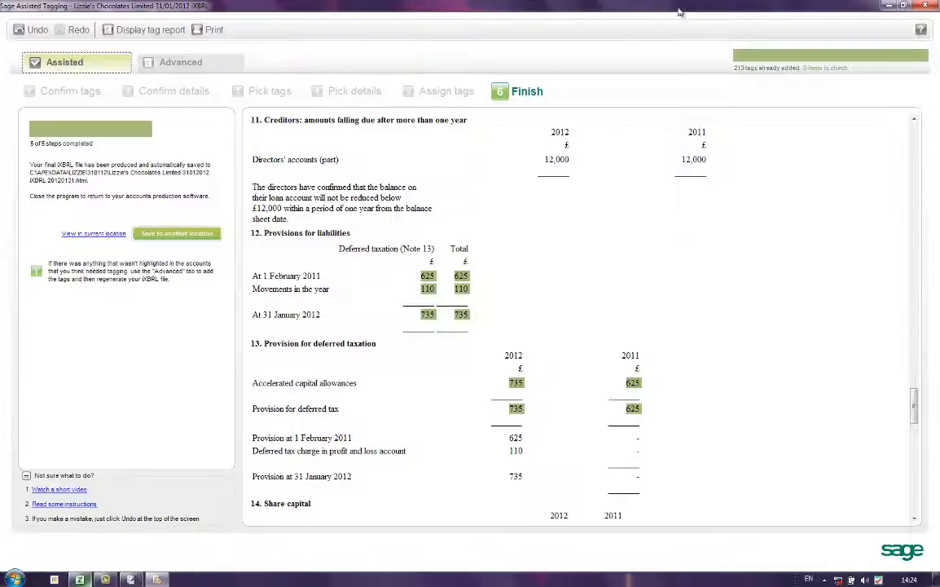
Close Sage Assisted Tagging, accepting the automatic save, and close the print selections and the accounts pages.
left_click(926, 5)
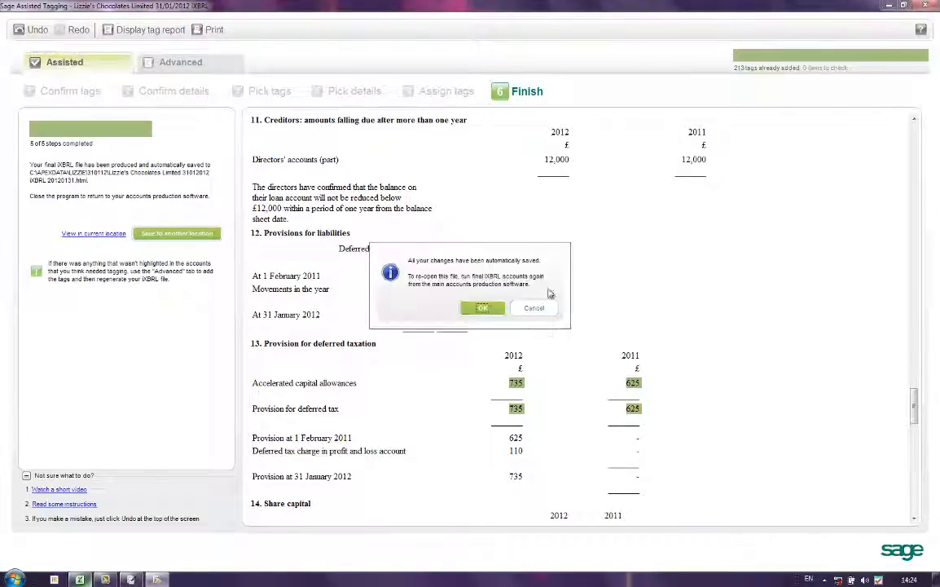
left_click(482, 279)
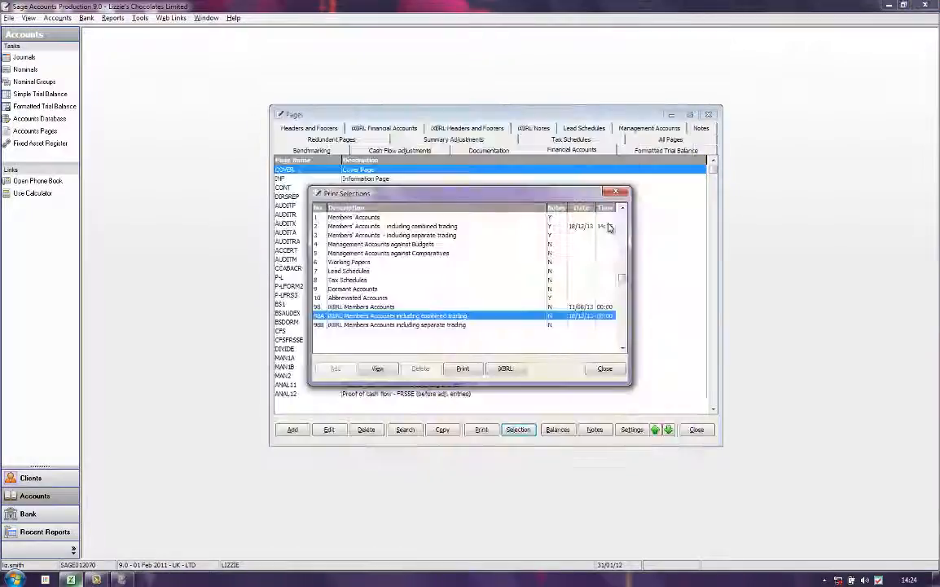
left_click(611, 371)
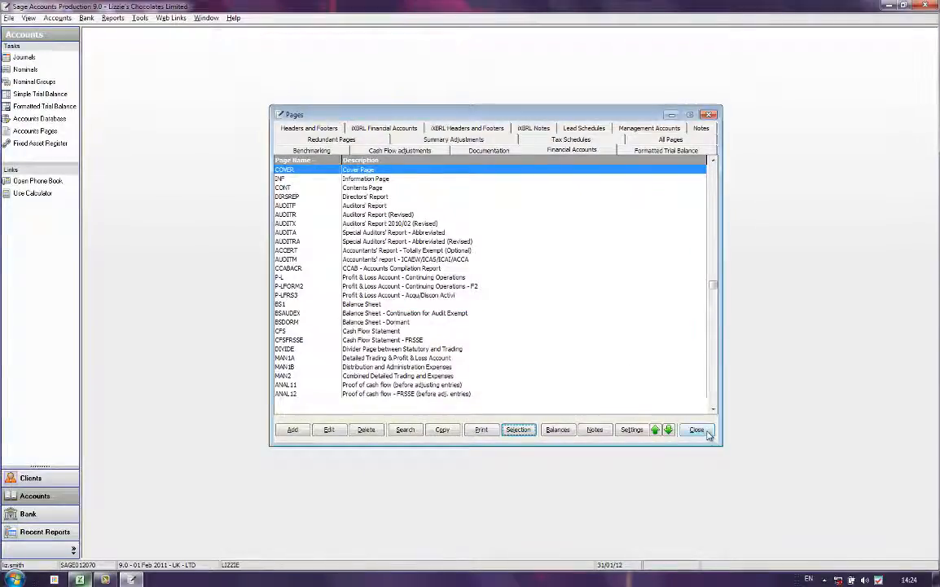
left_click(699, 430)
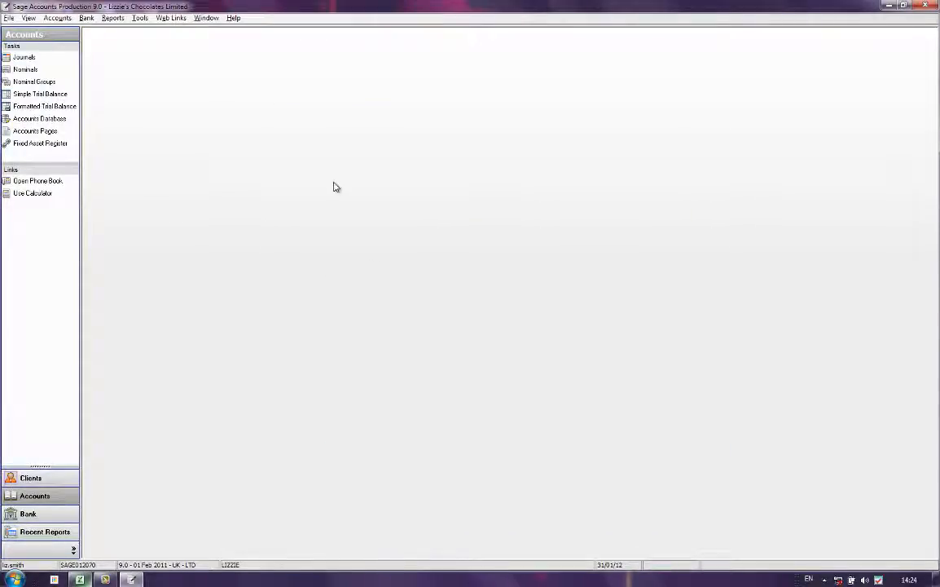